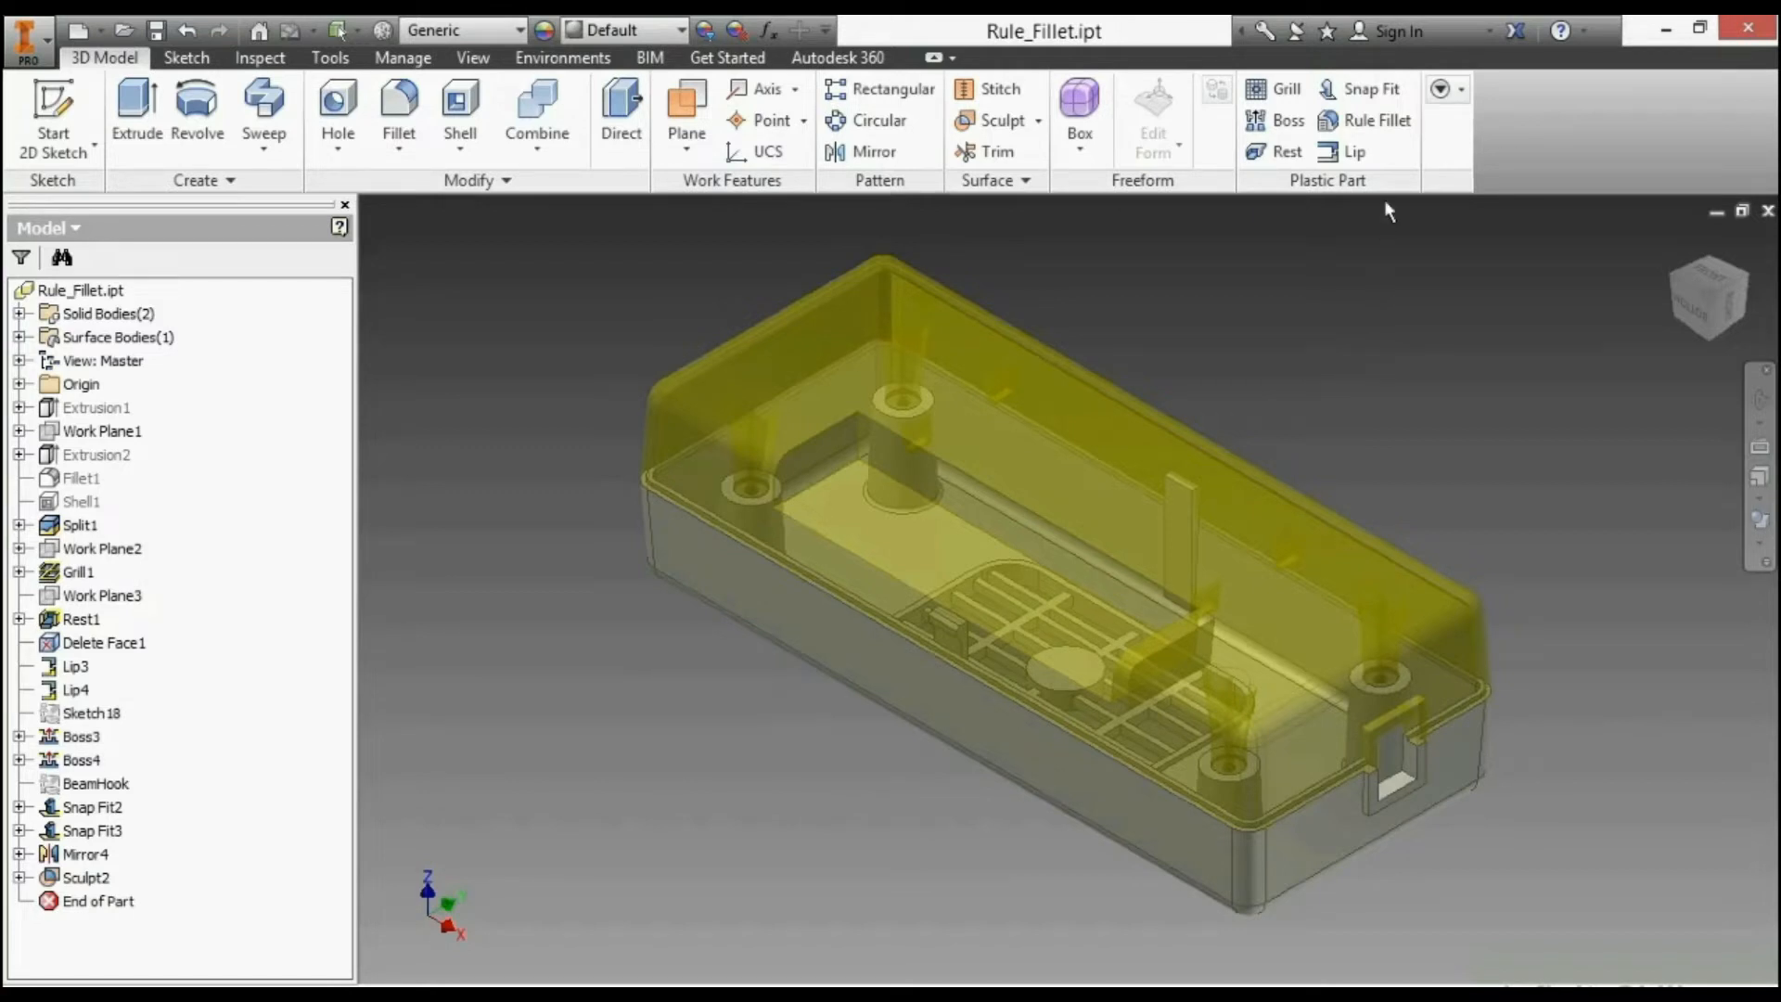
# - Start a rule fillet and examine its source types, rules, fillet types and the additional exclusion and edge-handling options
pyautogui.click(1377, 121)
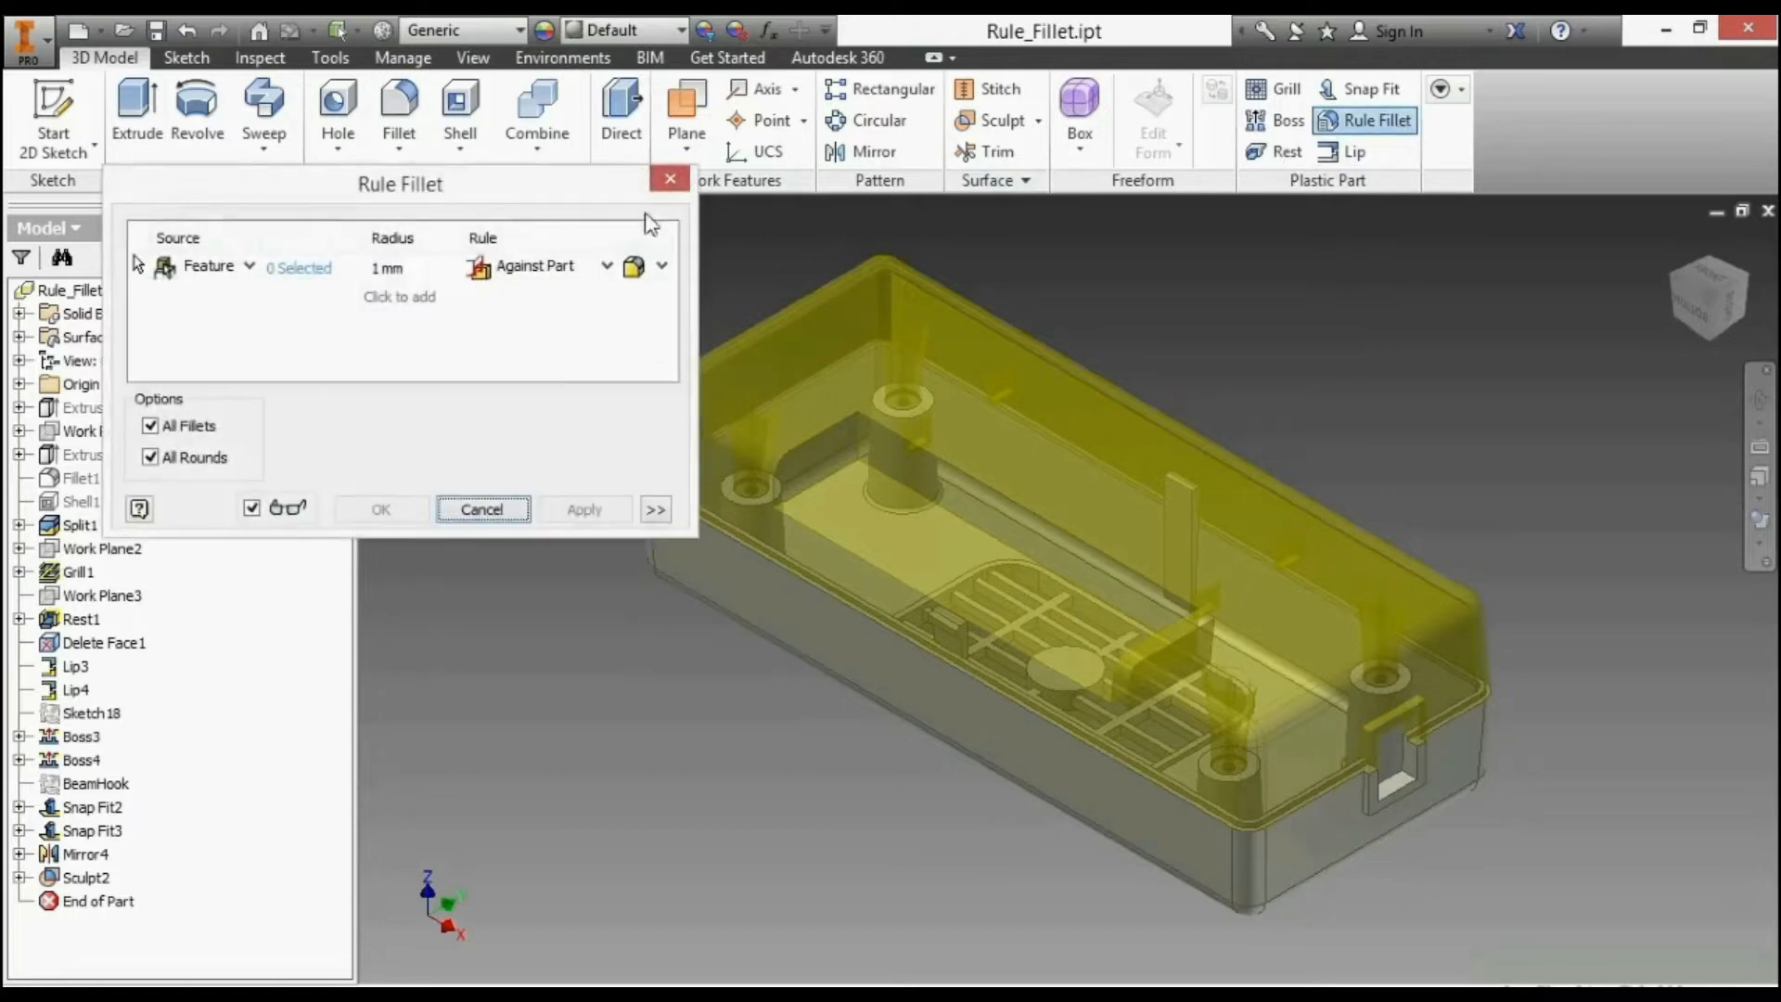
pyautogui.moveTo(438, 190); pyautogui.dragTo(414, 174)
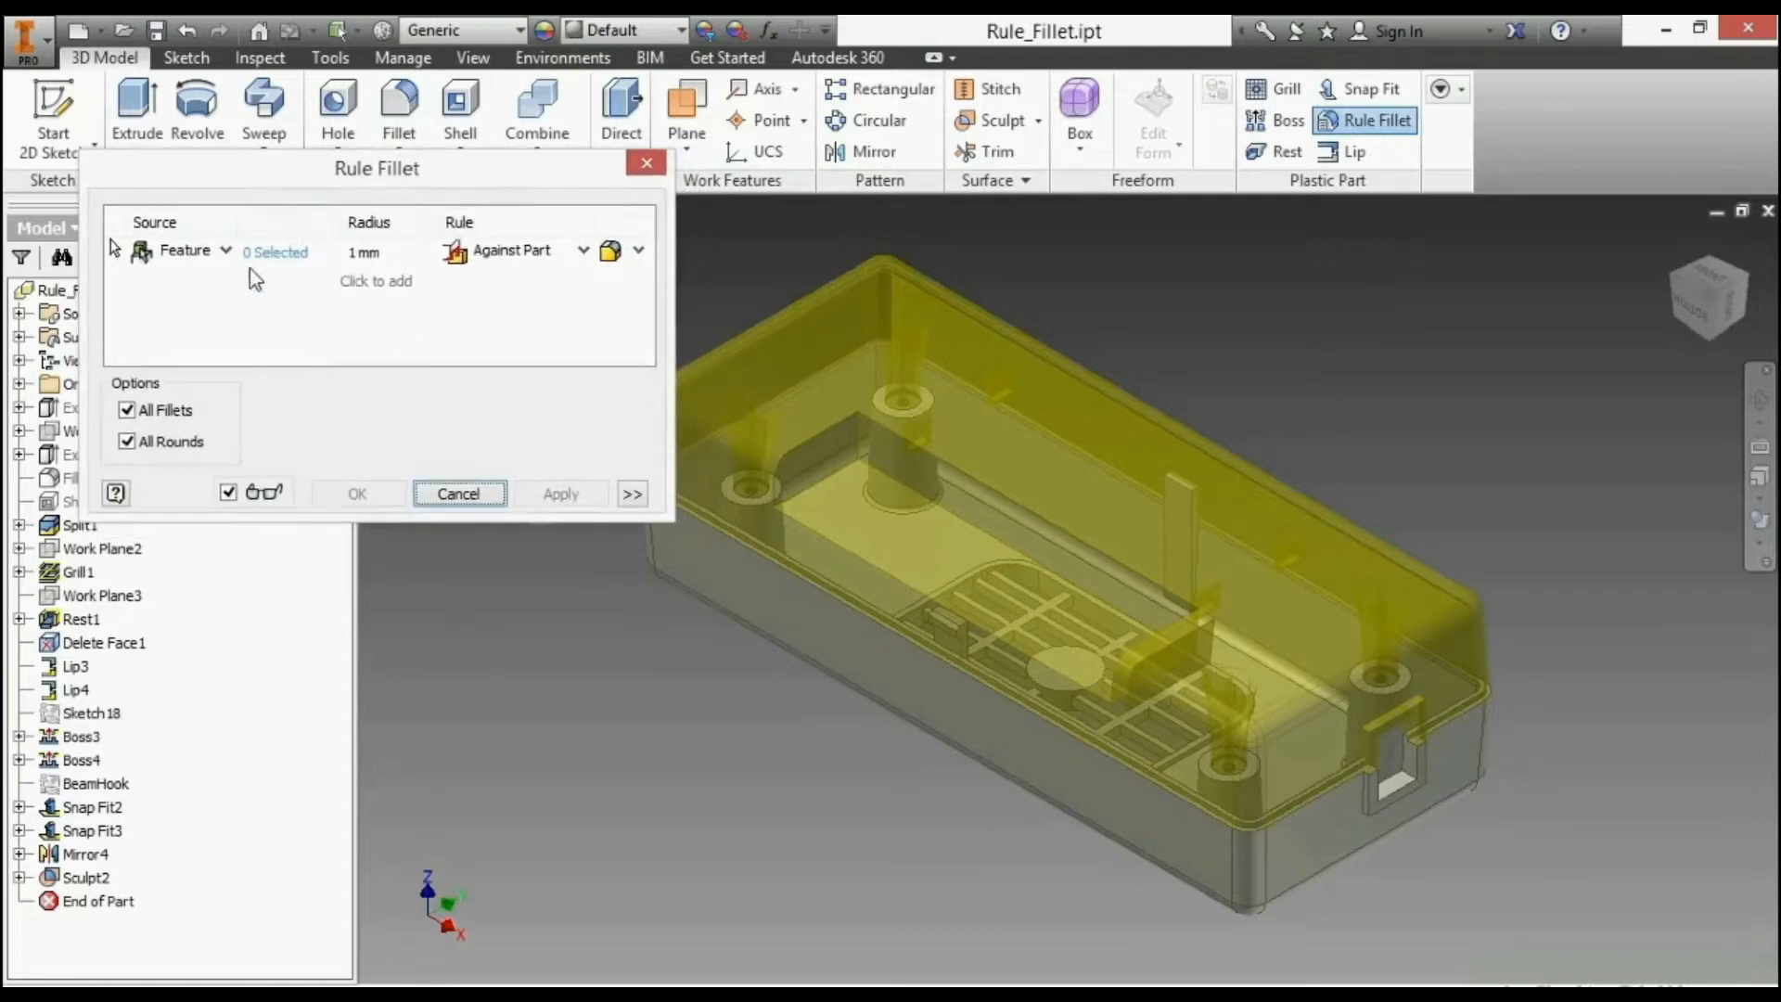
pyautogui.click(226, 254)
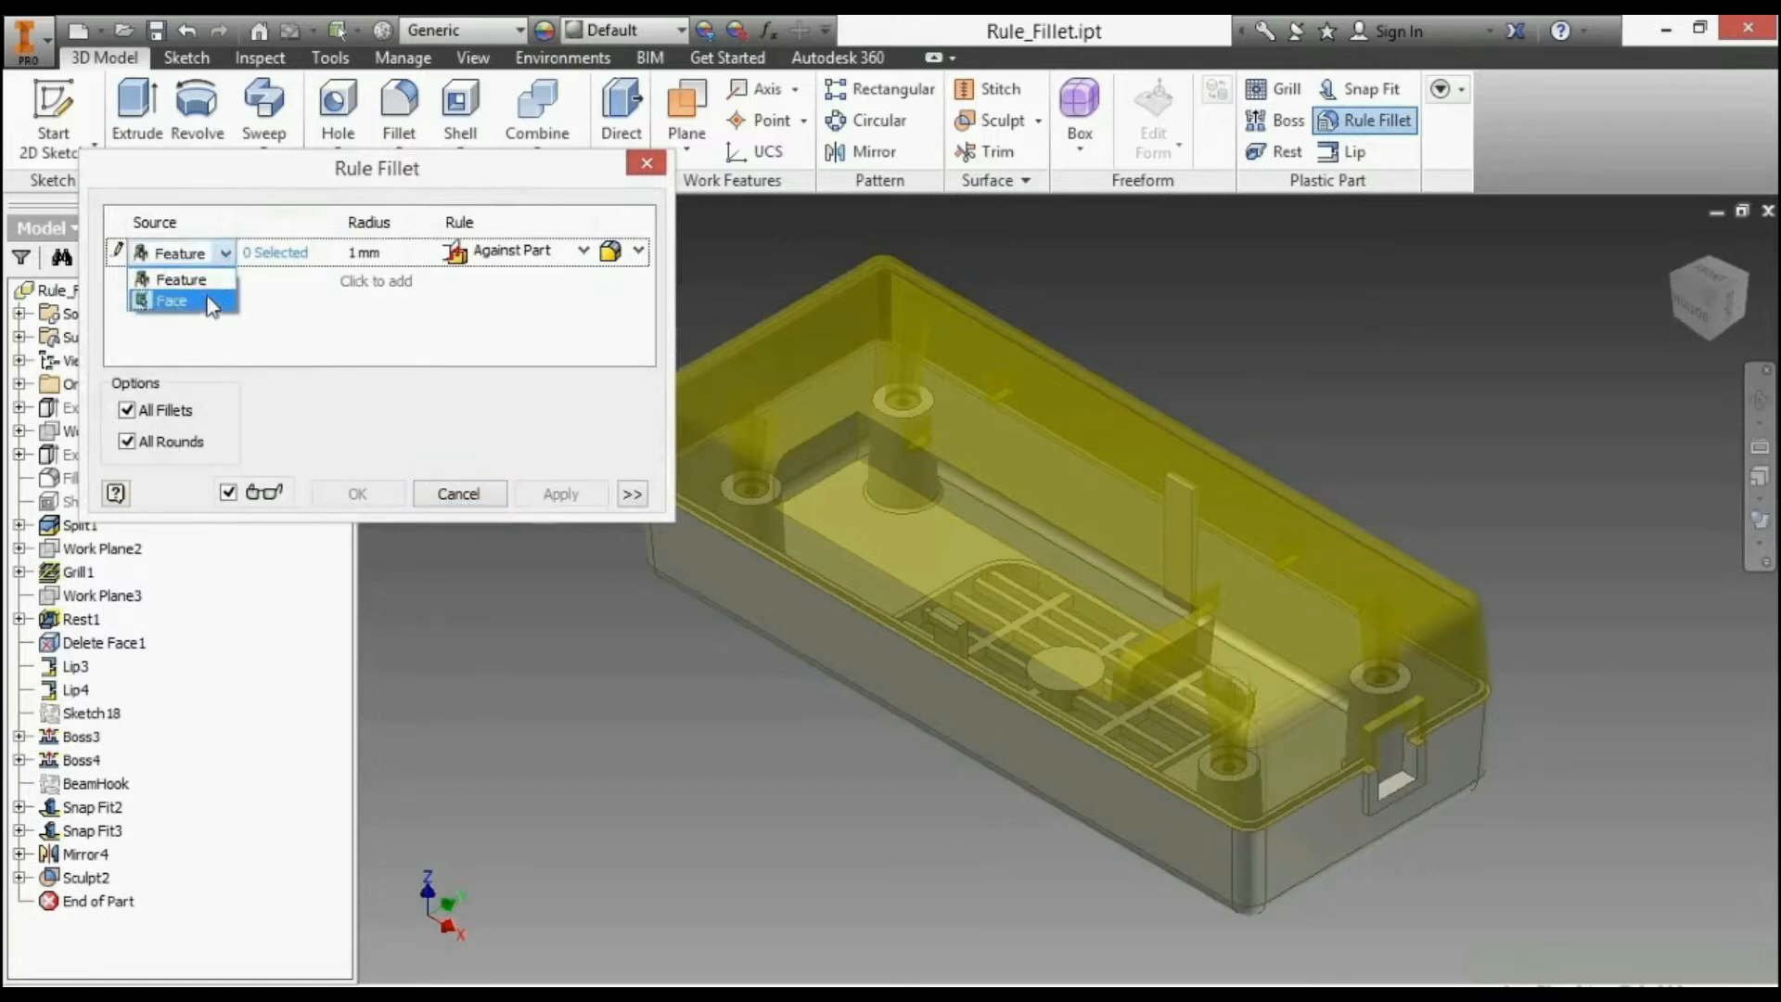
pyautogui.click(532, 340)
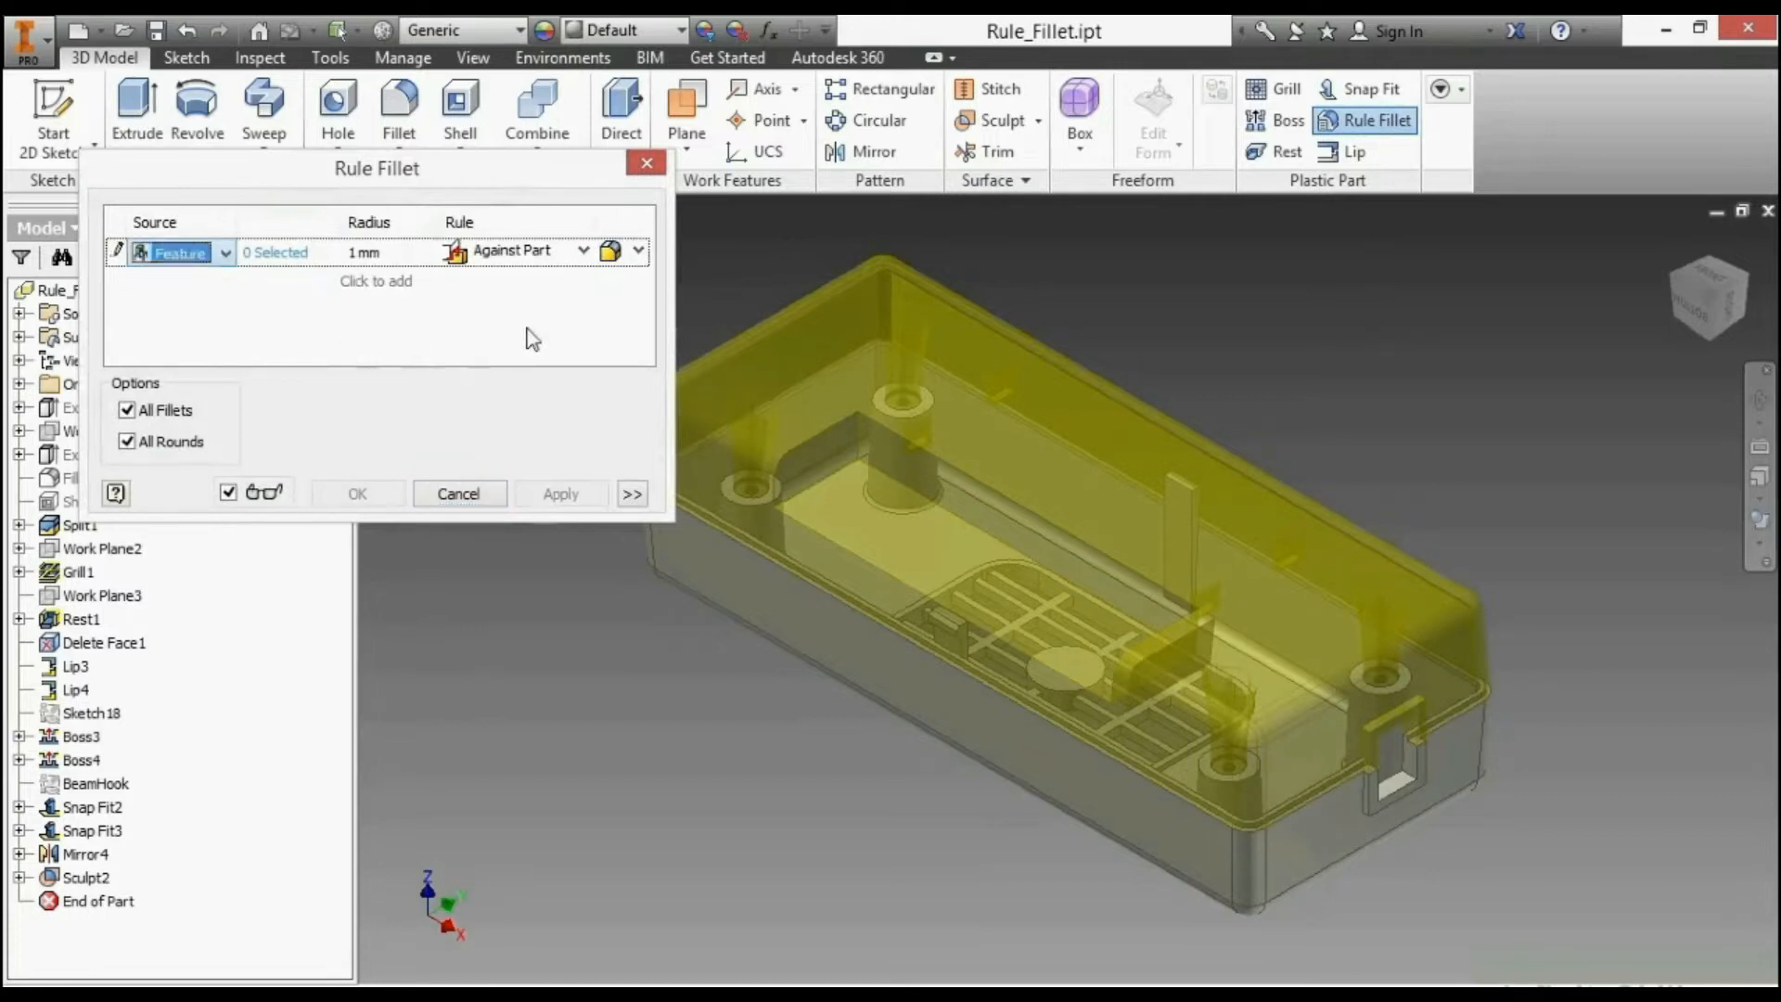
pyautogui.click(585, 253)
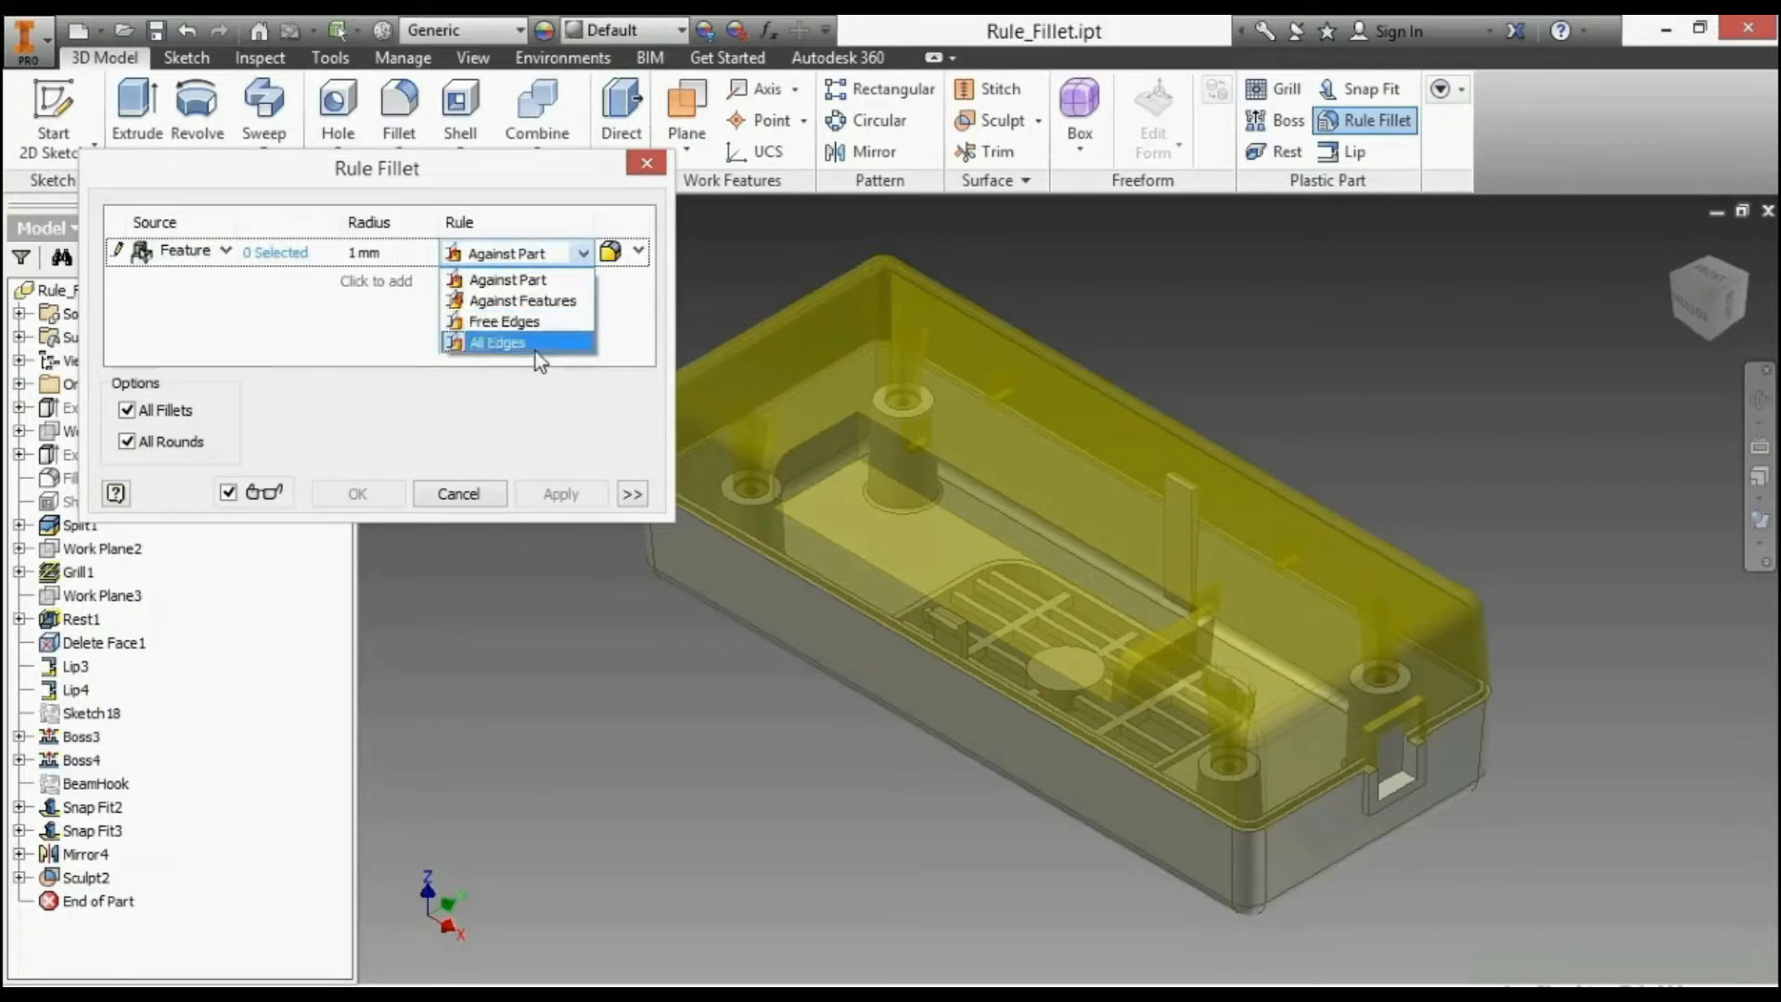
pyautogui.click(616, 330)
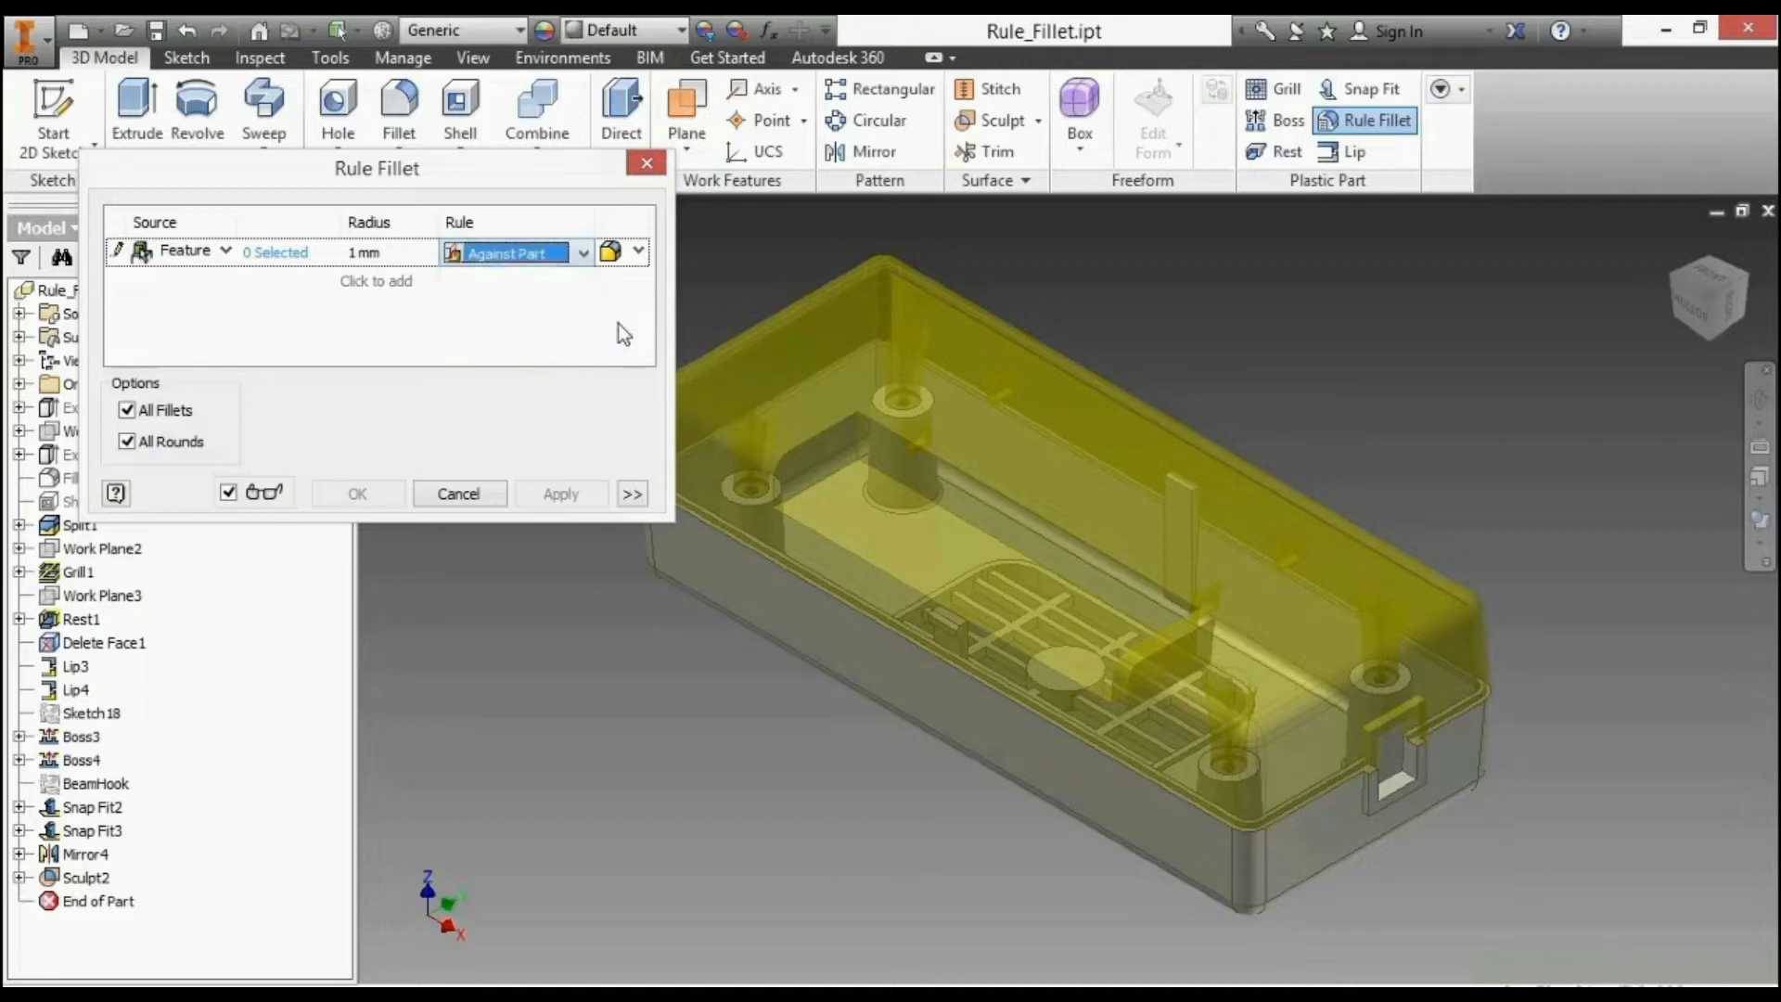
pyautogui.click(639, 251)
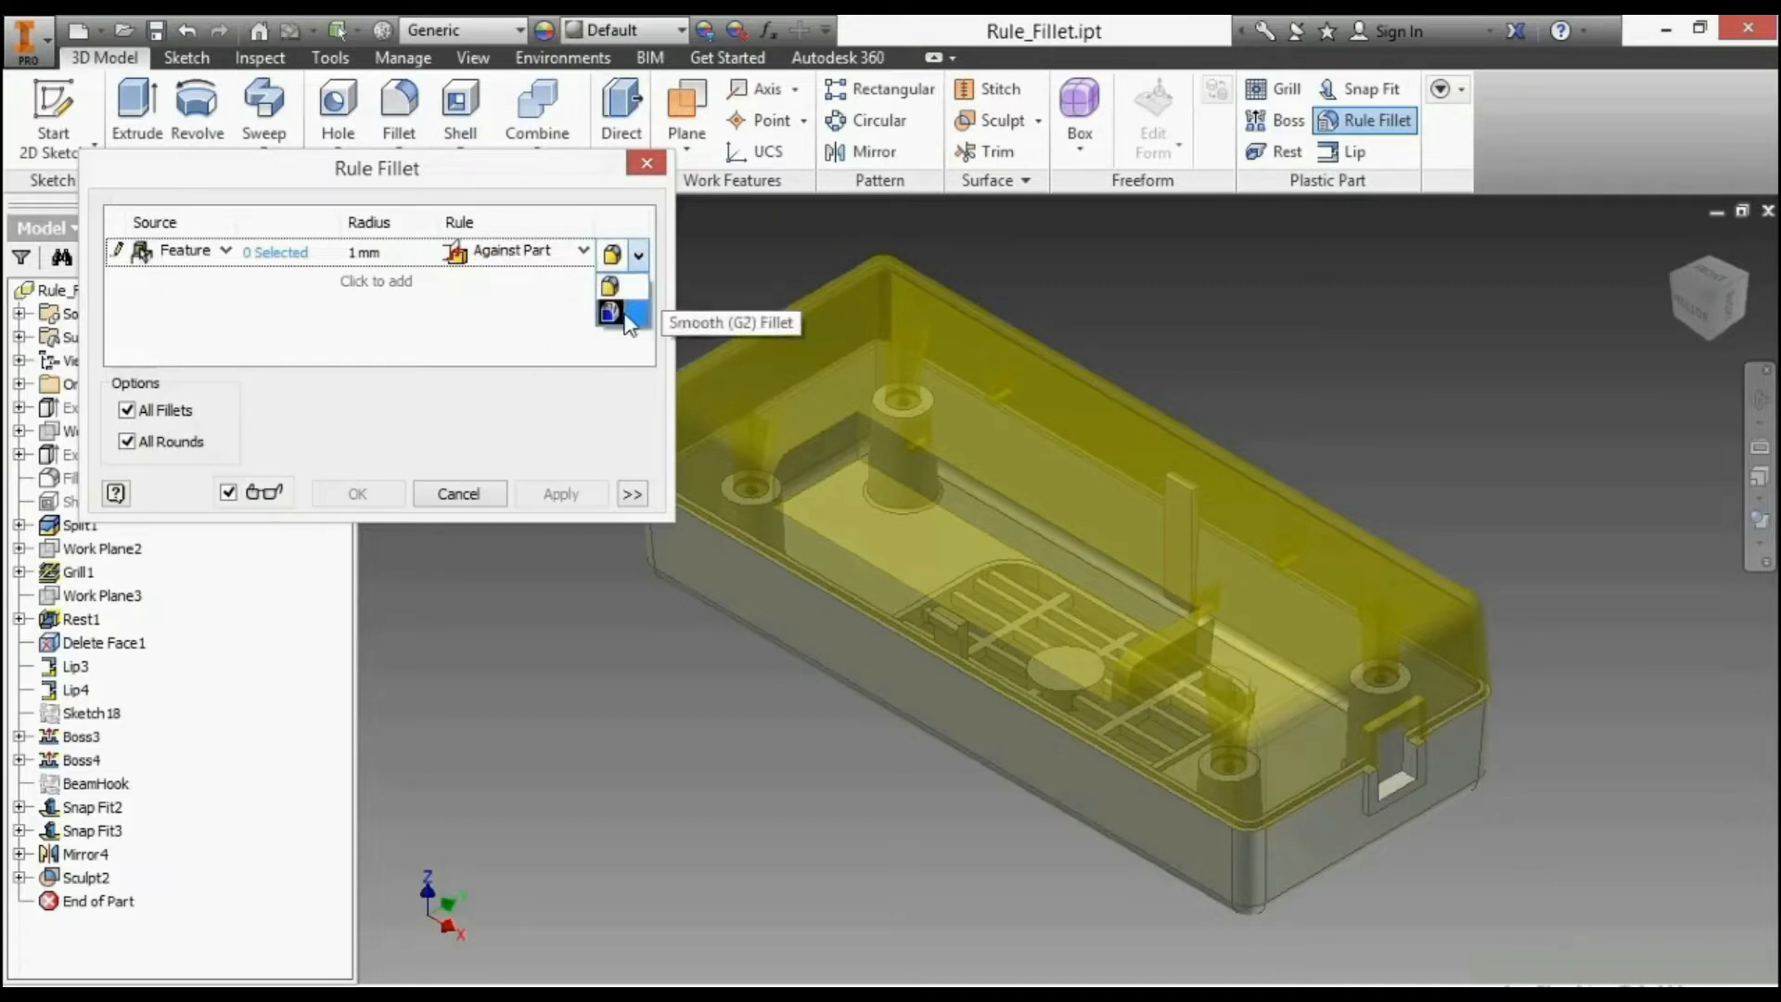
pyautogui.click(533, 348)
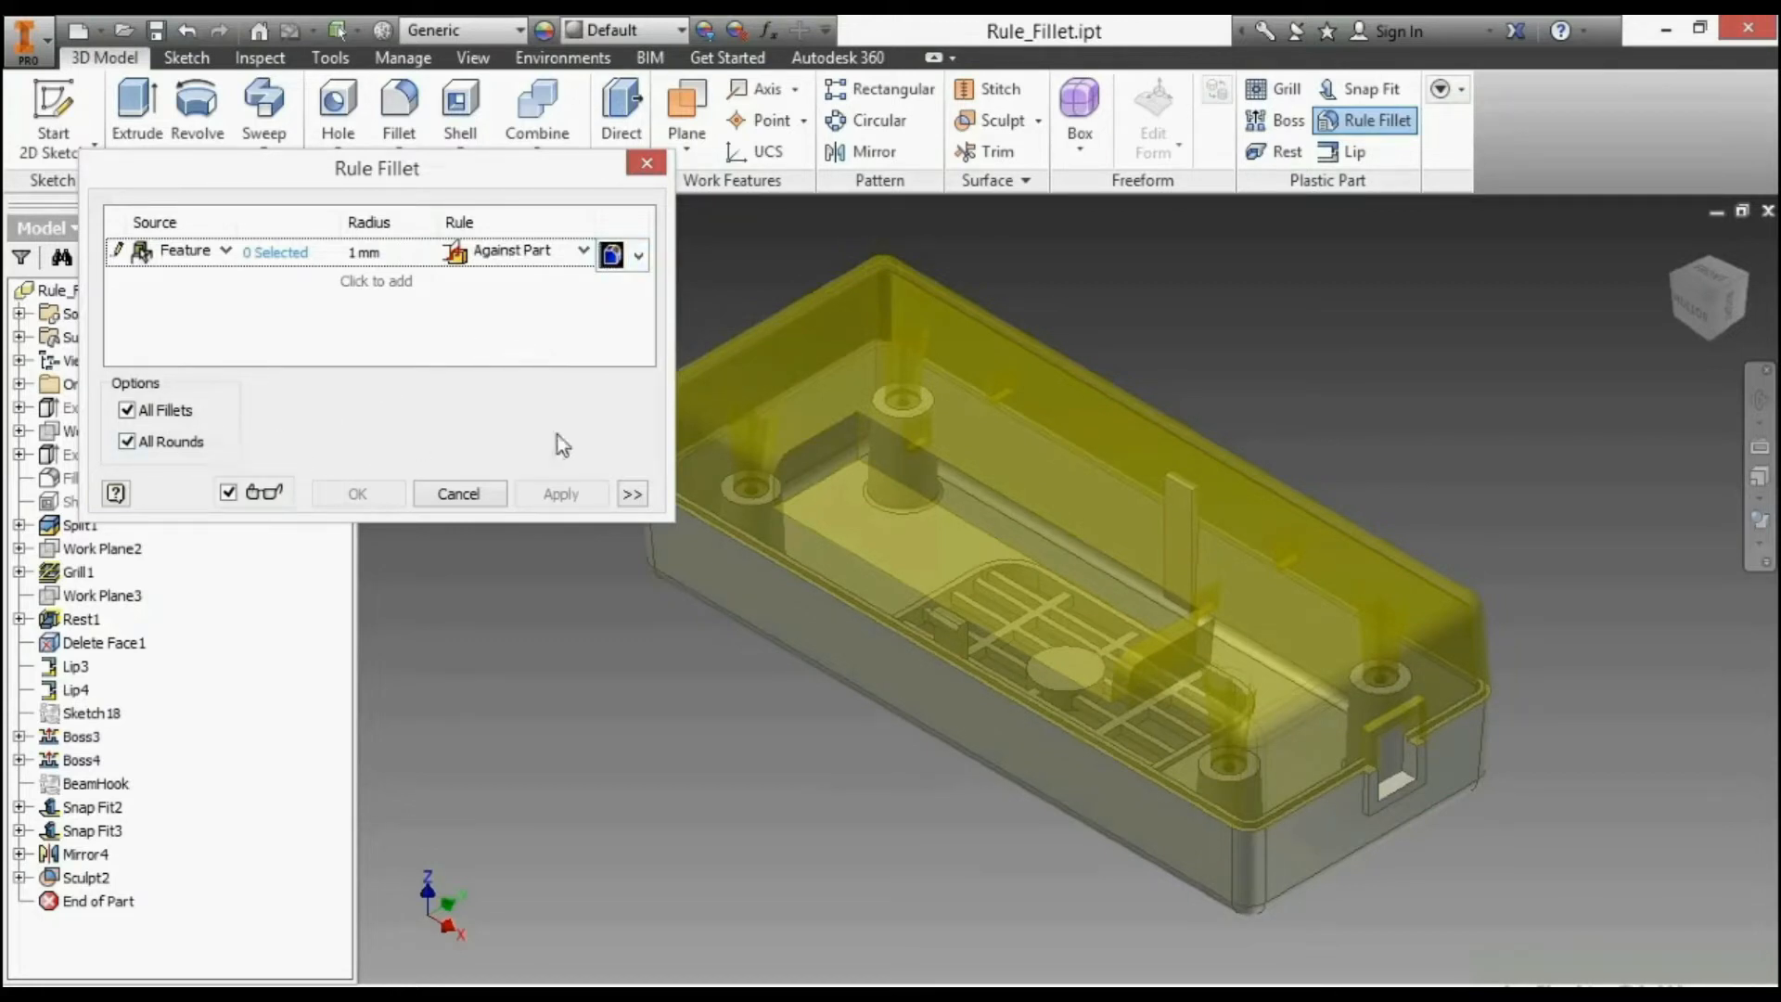
pyautogui.click(633, 495)
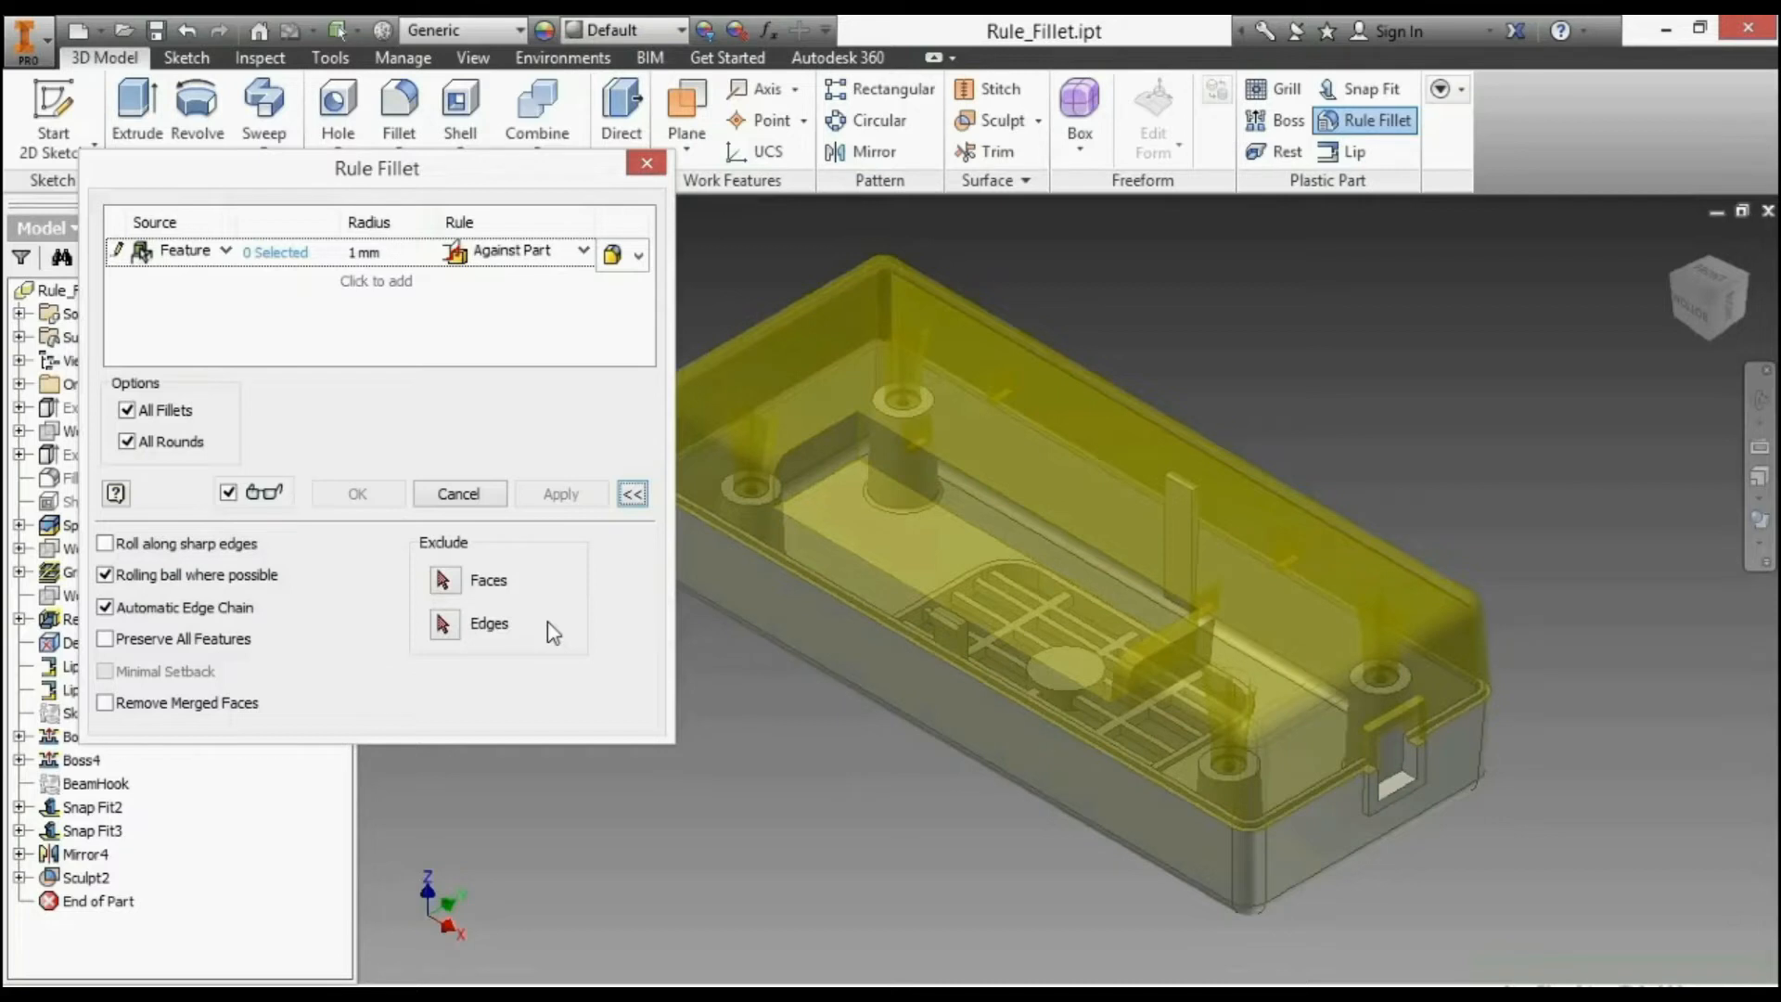
pyautogui.click(631, 494)
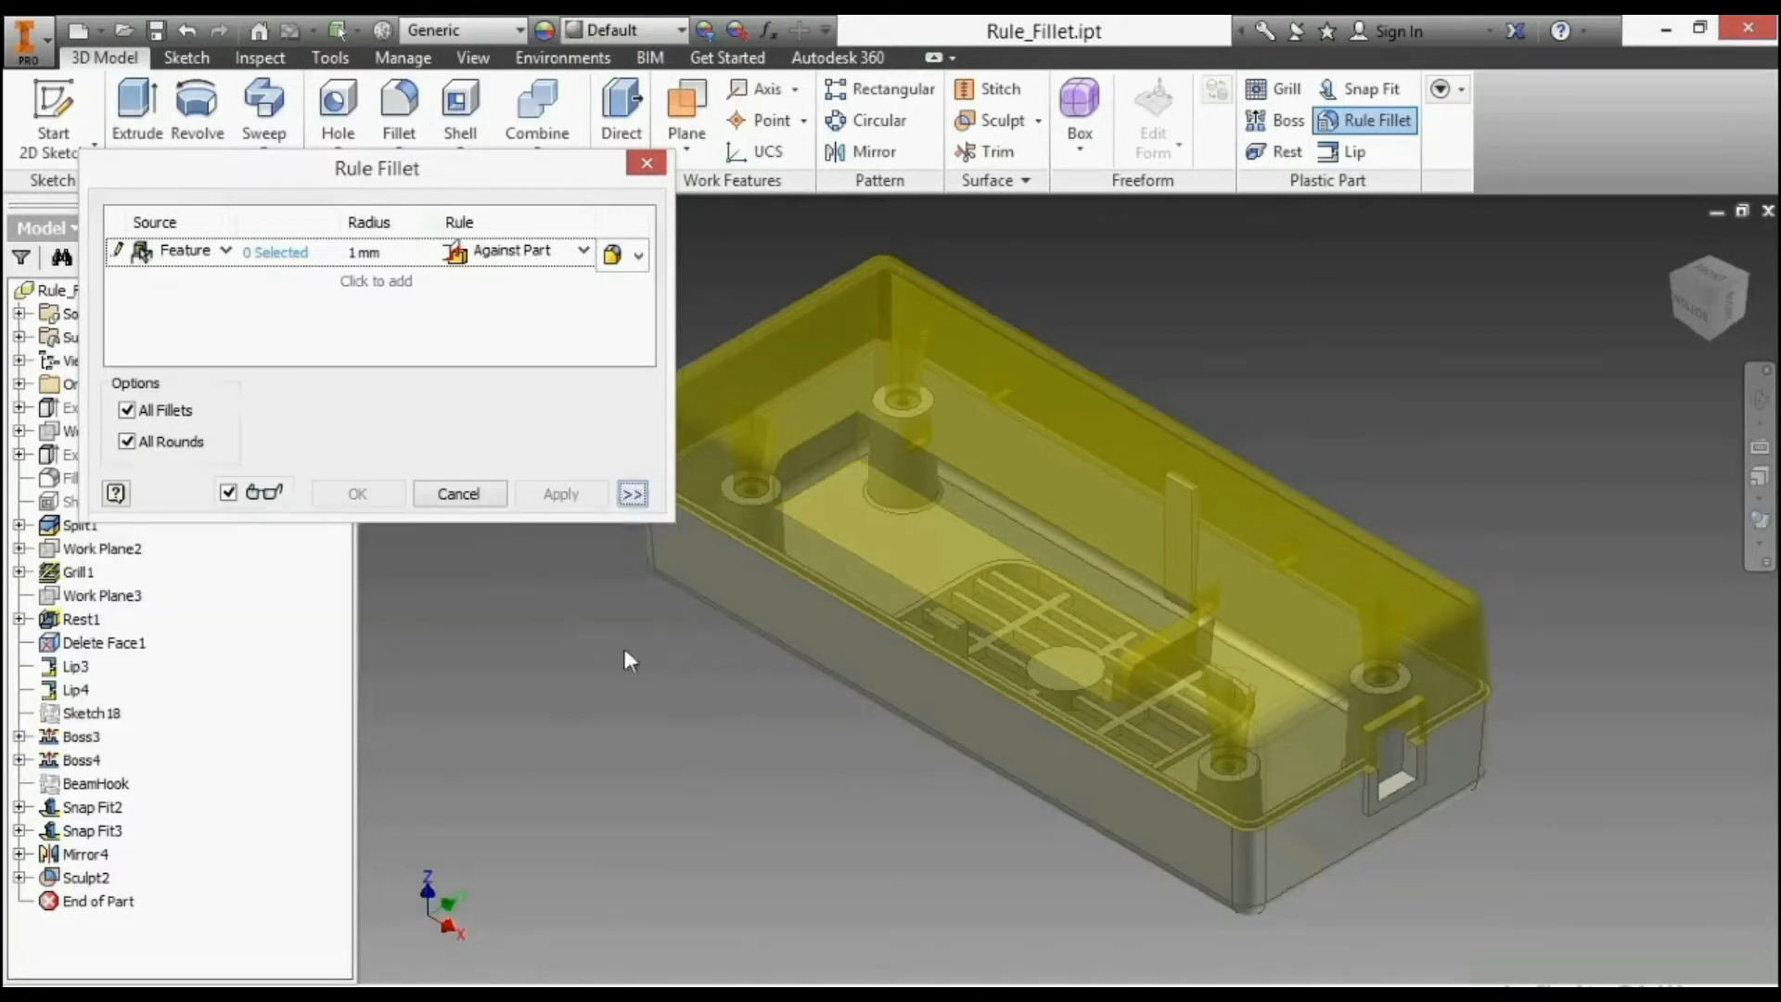
# - Select the extruded frame around the end-wall opening and the shell feature as fillet sources, using the Free Edges rule
pyautogui.scroll(3, 1493, 786)
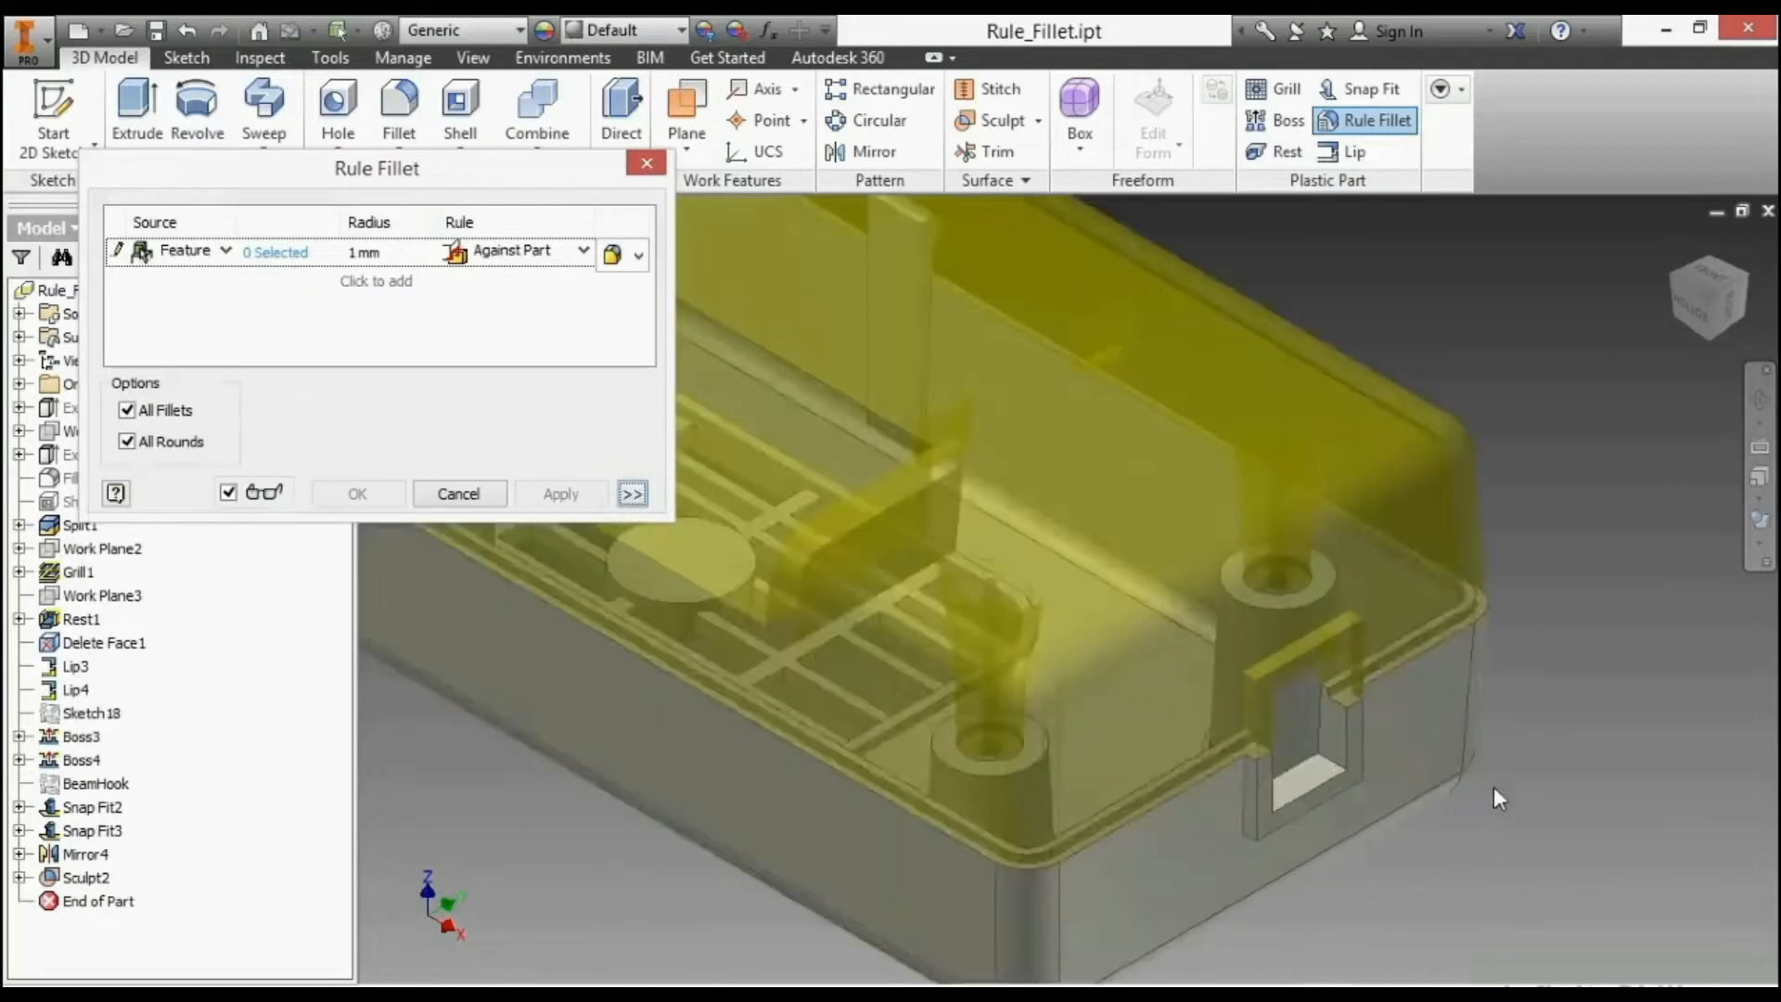
pyautogui.scroll(3, 1493, 790)
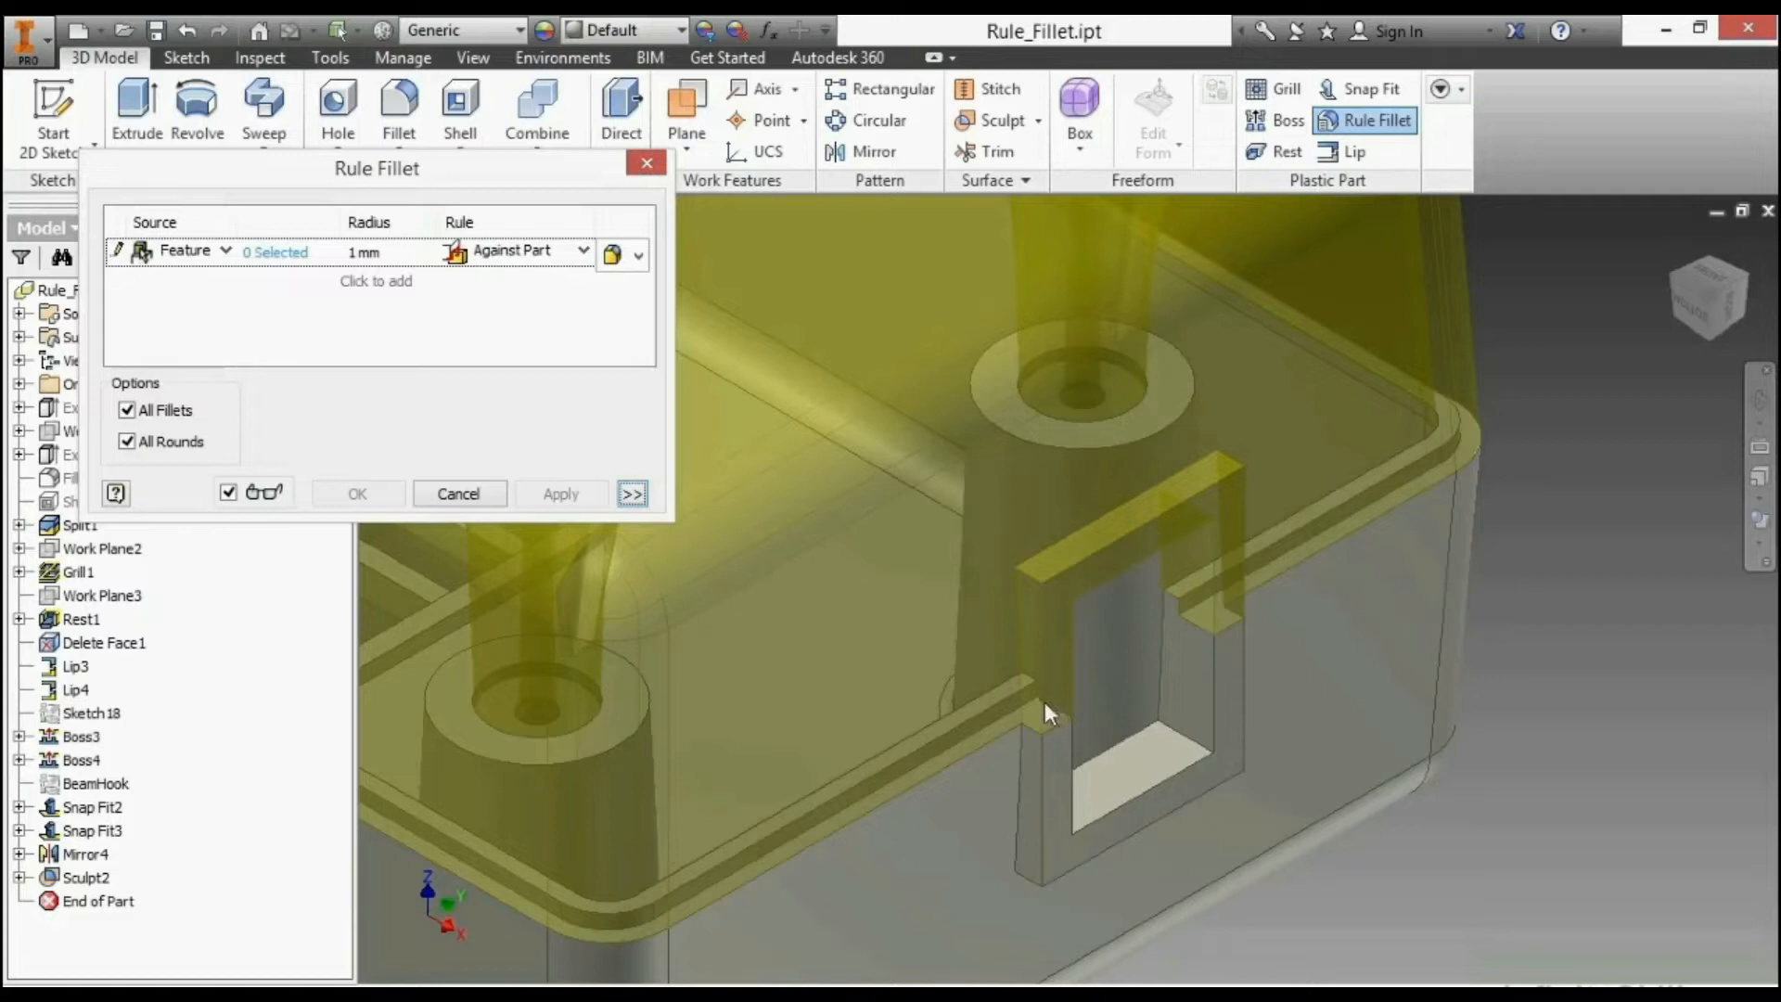
pyautogui.click(120, 252)
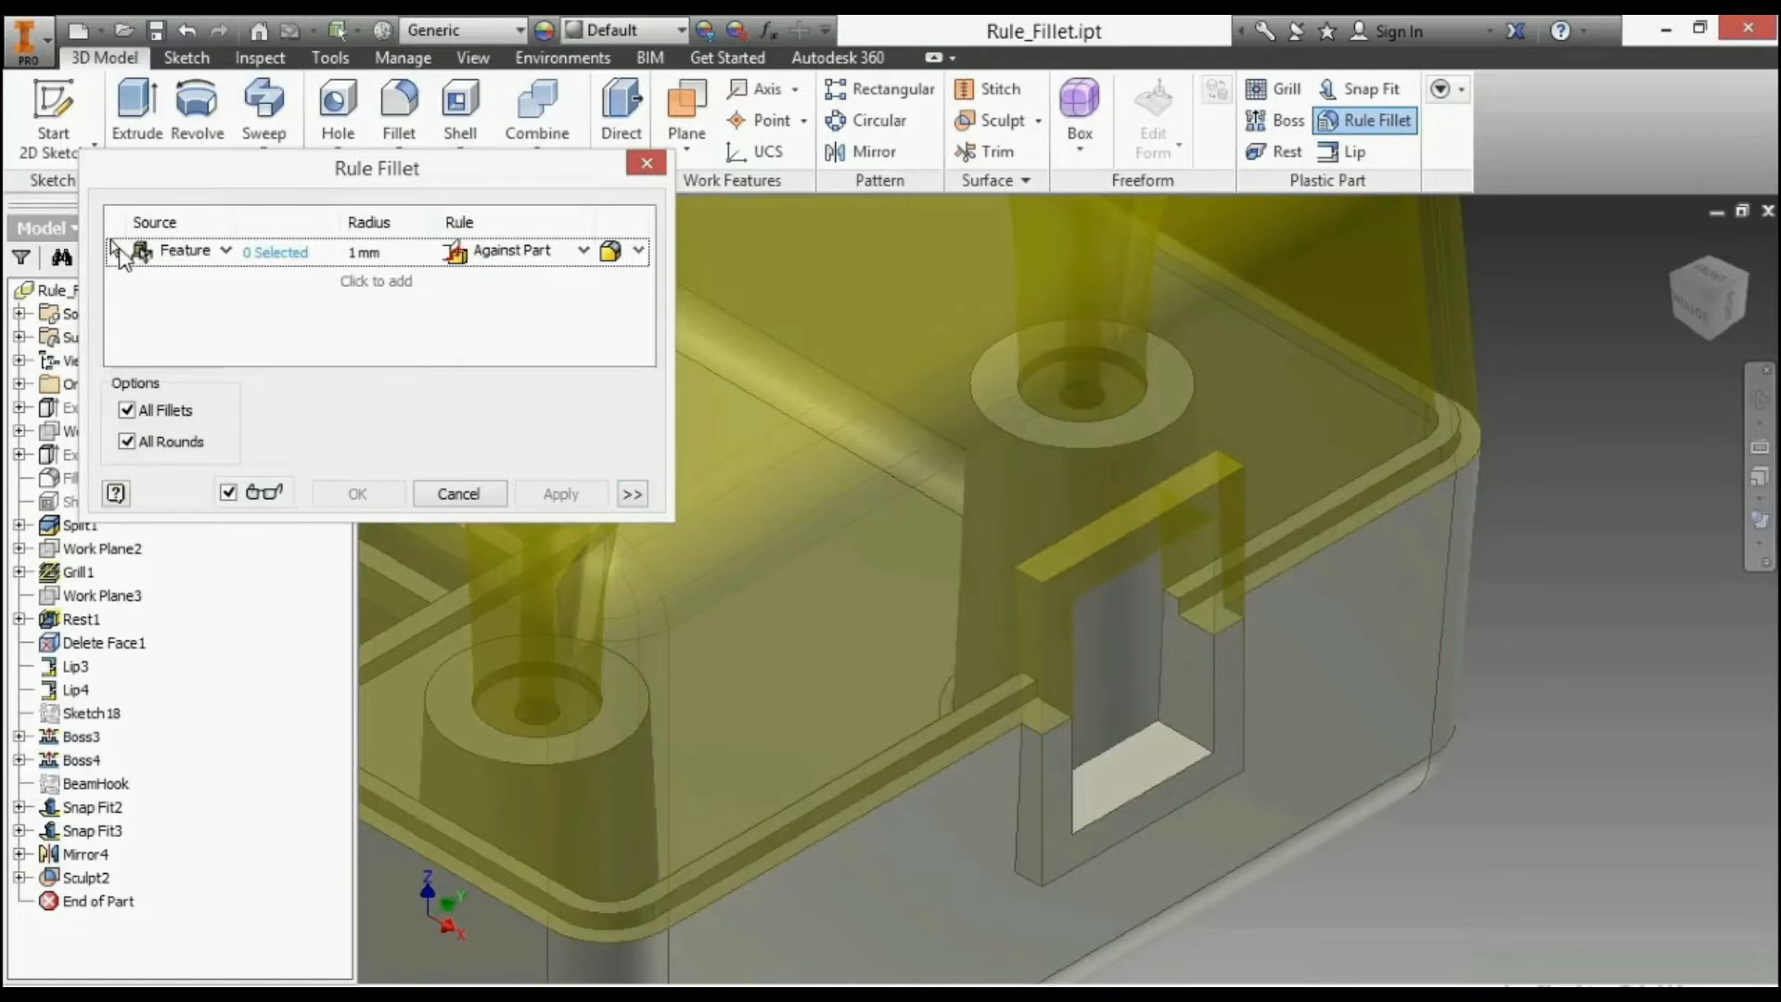
pyautogui.click(1089, 562)
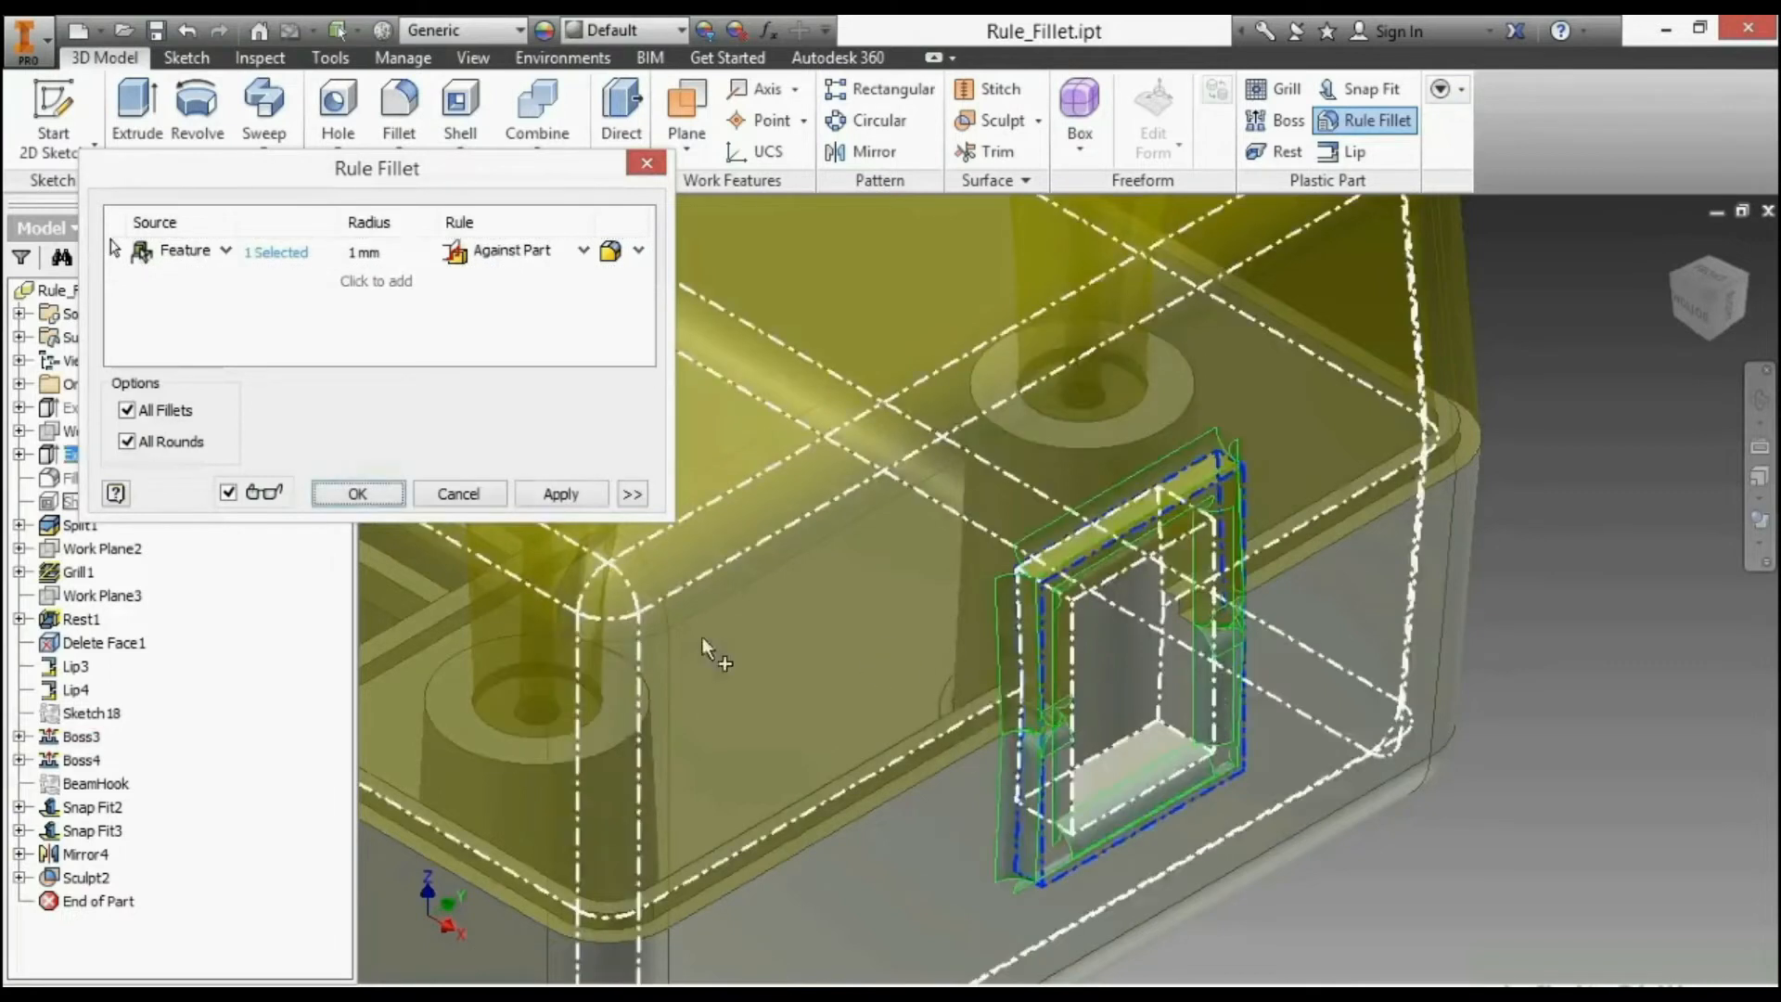
pyautogui.click(583, 253)
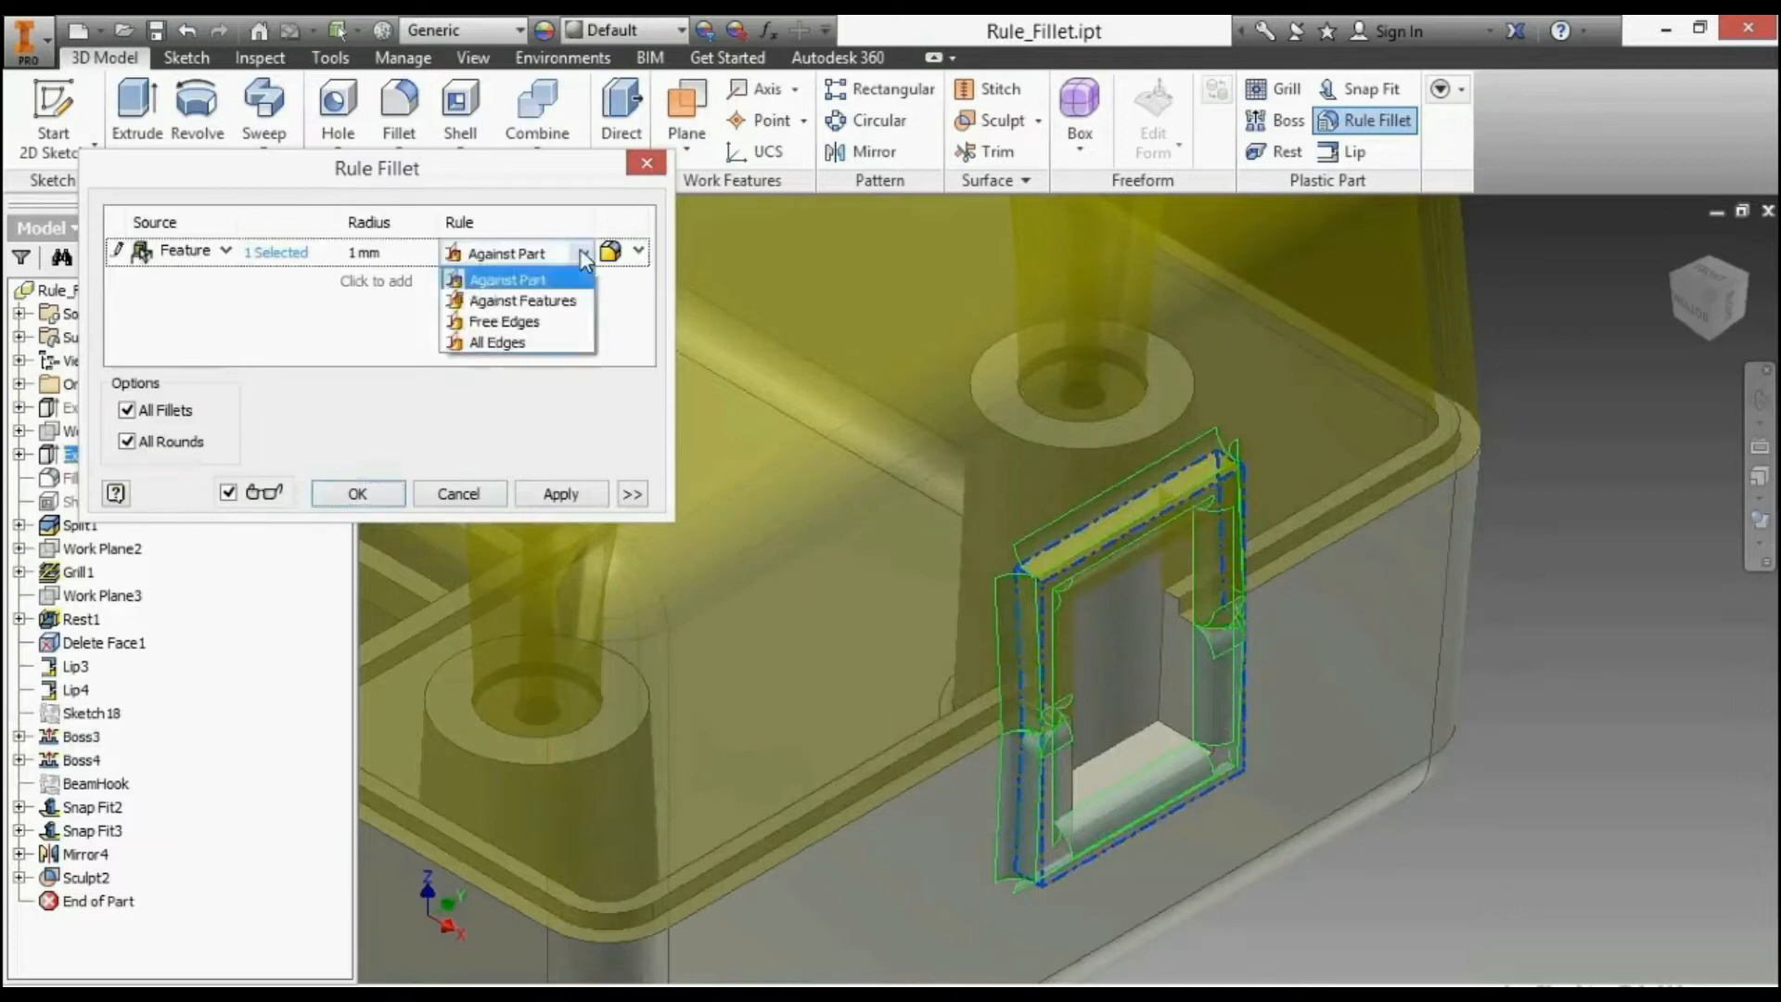
pyautogui.click(504, 321)
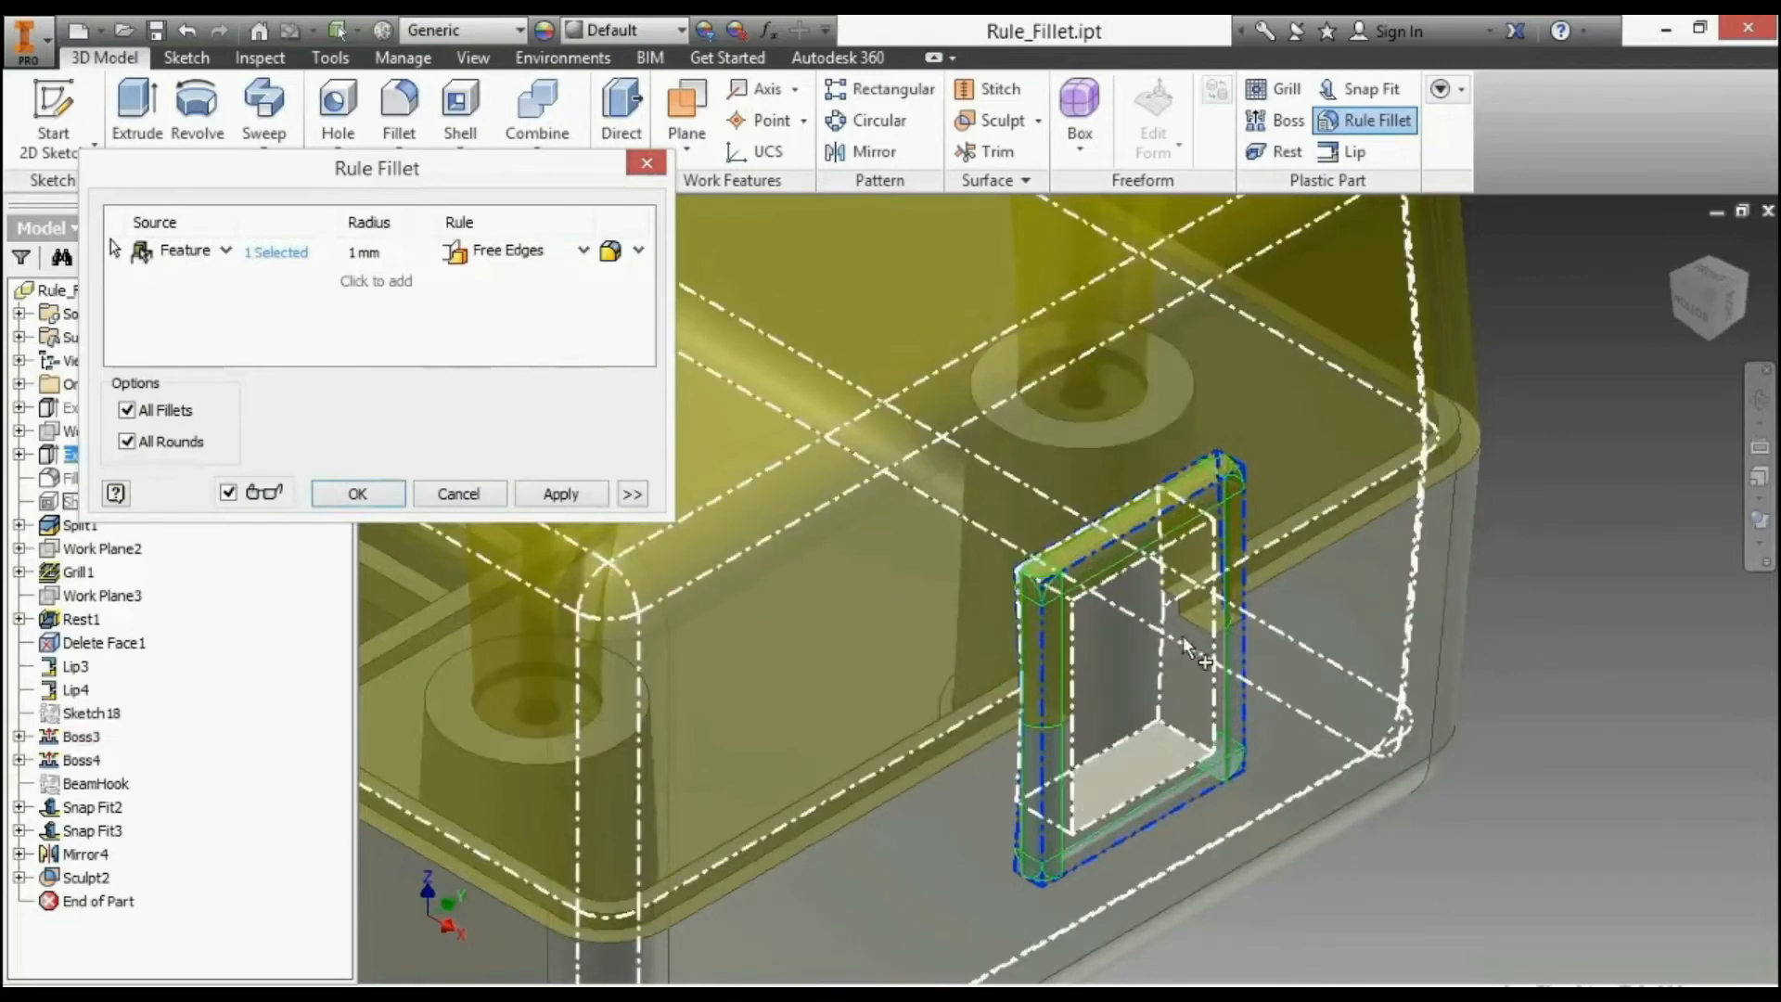
pyautogui.click(1156, 737)
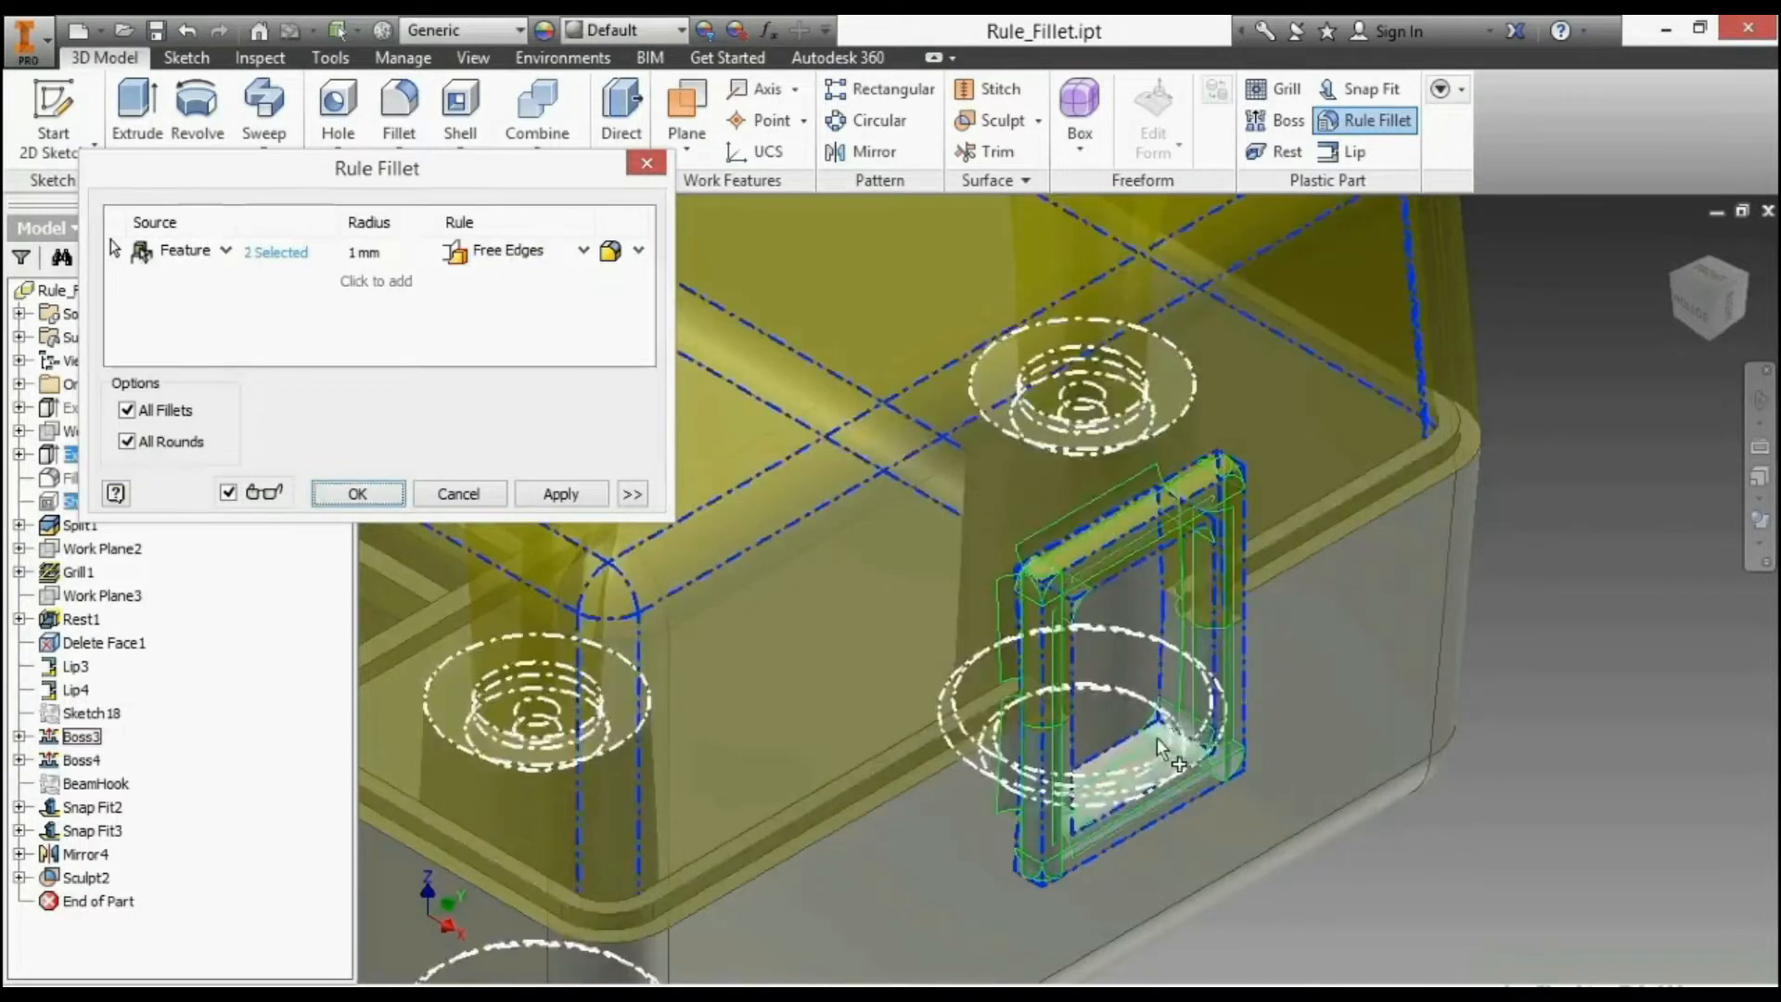
# - Set the radius to 0.5 mm and try to create the rule fillet on both selected features
pyautogui.click(362, 263)
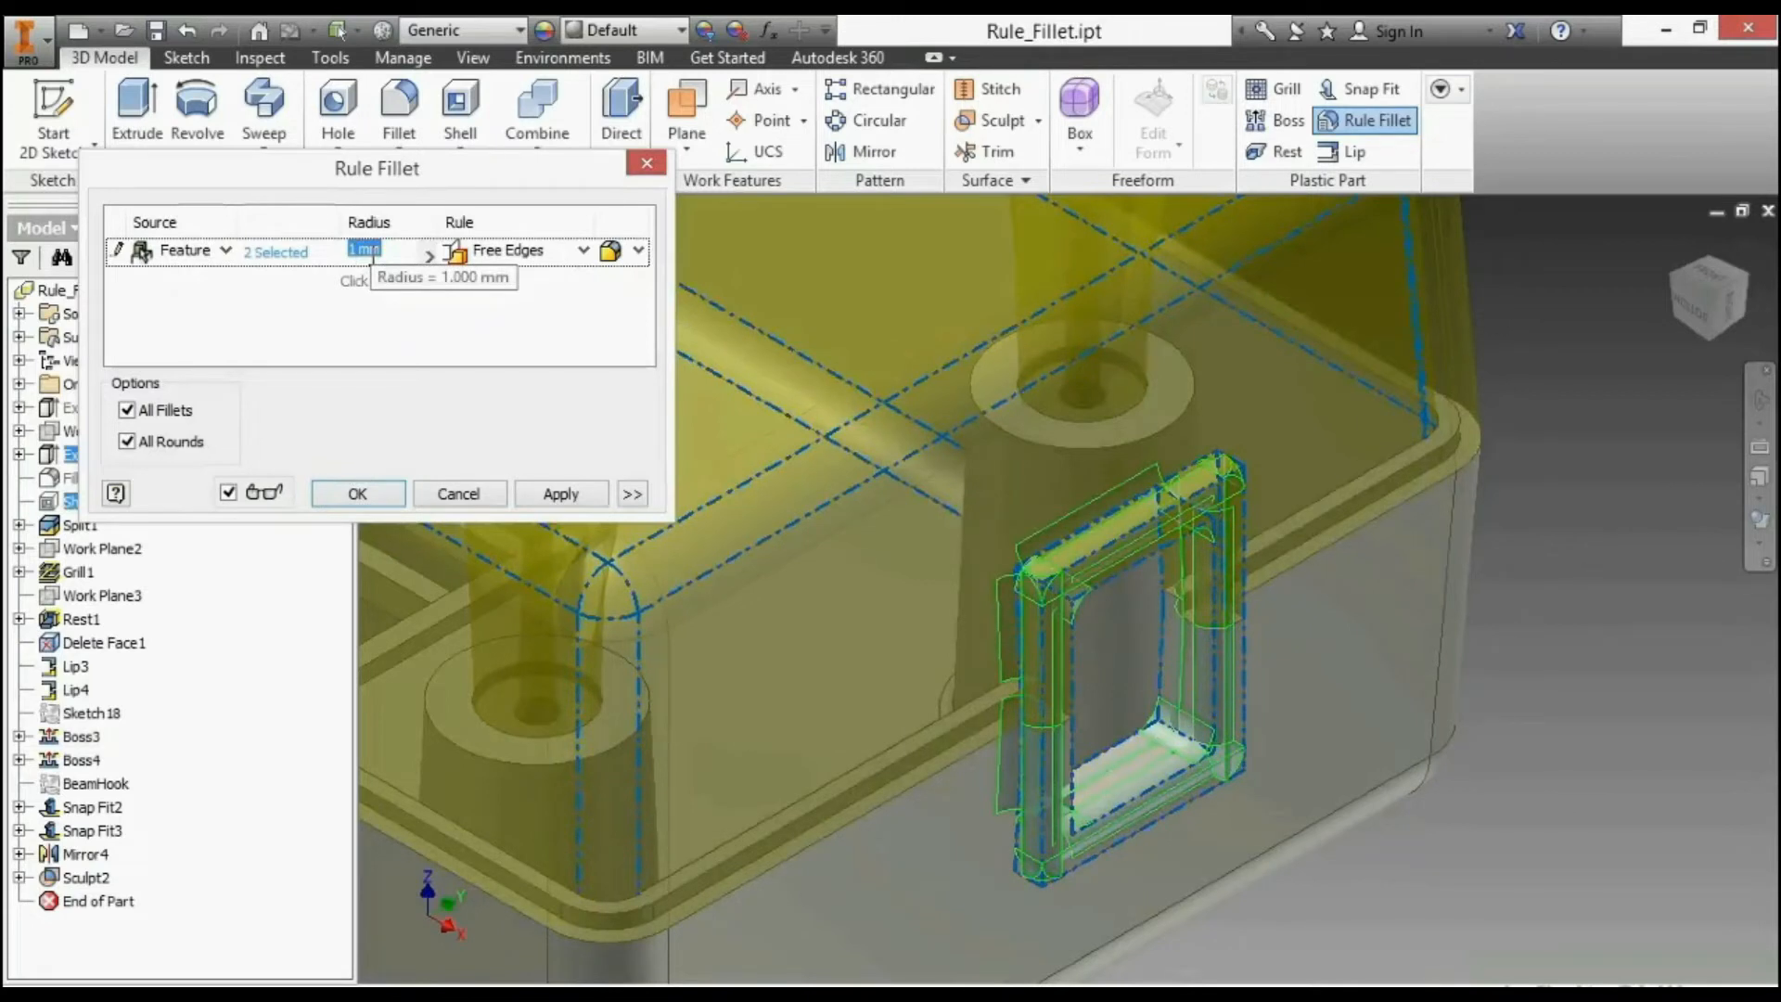
pyautogui.write('.5')
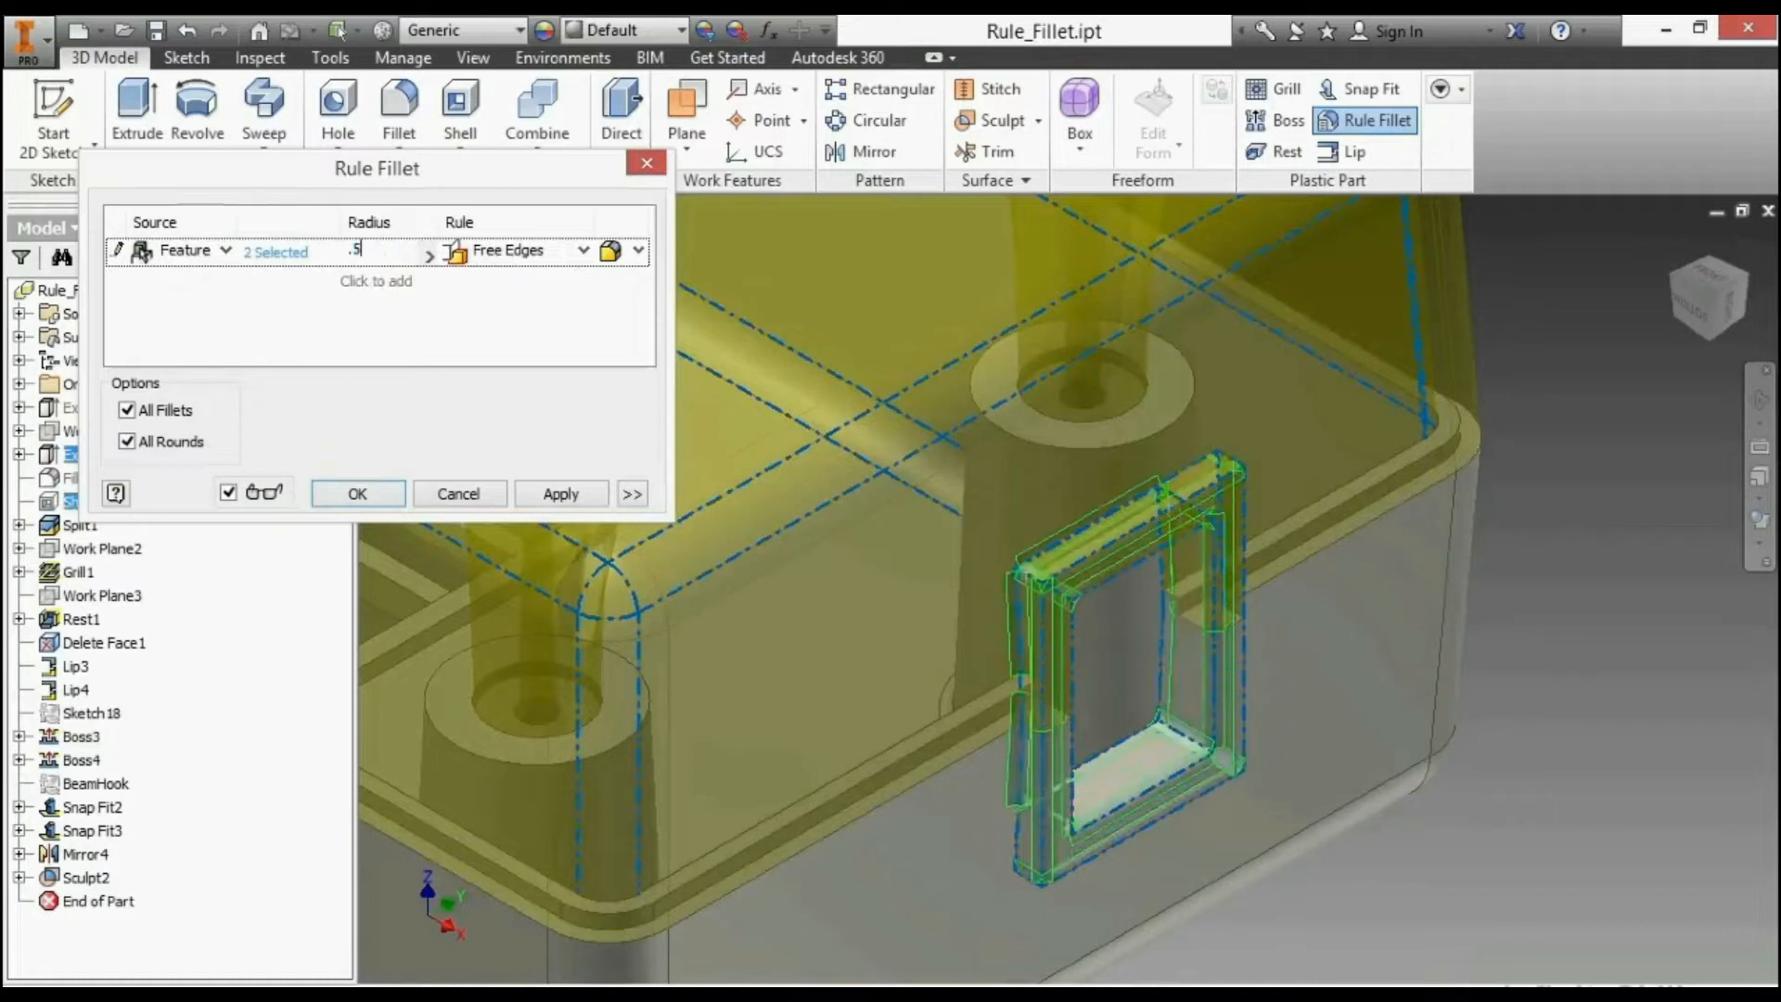
pyautogui.scroll(5, 1417, 625)
pyautogui.moveTo(1416, 625); pyautogui.dragTo(1305, 624, button='middle')
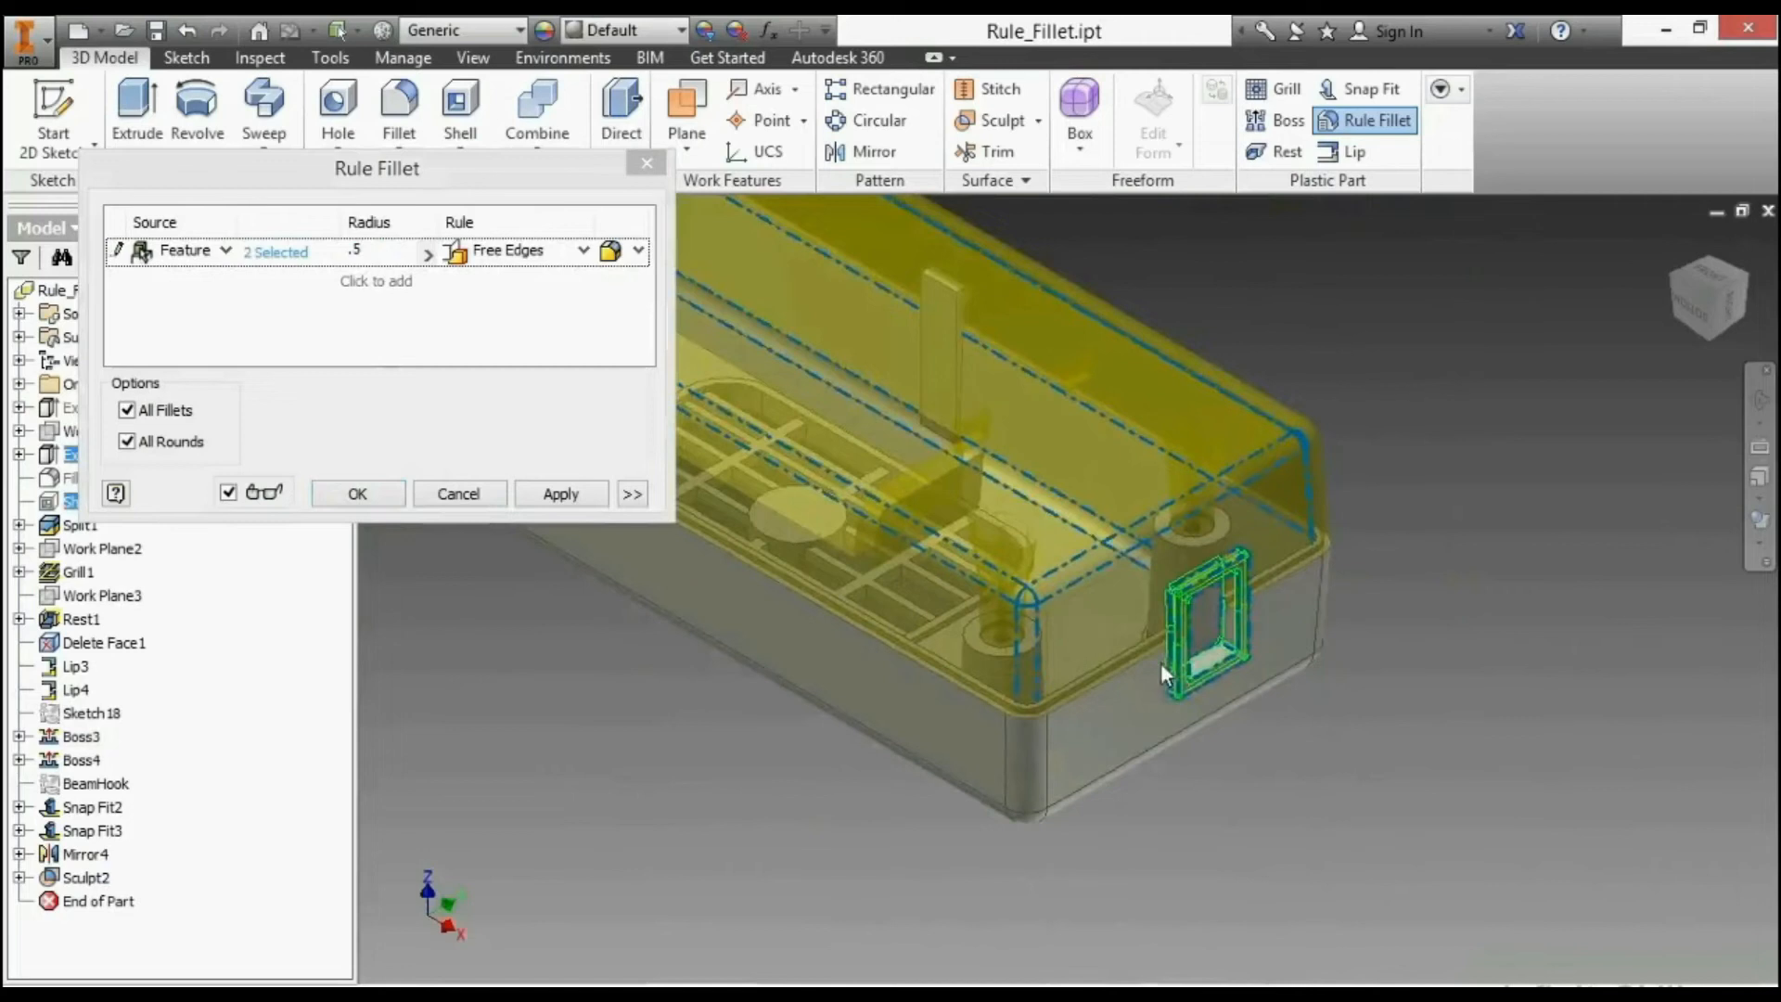
pyautogui.moveTo(1180, 698)
pyautogui.keyDown('shift'); pyautogui.mouseDown(button='middle')
pyautogui.moveTo(1298, 592)
pyautogui.moveTo(1293, 574)
pyautogui.moveTo(1213, 614)
pyautogui.mouseUp(button='middle'); pyautogui.keyUp('shift')
pyautogui.scroll(3, 1206, 598)
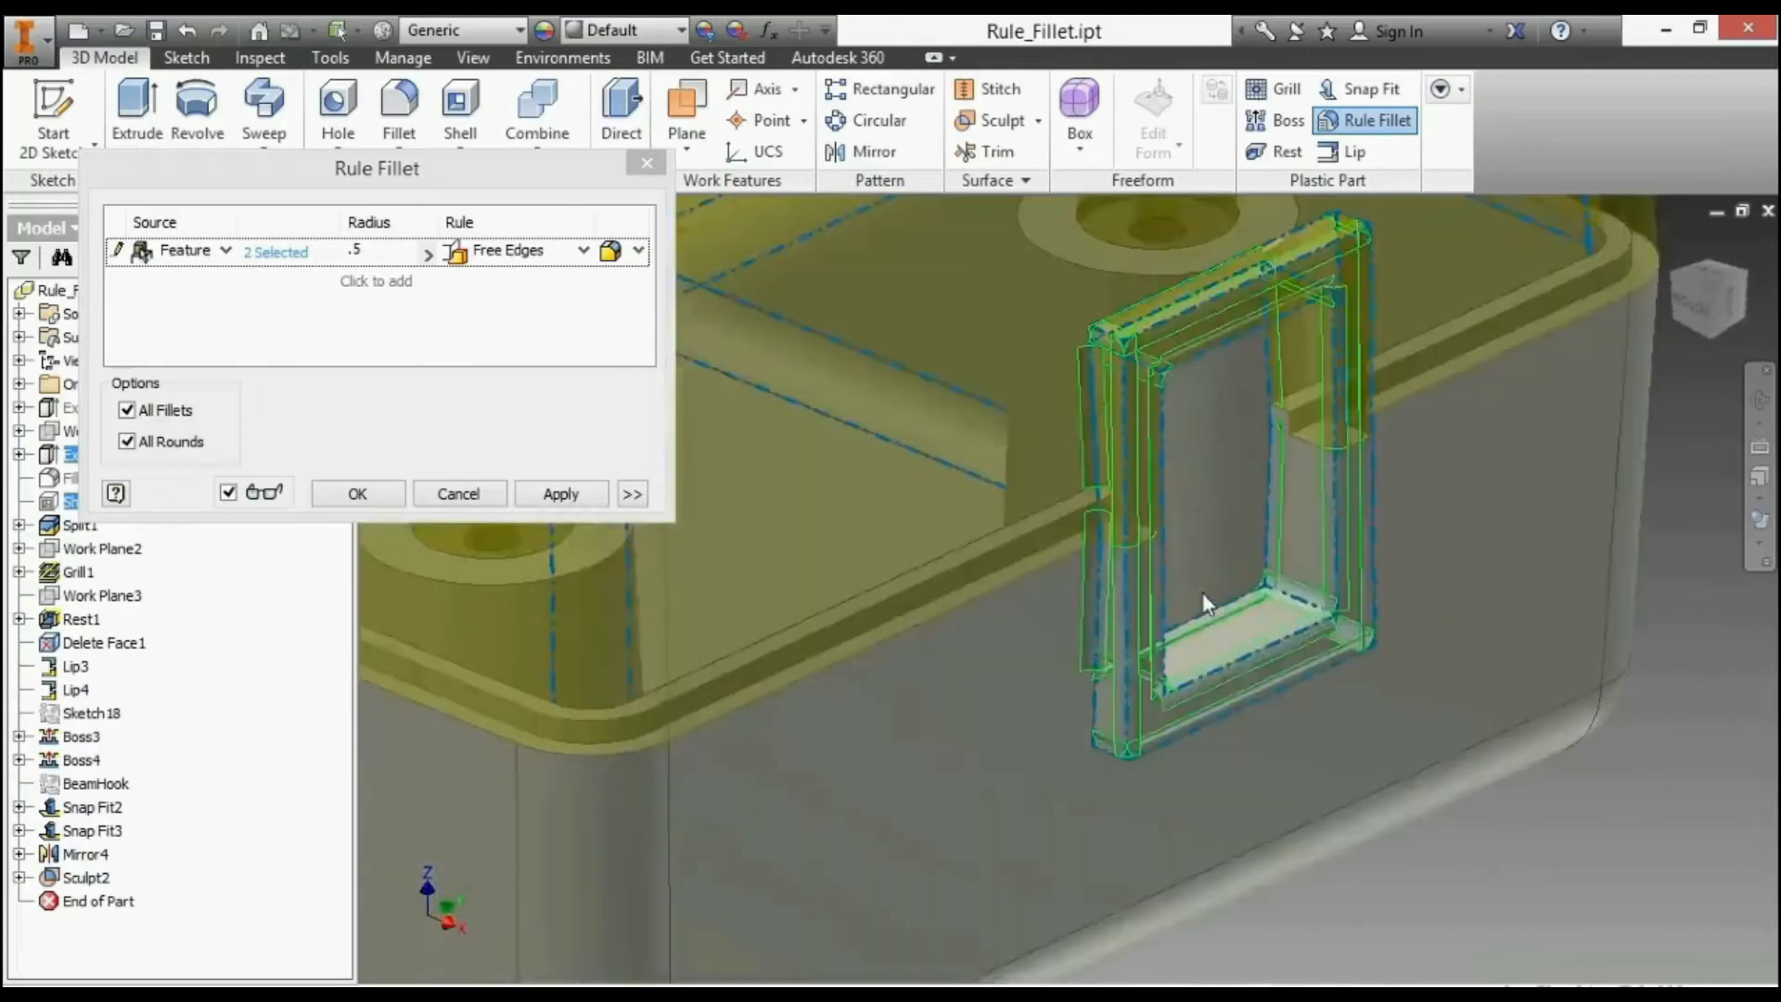
pyautogui.scroll(-2, 1202, 592)
pyautogui.scroll(3, 1205, 603)
pyautogui.scroll(-1, 1203, 596)
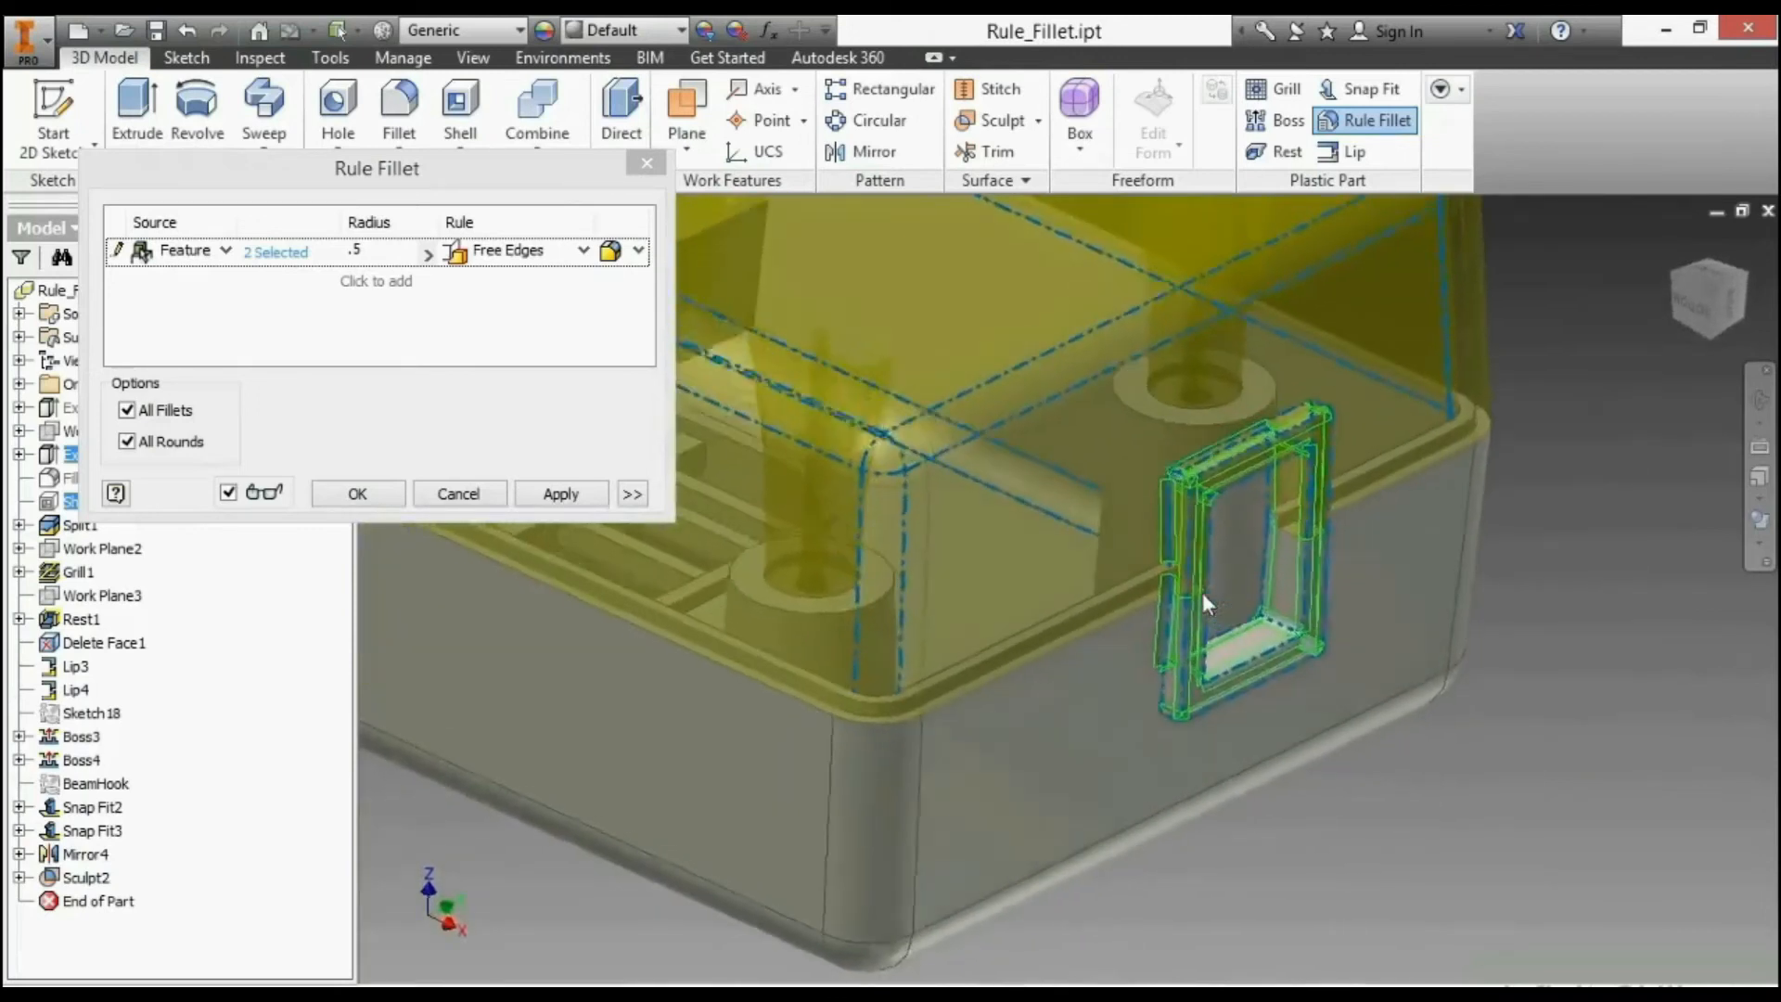
pyautogui.click(584, 499)
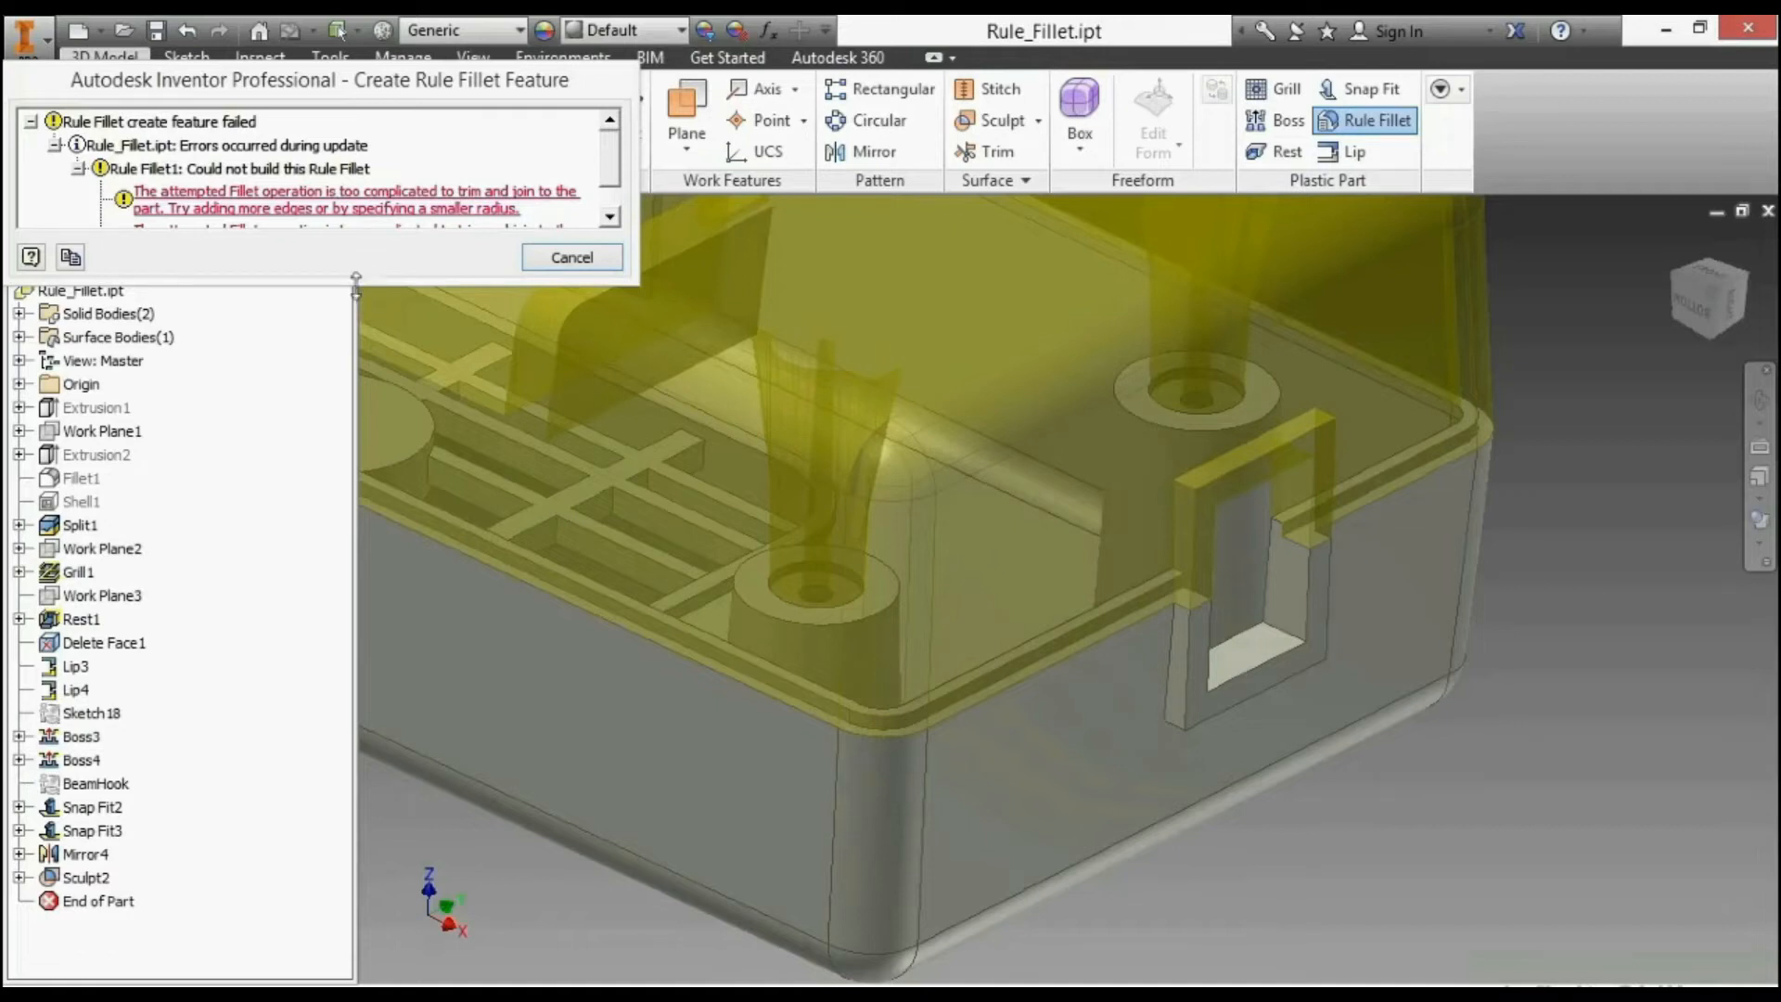
pyautogui.moveTo(359, 284); pyautogui.dragTo(357, 393)
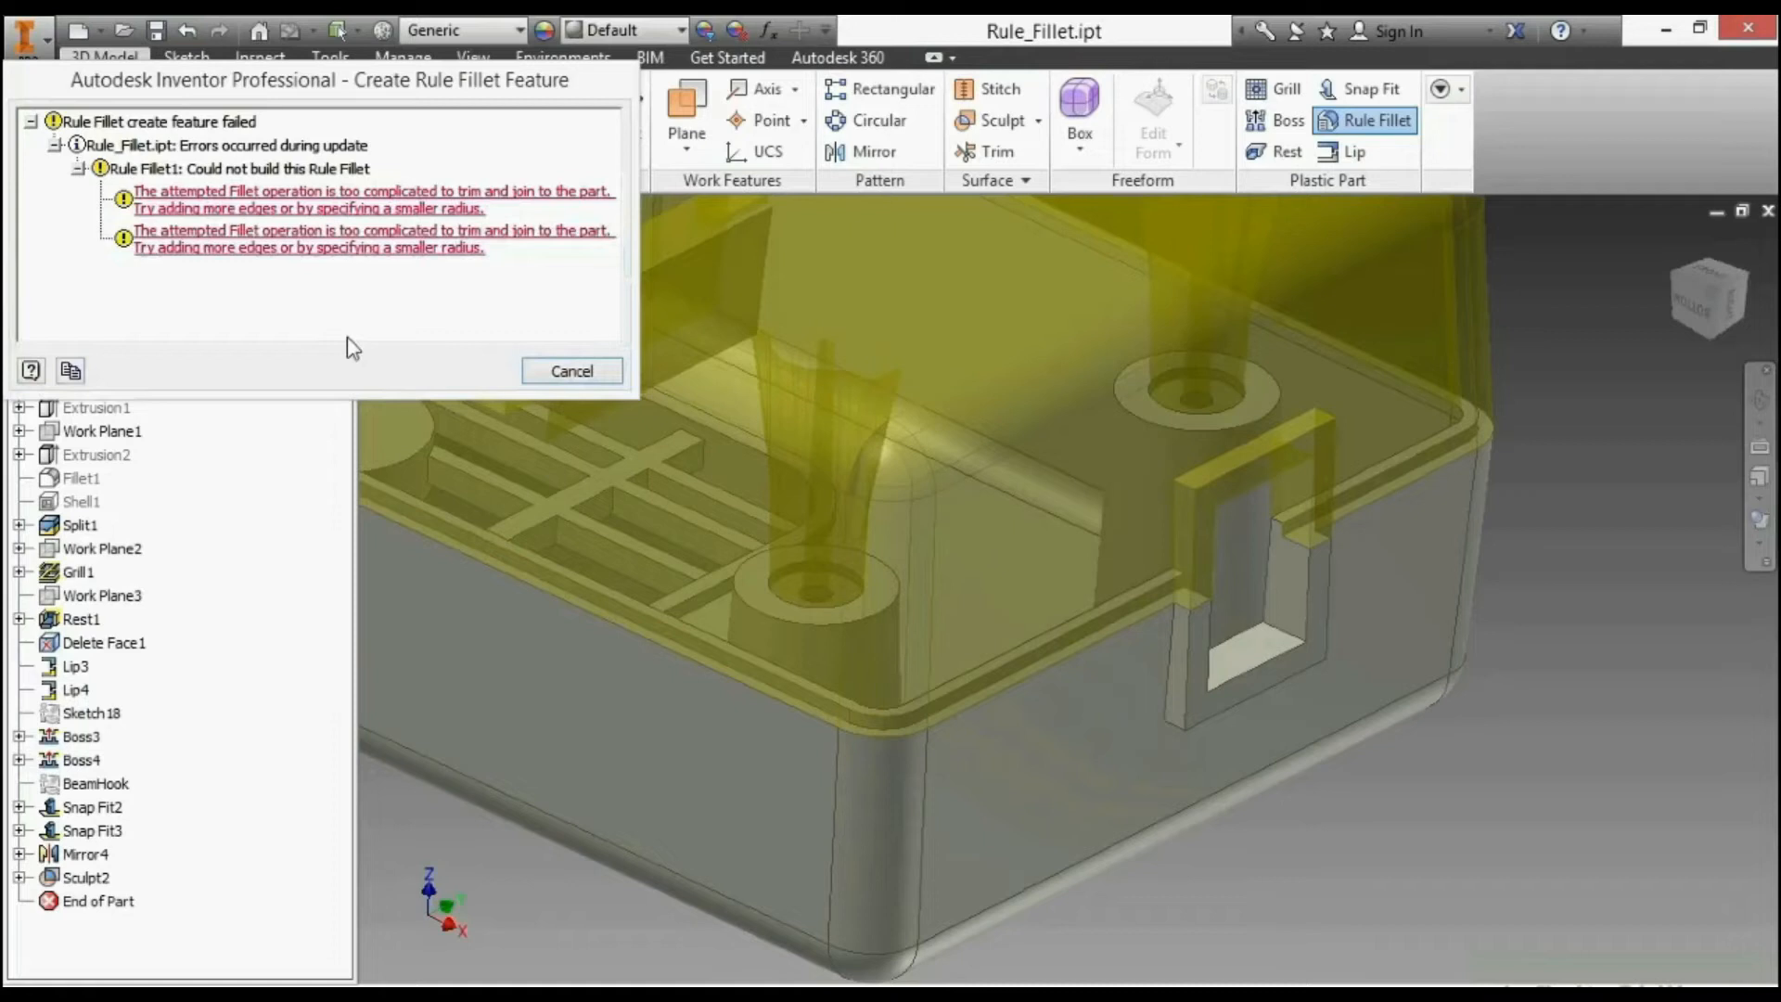
pyautogui.click(570, 371)
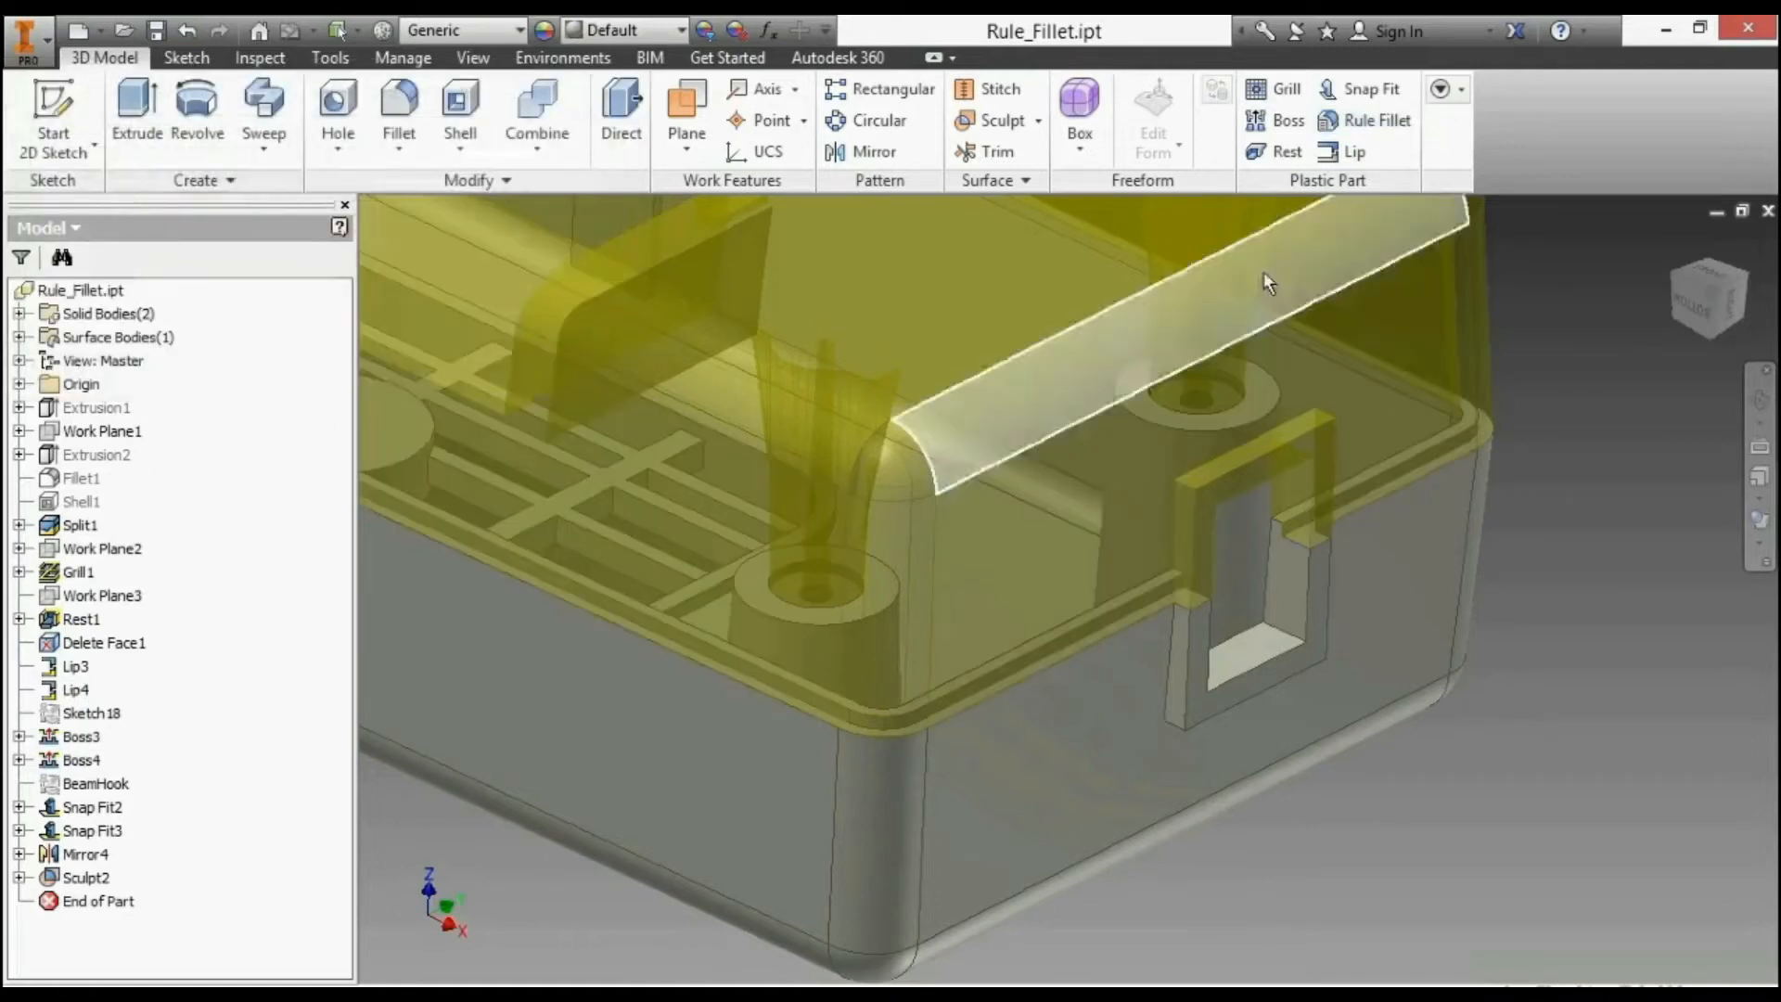
# - Create a 0.5 mm rule fillet on the extruded frame around the end-wall opening, using the Free Edges rule
pyautogui.click(1369, 119)
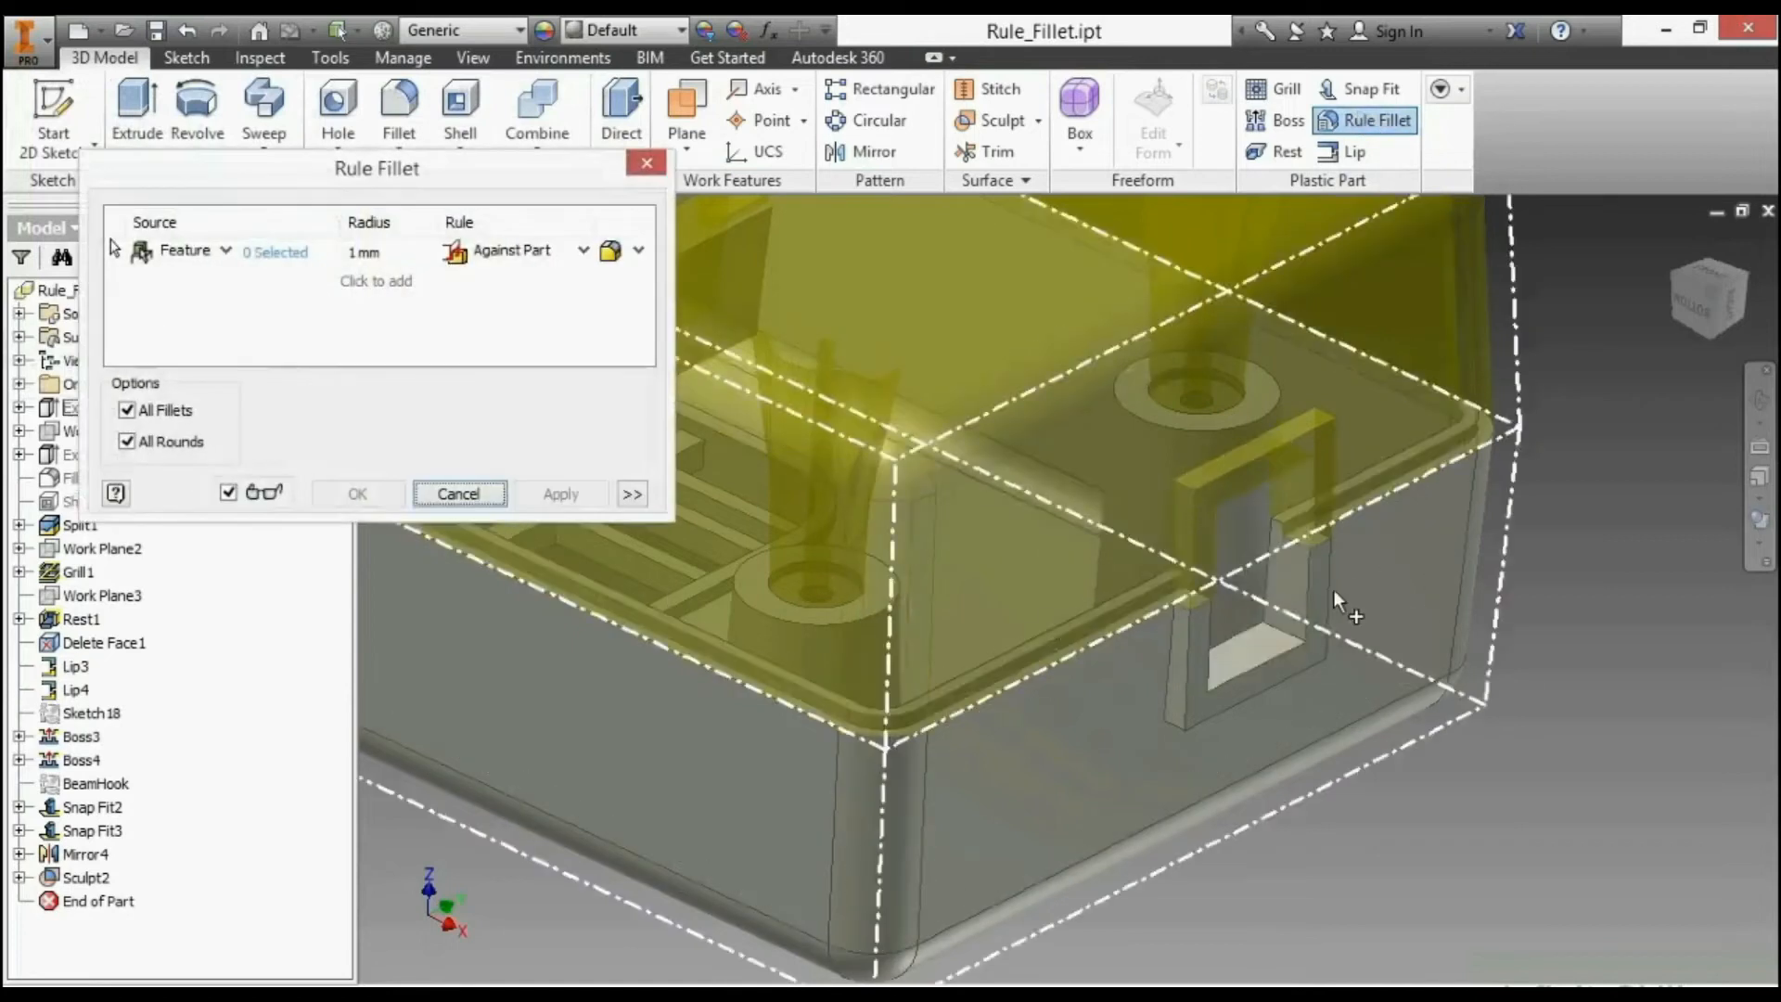
pyautogui.click(1328, 588)
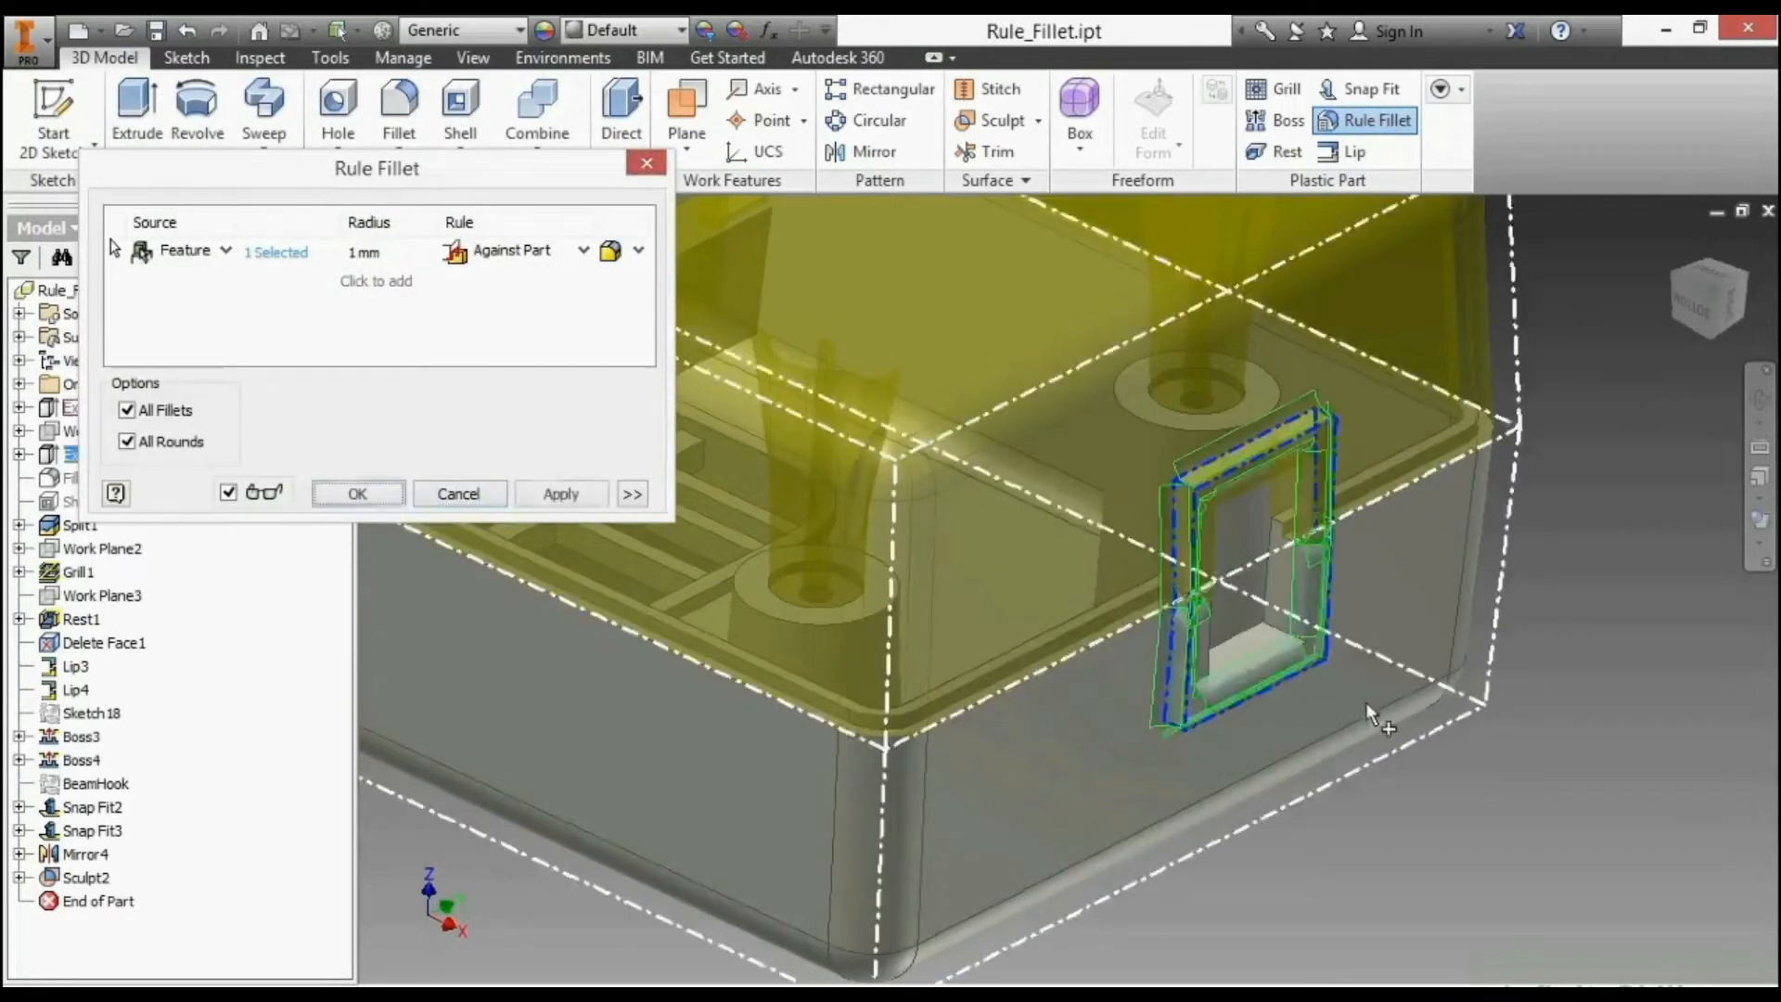
pyautogui.click(363, 252)
pyautogui.click(354, 251)
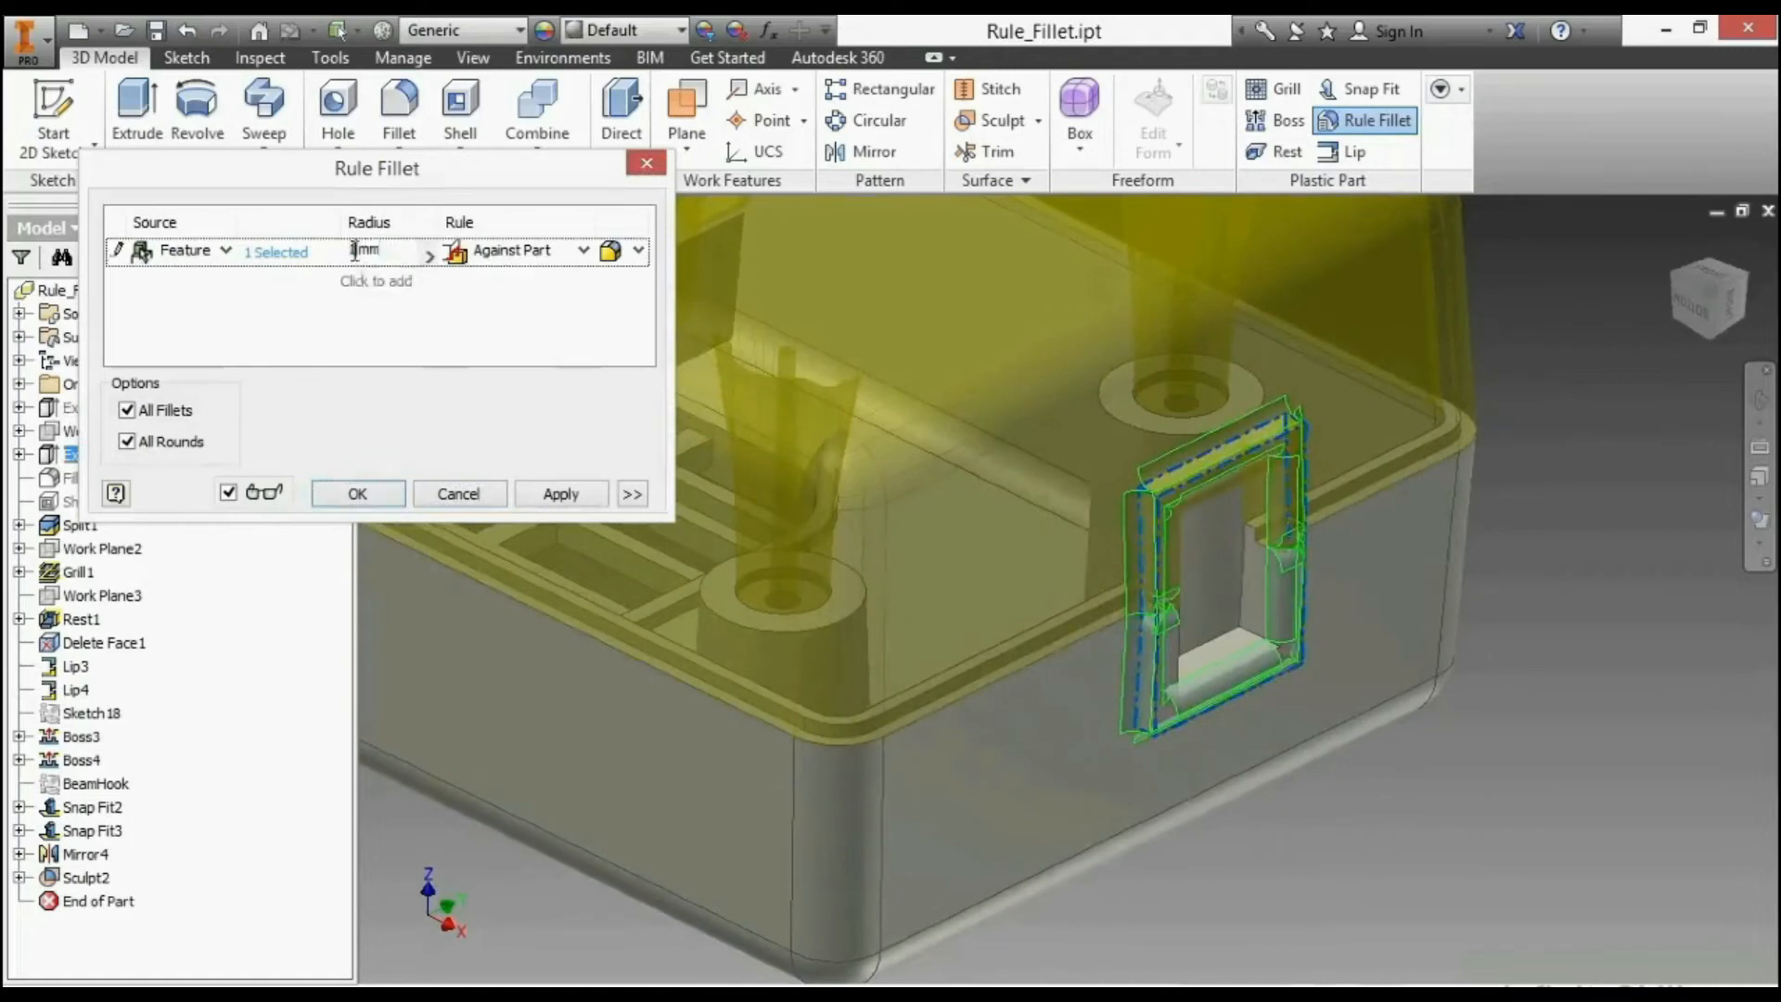
pyautogui.press('BackSpace')
pyautogui.write('.5')
pyautogui.click(582, 252)
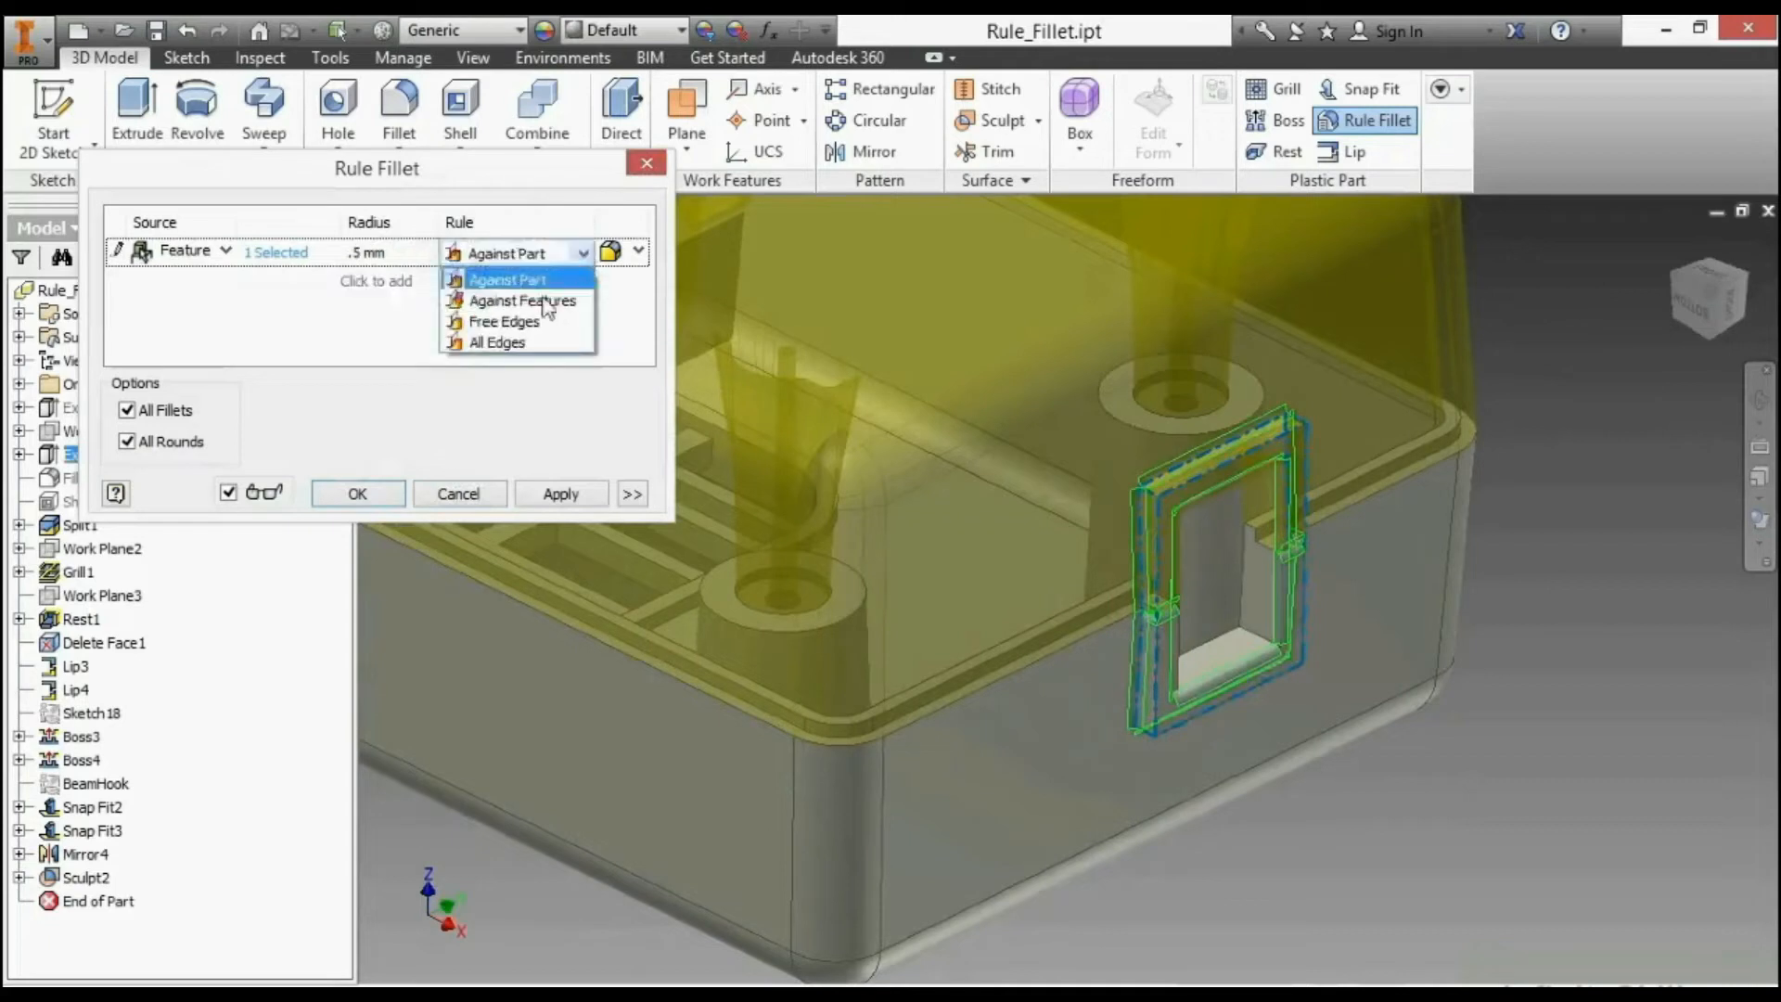
pyautogui.click(520, 322)
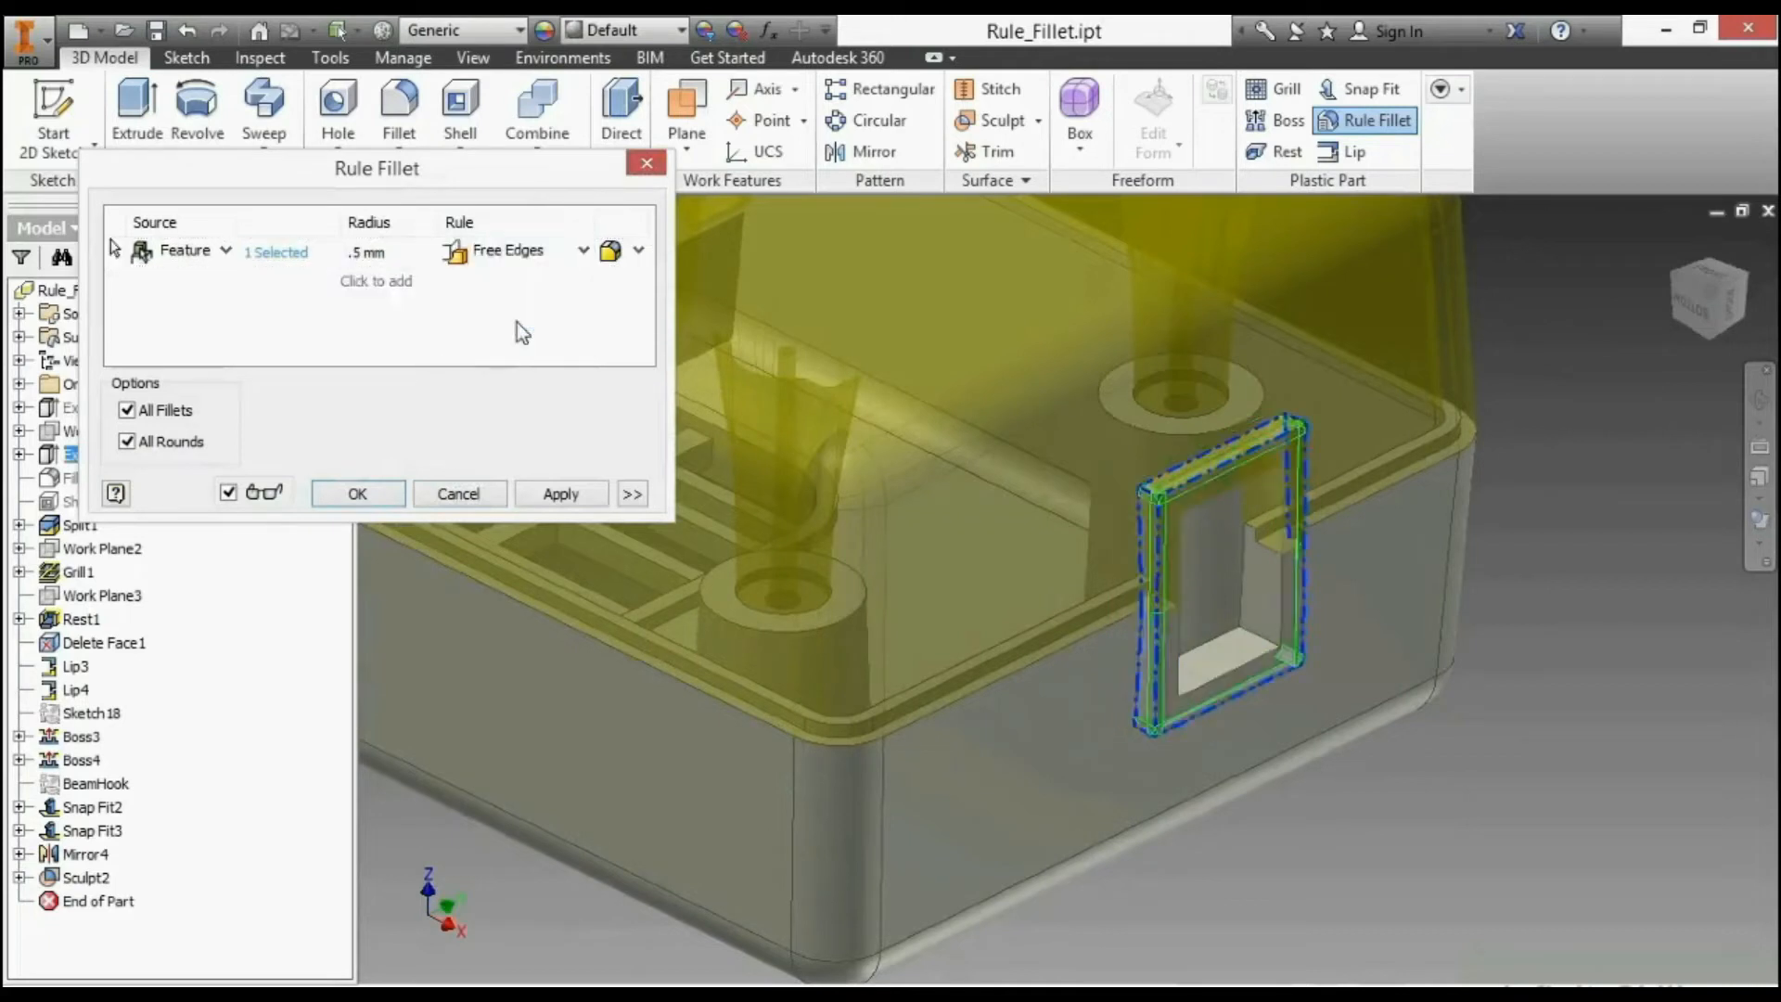
pyautogui.click(538, 497)
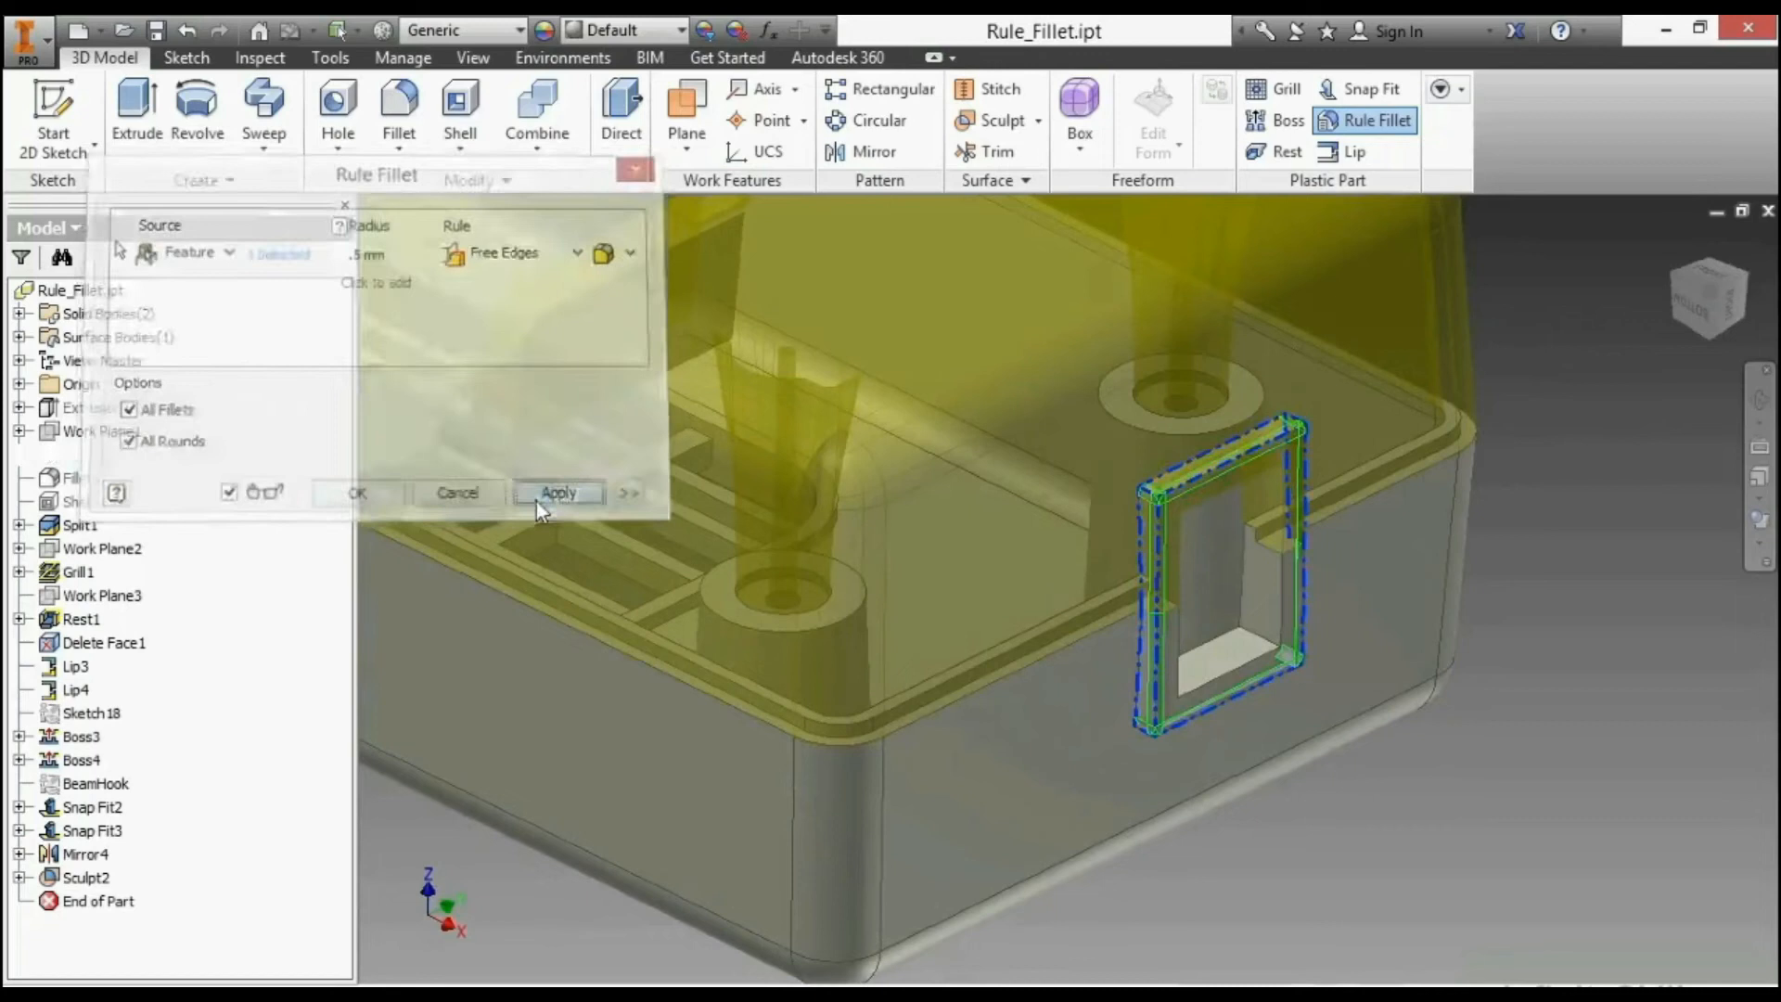
# - Try to create a 0.5 mm rule fillet on the shell feature inside the end-wall opening, using the Free Edges rule
pyautogui.keyDown('shift'); pyautogui.moveTo(1180, 833); pyautogui.dragTo(1204, 885, button='middle'); pyautogui.keyUp('shift')
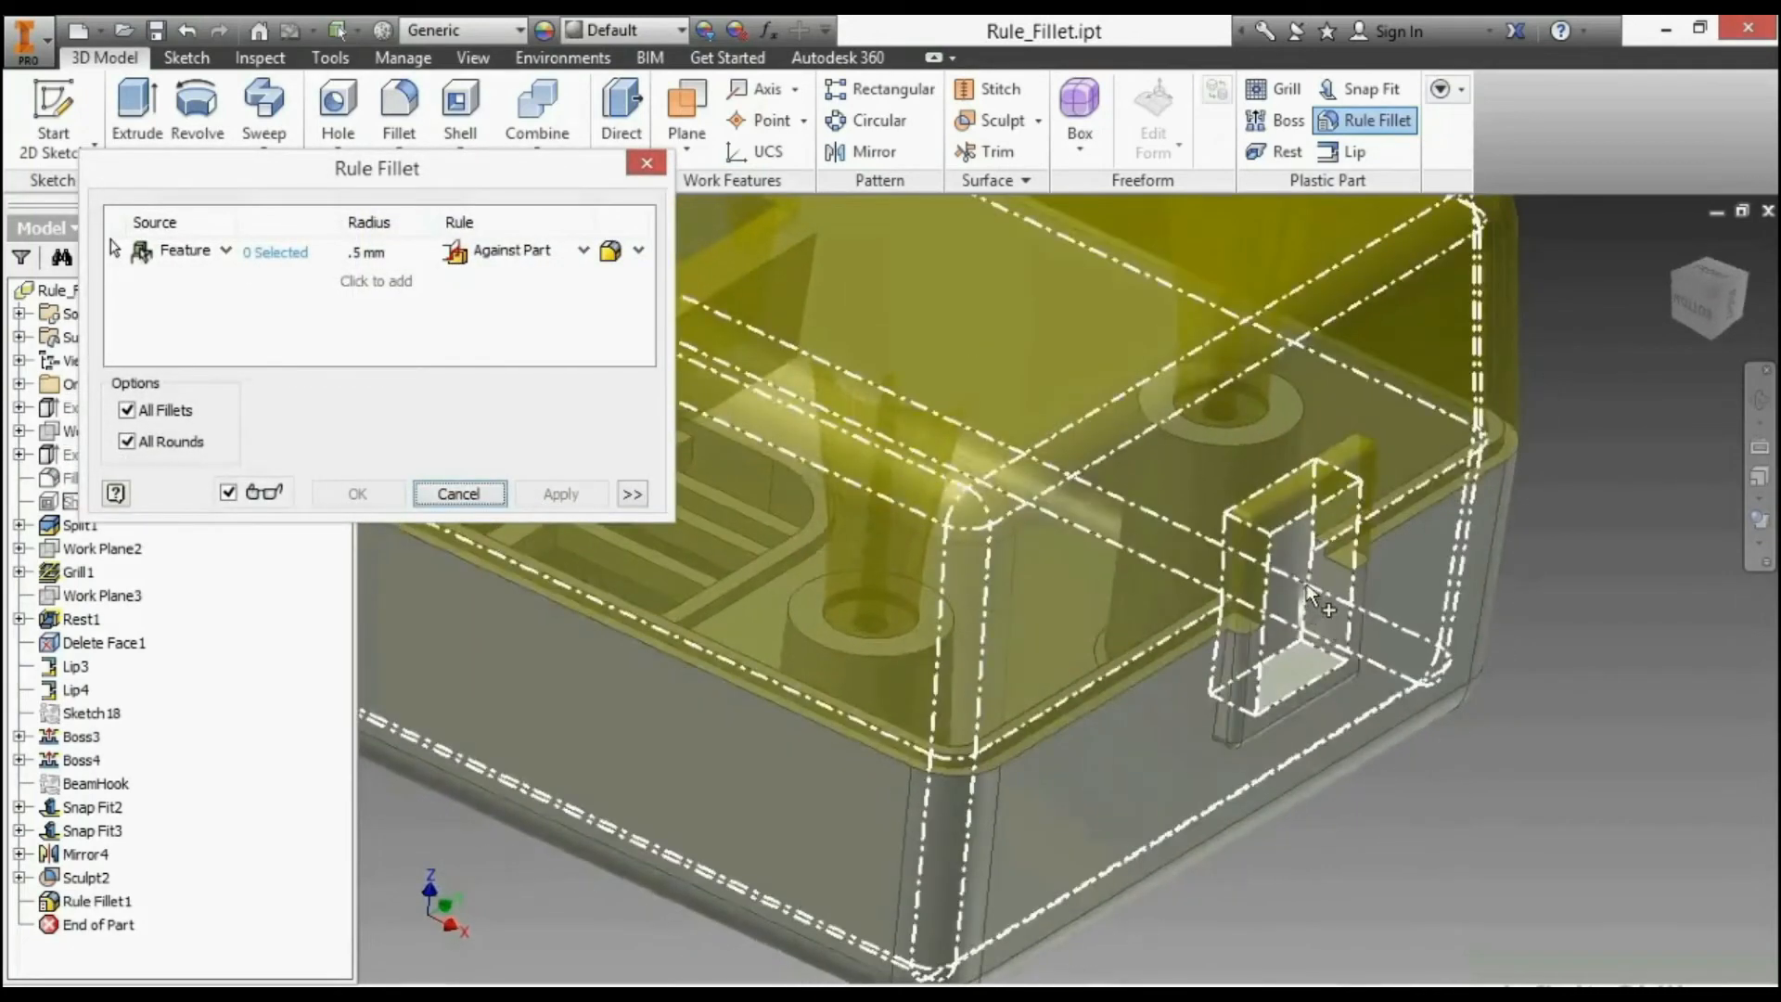
pyautogui.click(1312, 598)
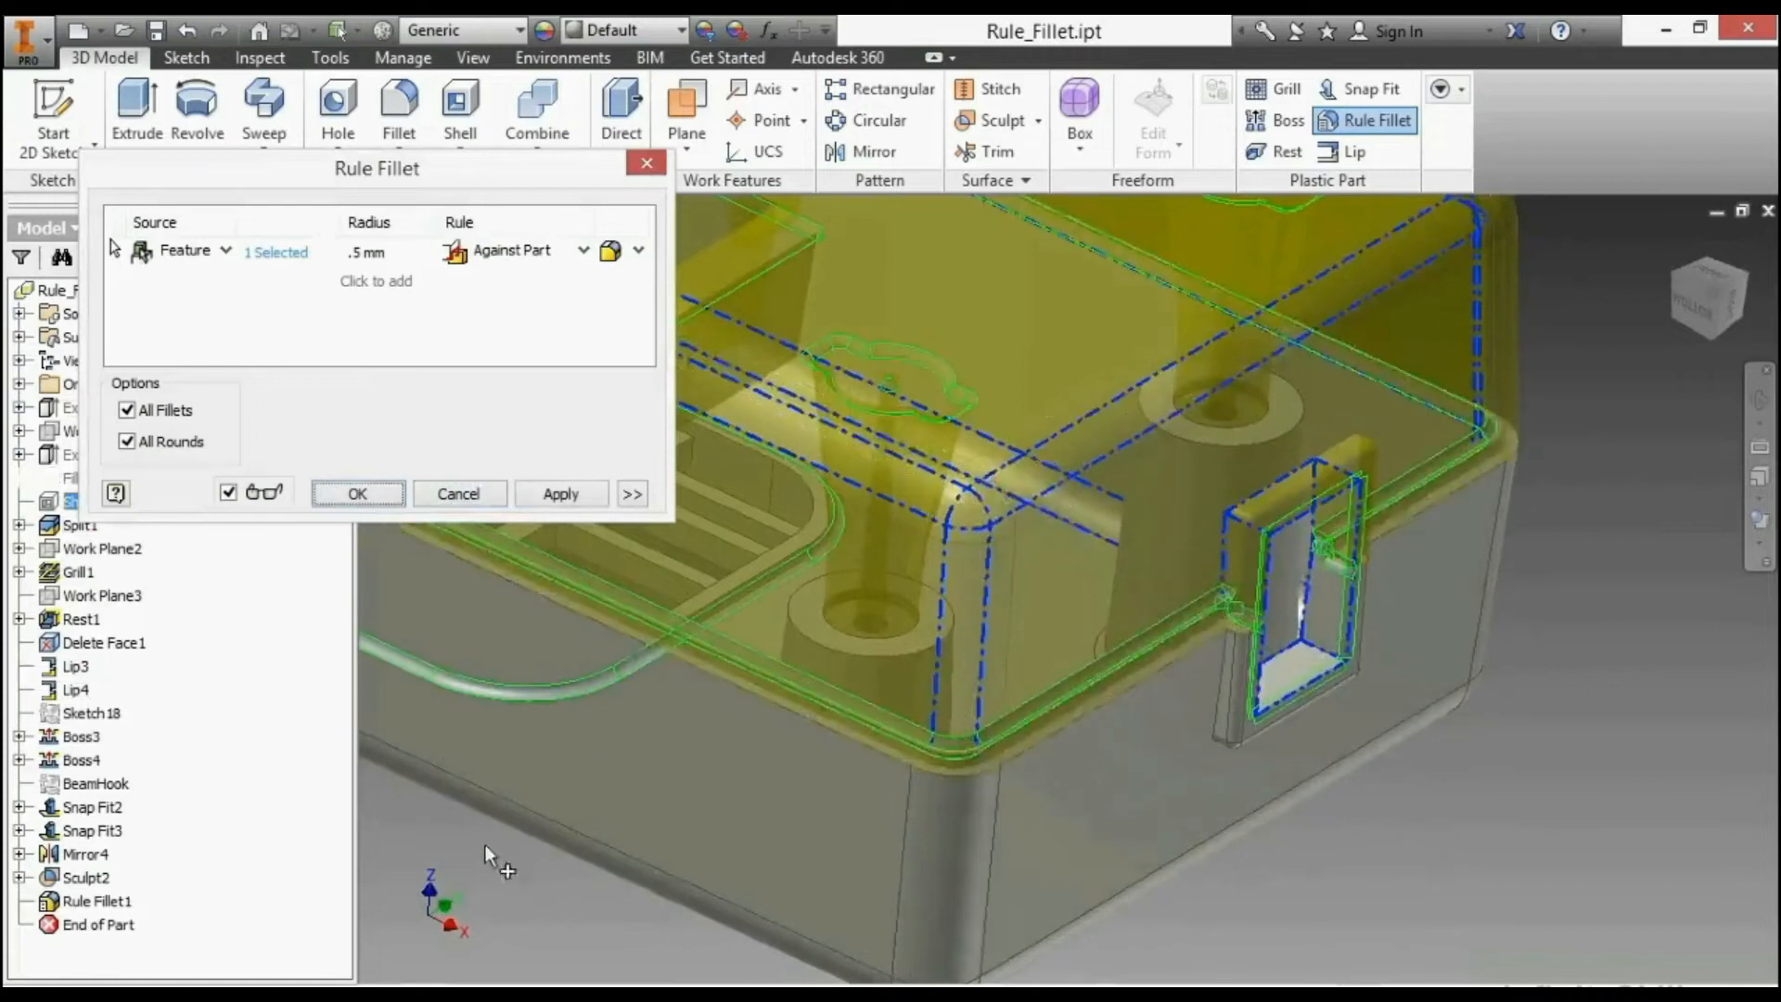
pyautogui.click(532, 254)
pyautogui.click(501, 321)
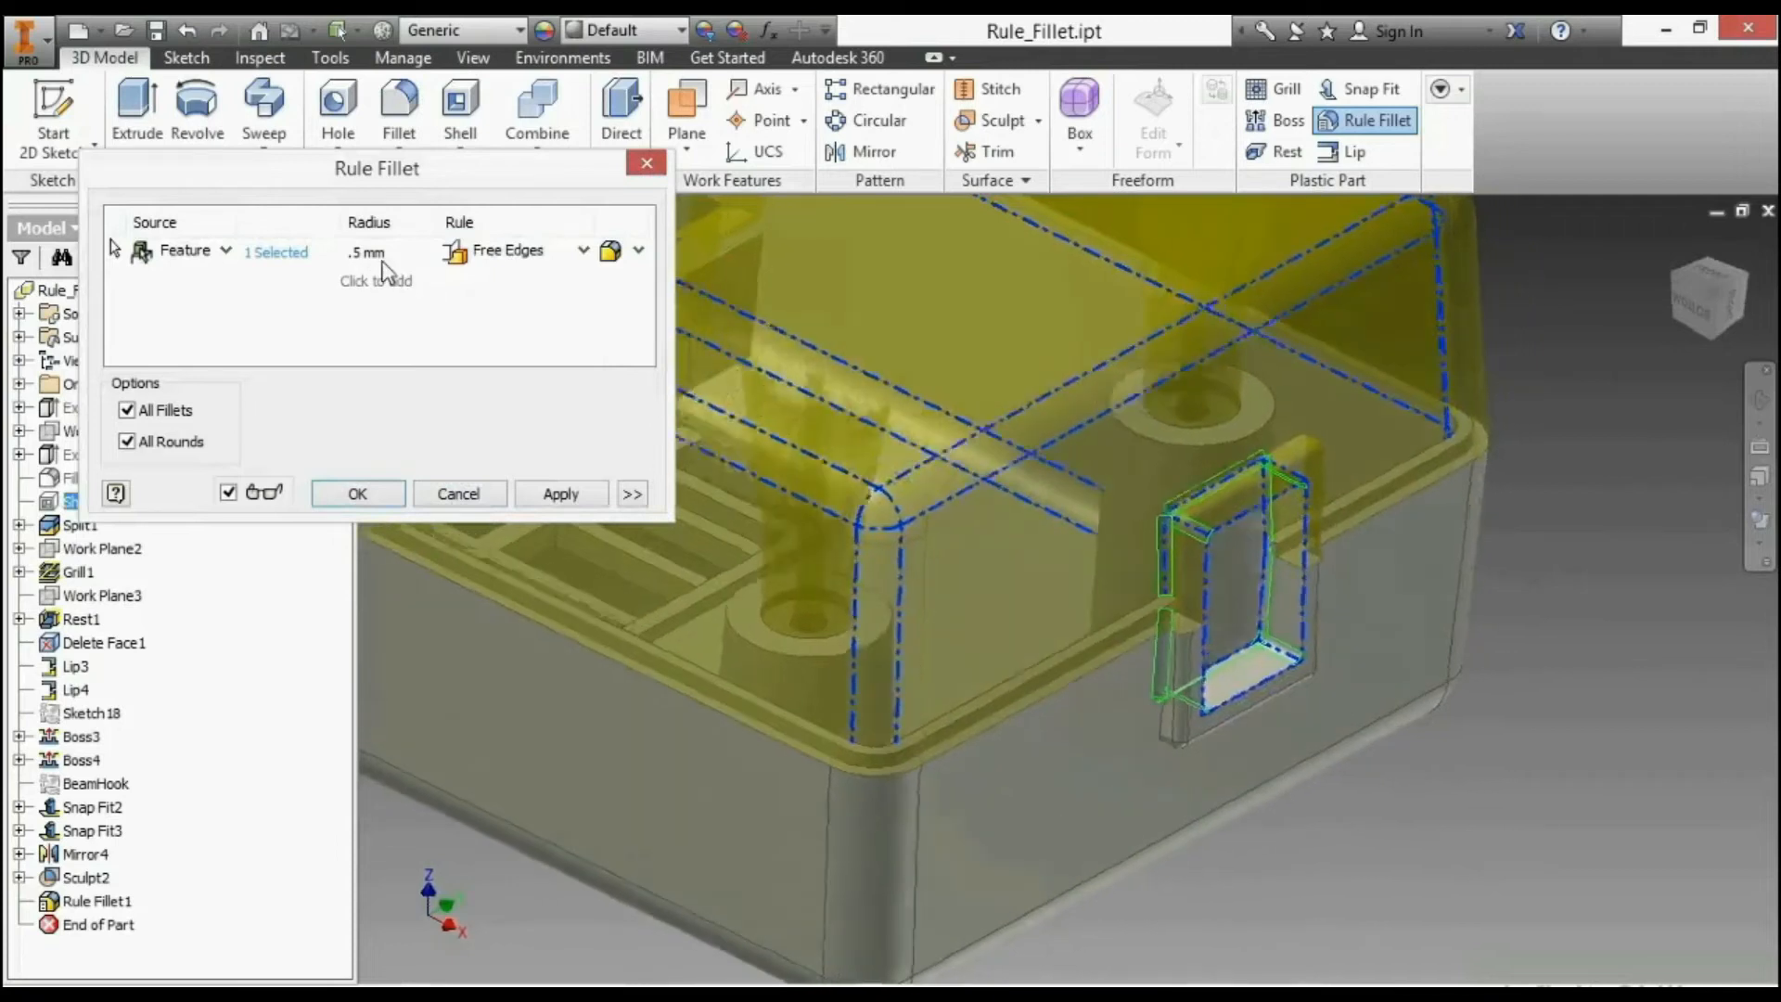
pyautogui.click(567, 494)
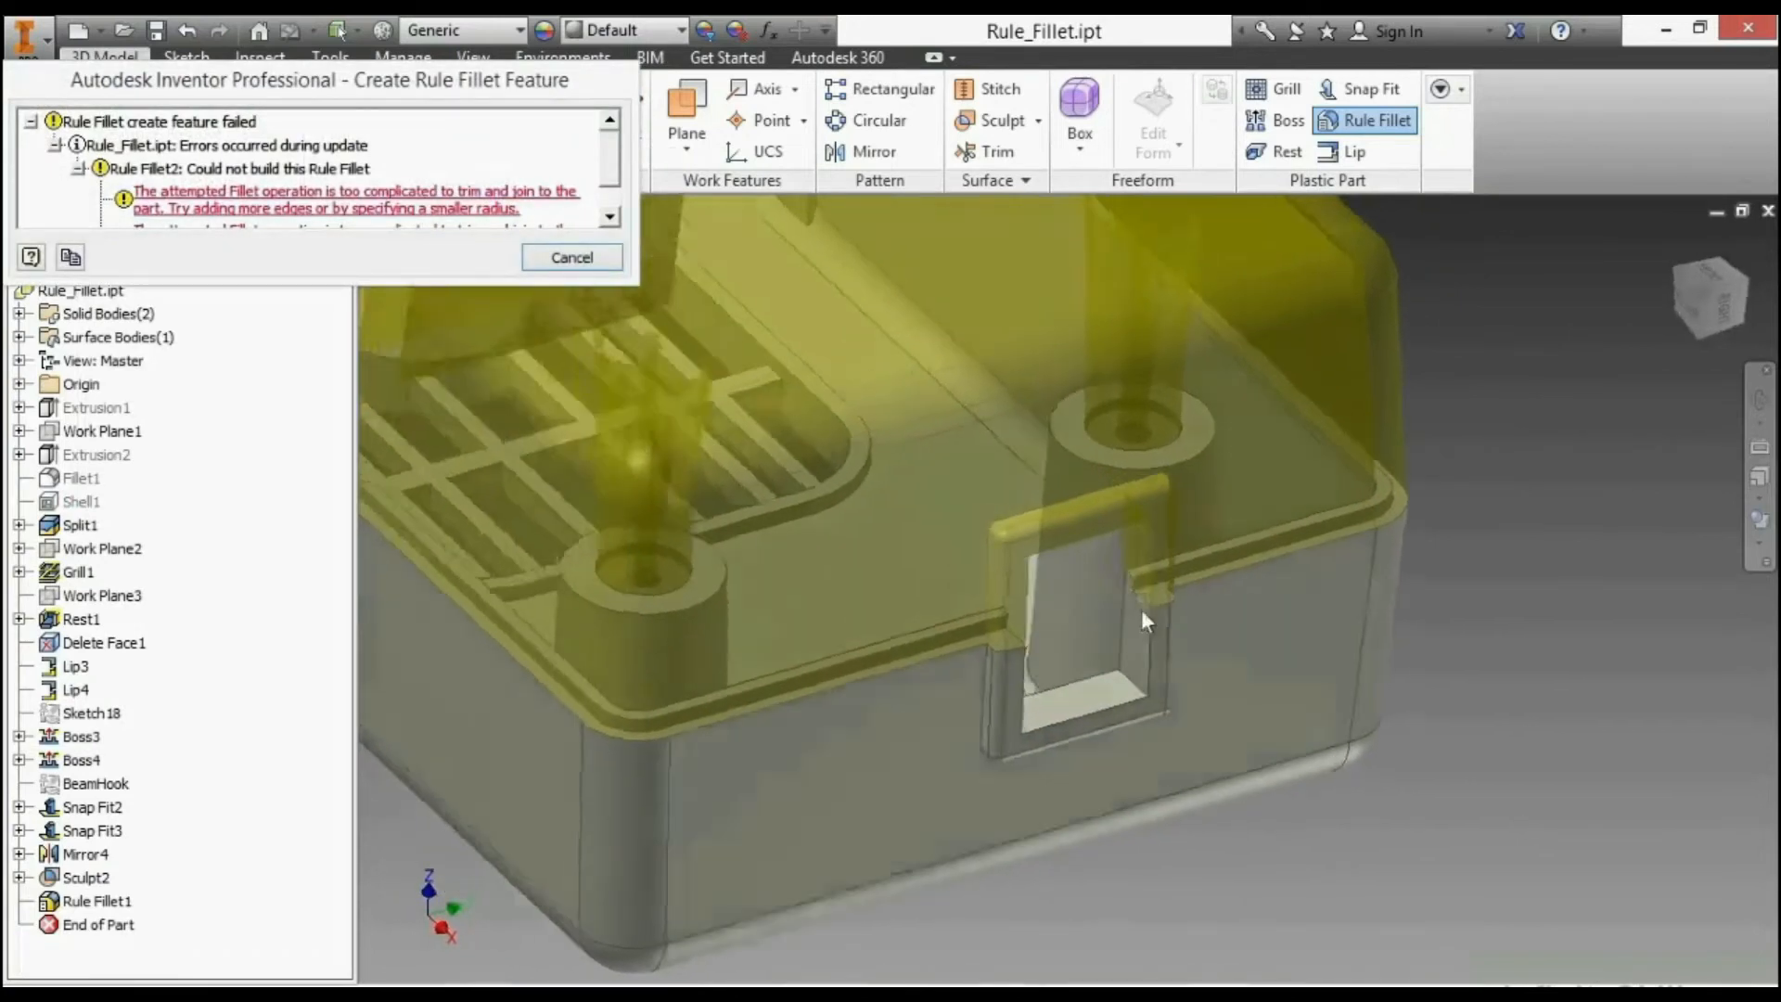
# - Cancel the attempted rule fillet on the shell feature
pyautogui.click(566, 268)
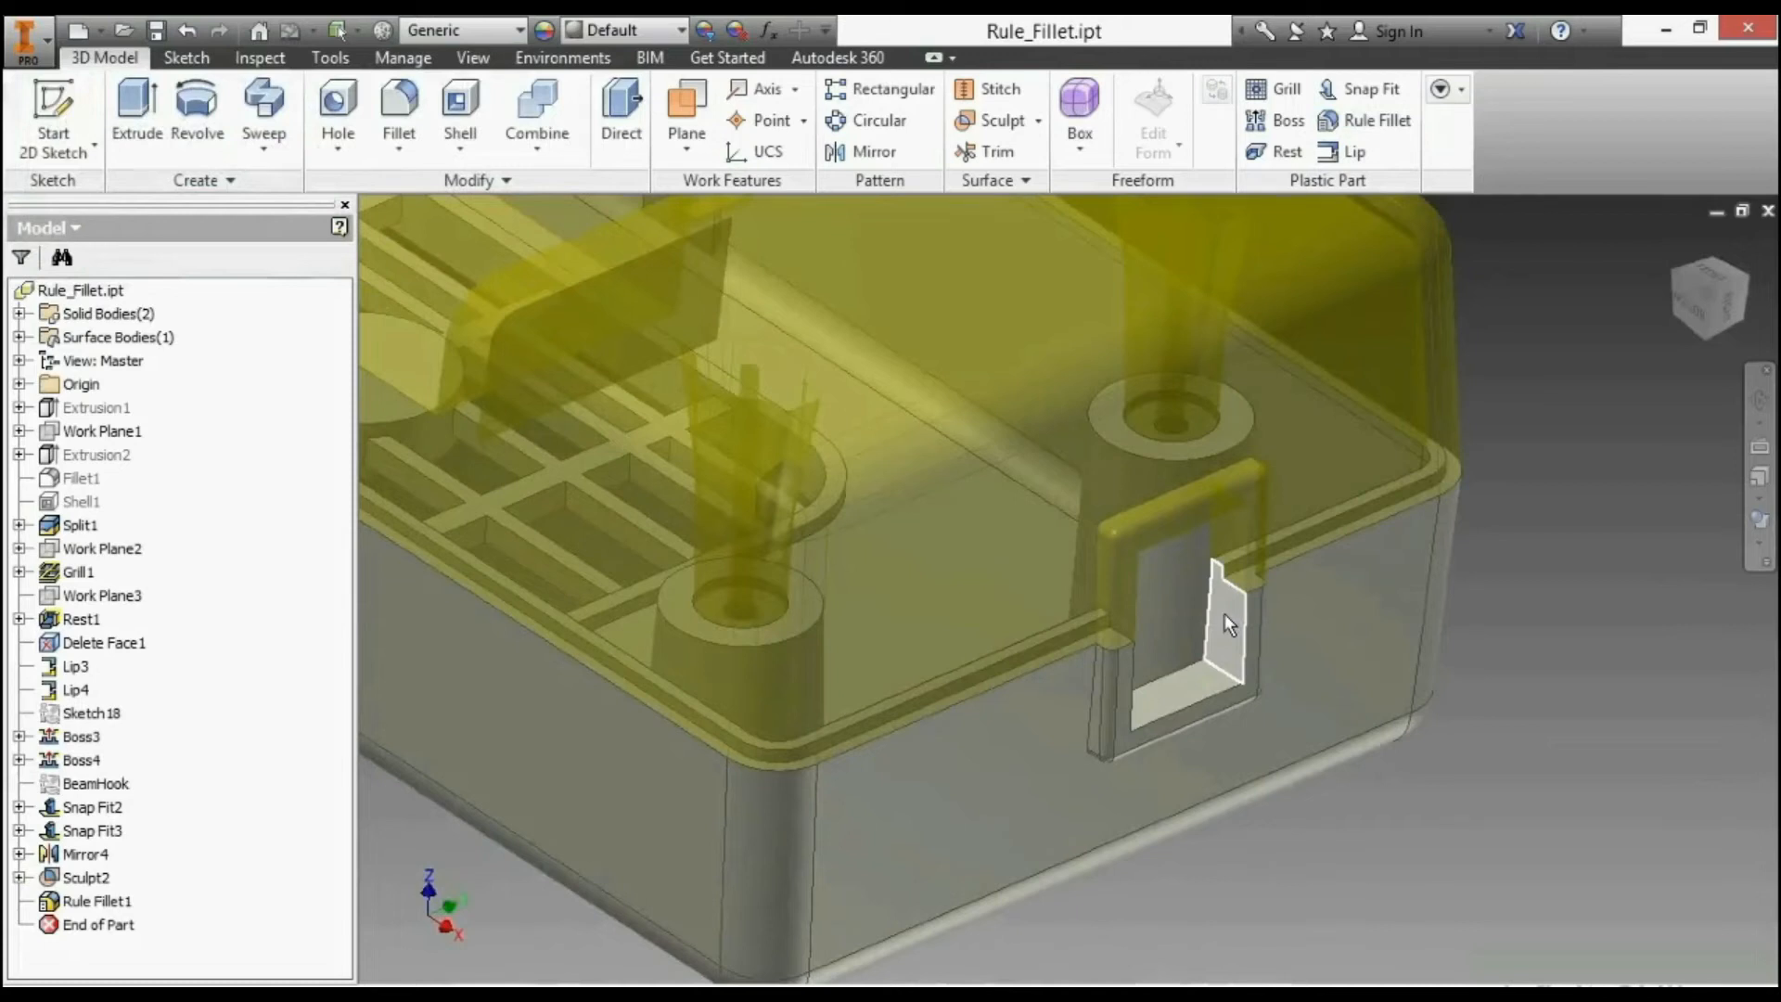
# - Start a new rule fillet with the ventilation grill in the enclosure's base as the source feature
pyautogui.scroll(5, 1223, 614)
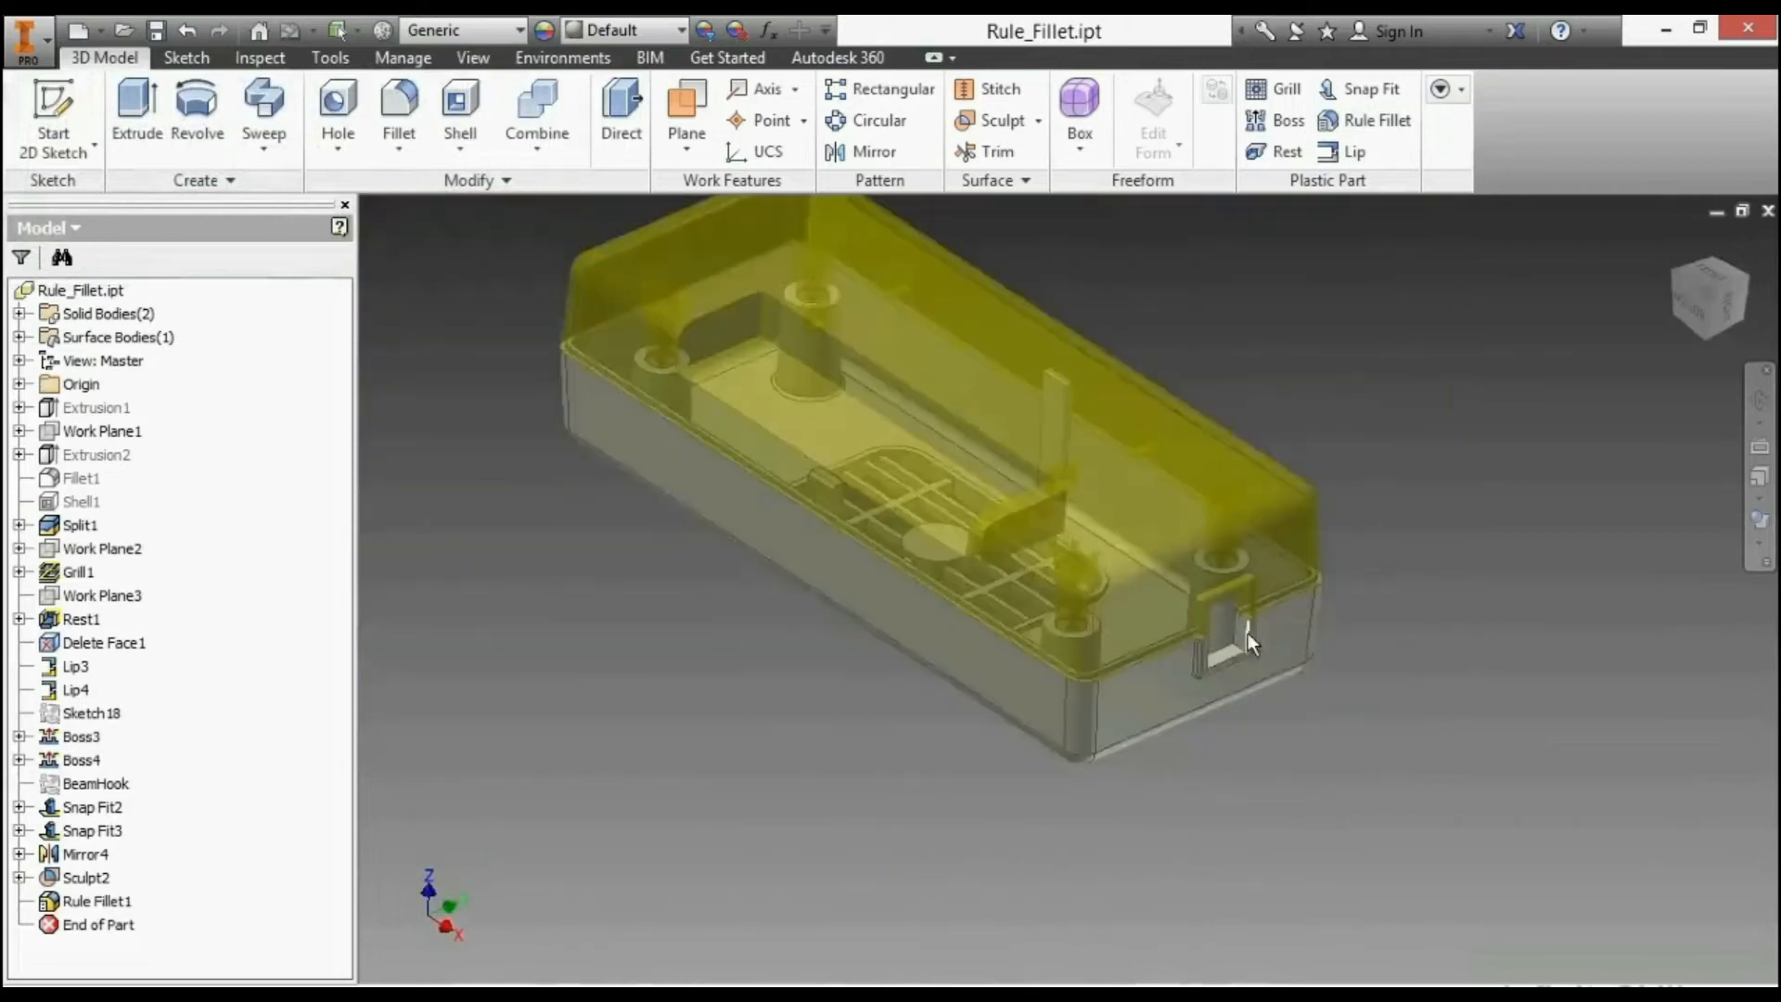
pyautogui.keyDown('shift'); pyautogui.moveTo(835, 673); pyautogui.dragTo(834, 674, button='middle'); pyautogui.keyUp('shift')
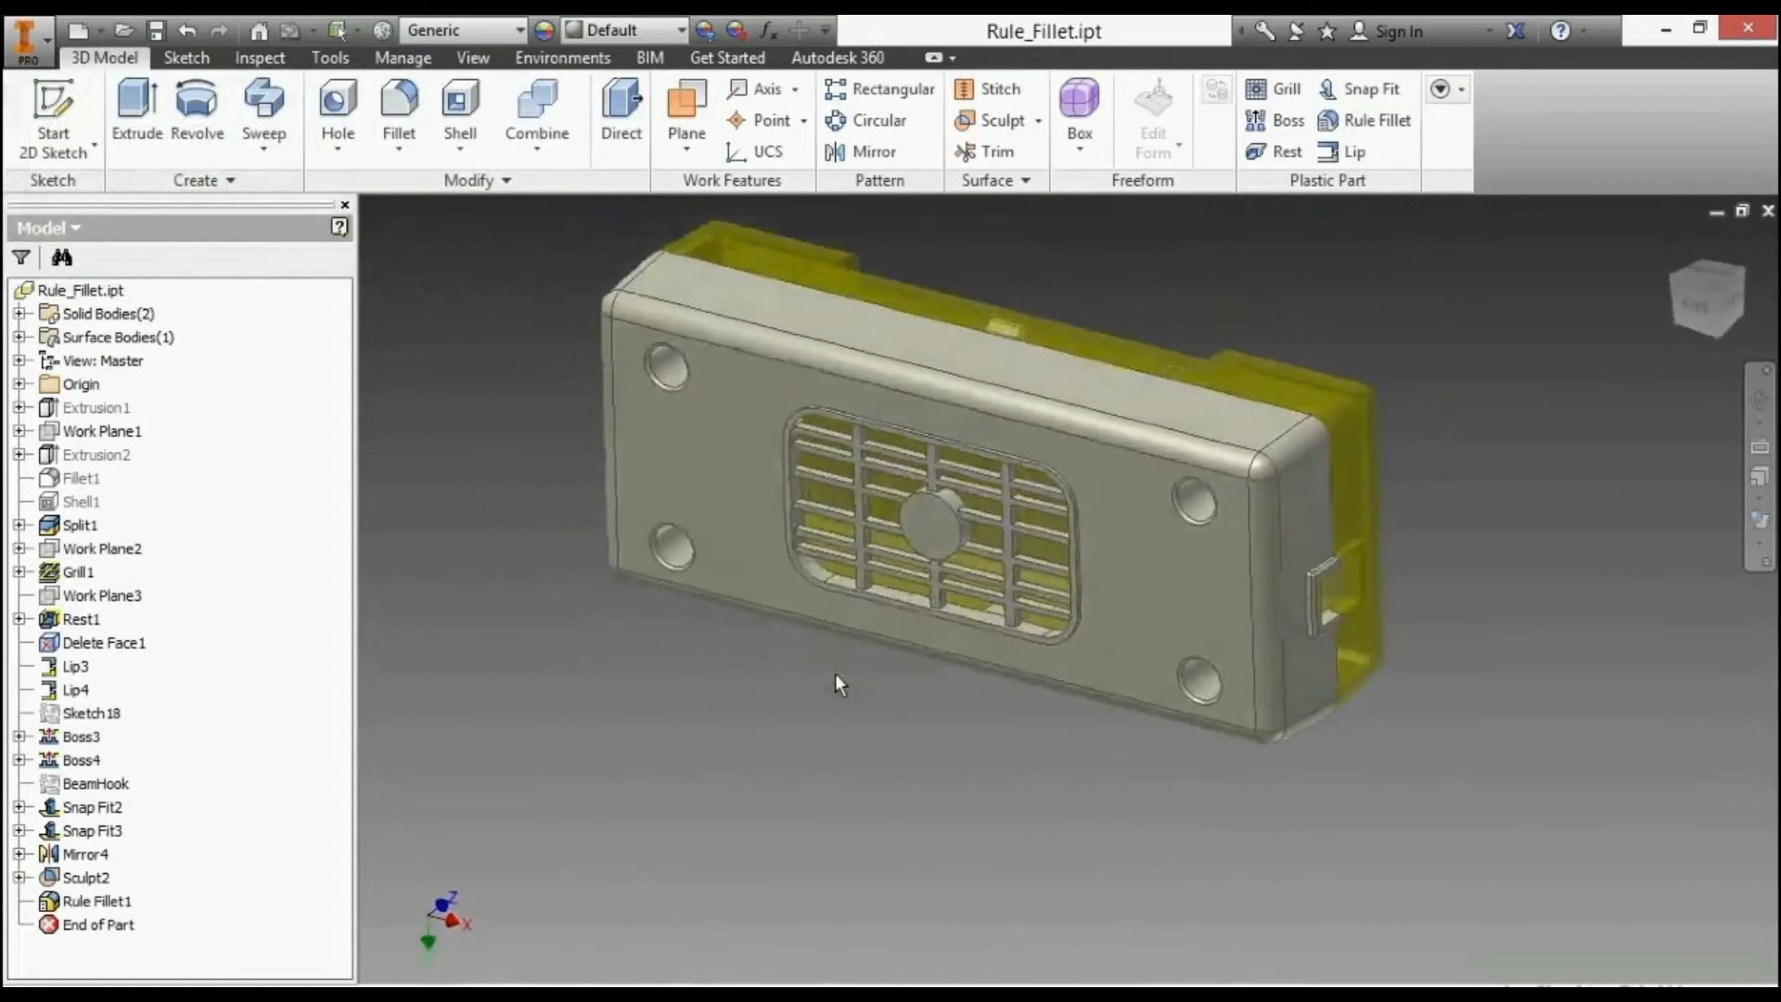
pyautogui.scroll(-5, 950, 448)
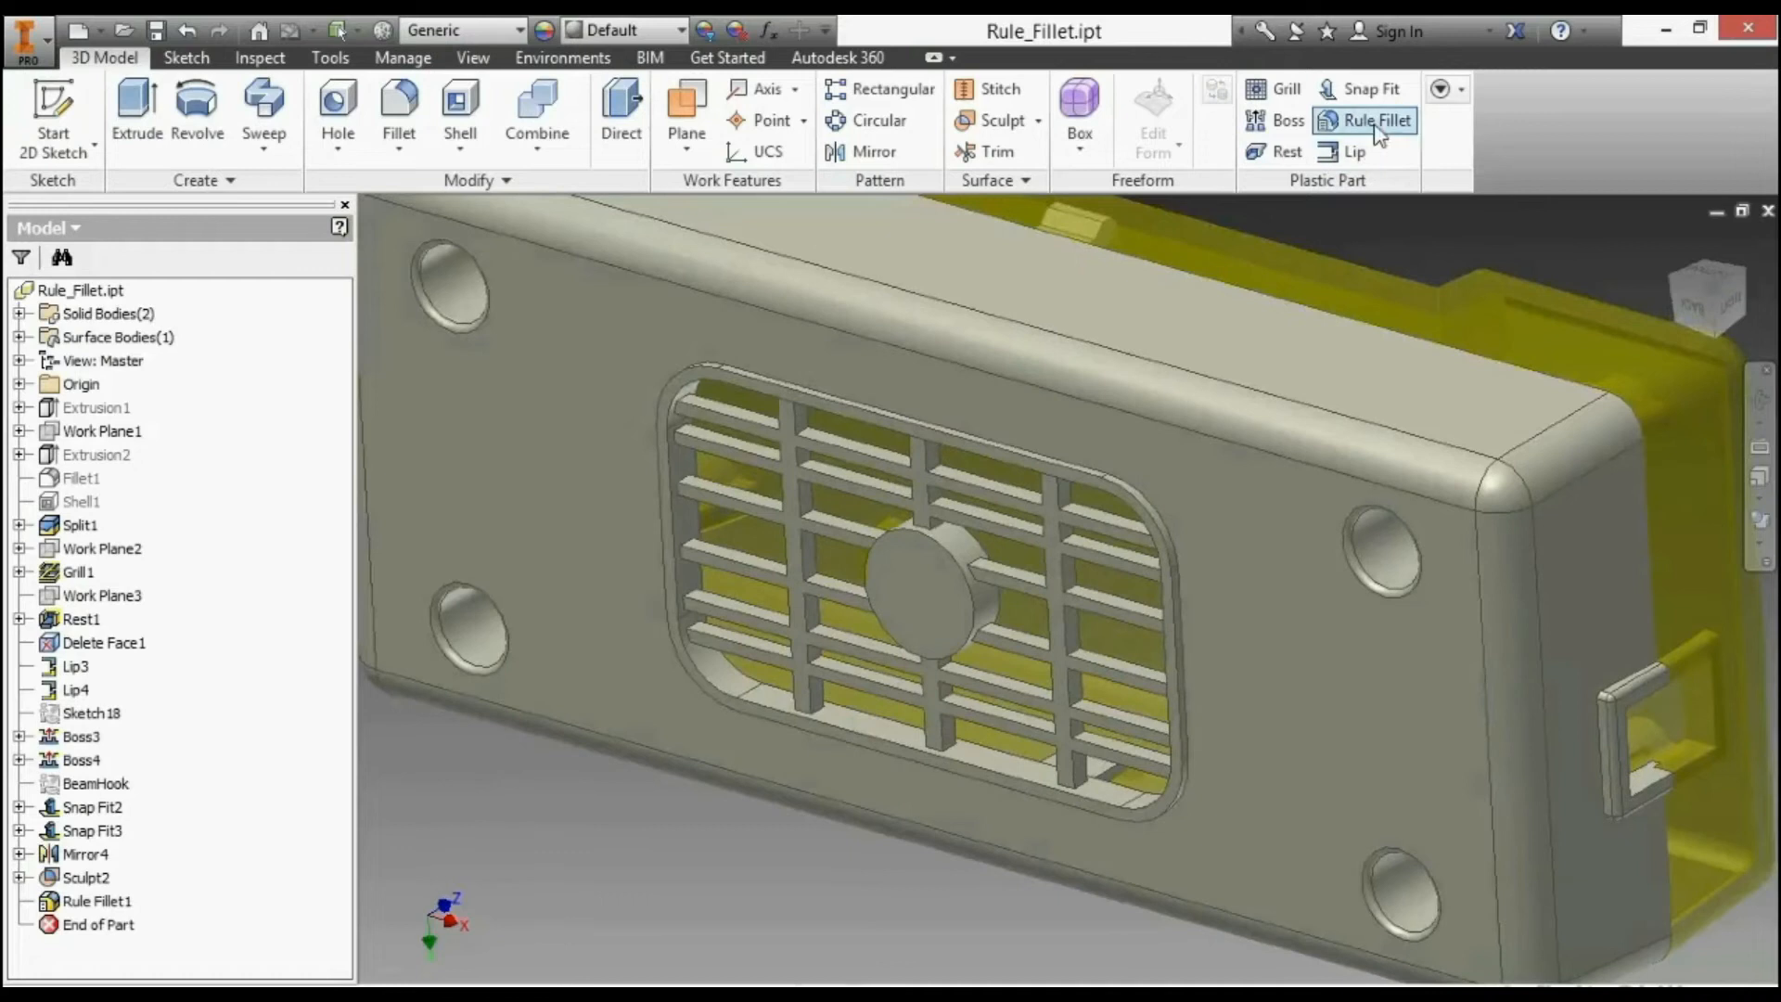
pyautogui.click(1377, 121)
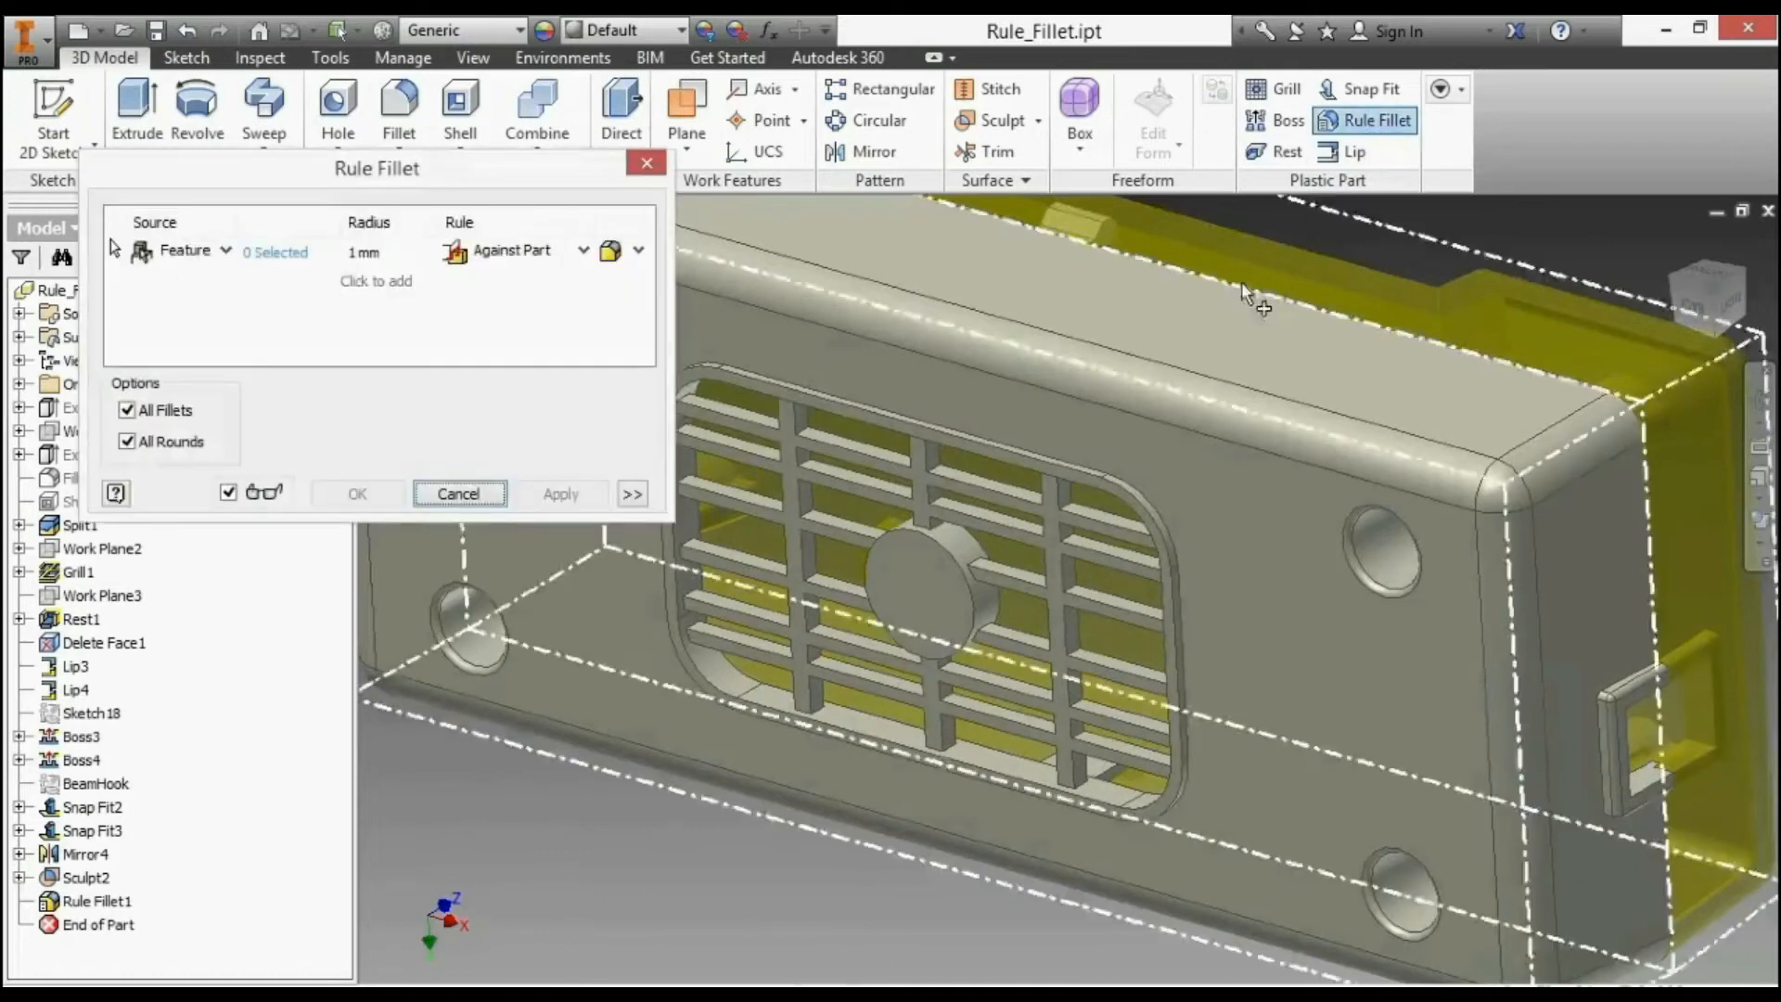
pyautogui.click(1016, 461)
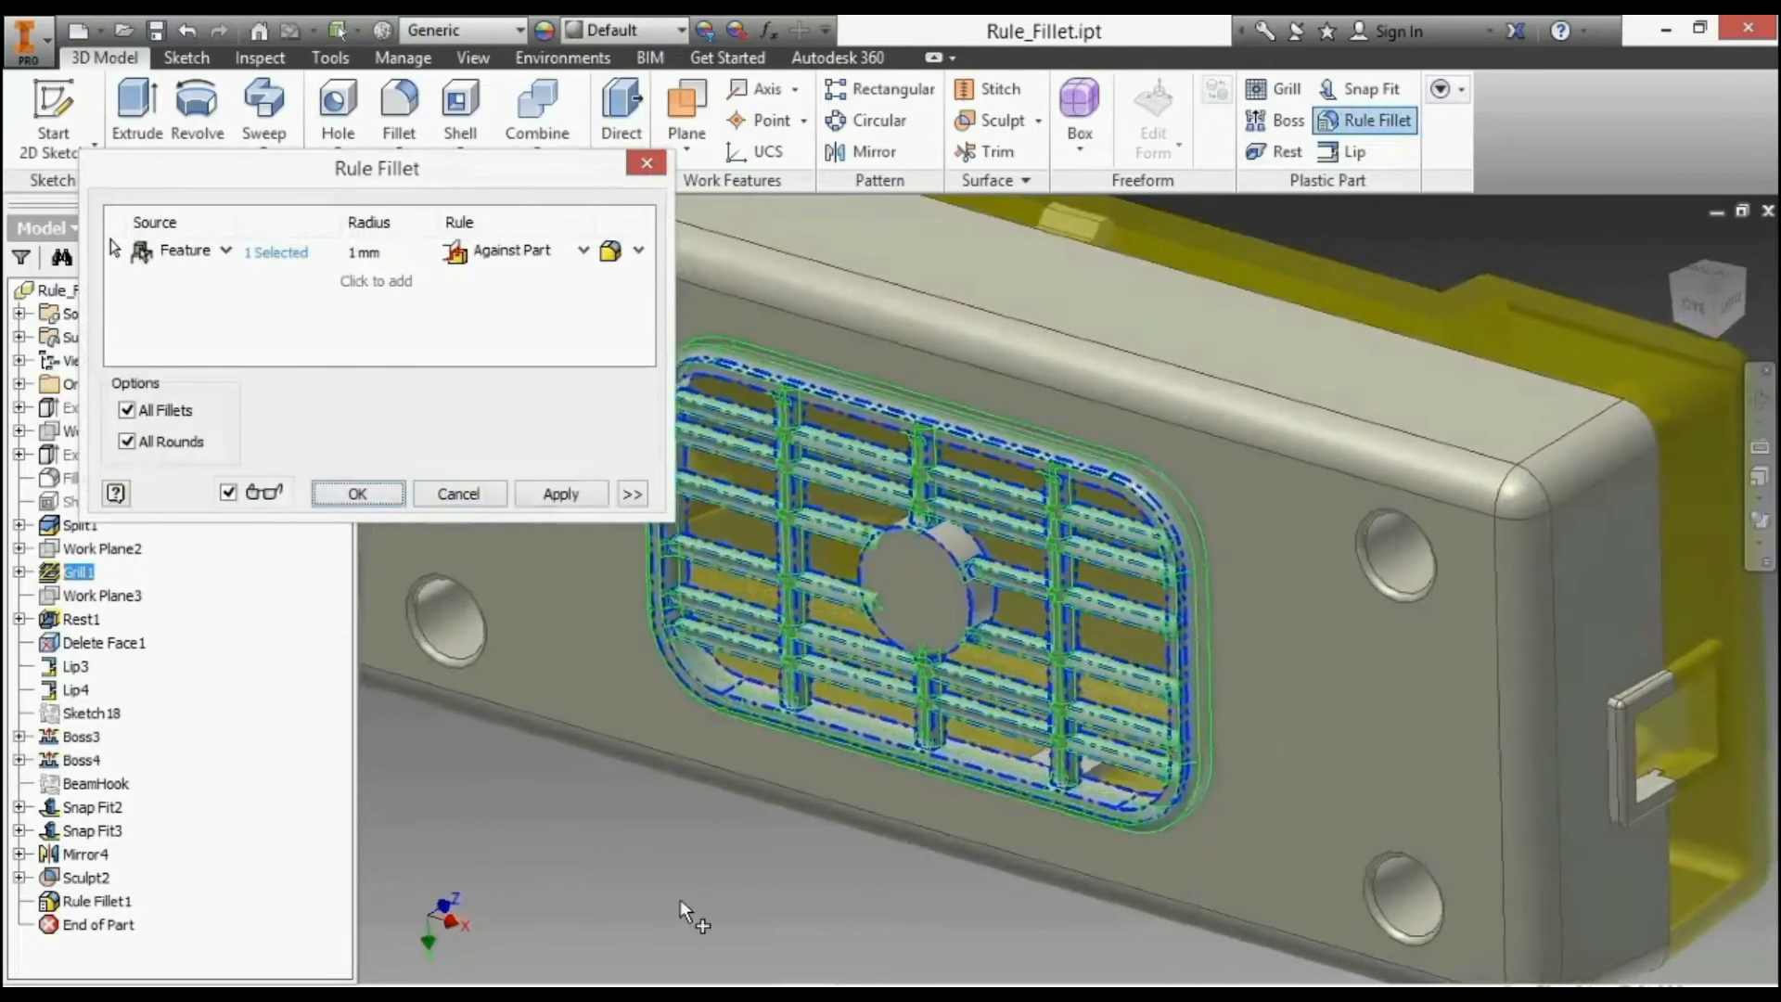
pyautogui.moveTo(682, 896); pyautogui.dragTo(858, 874, button='middle')
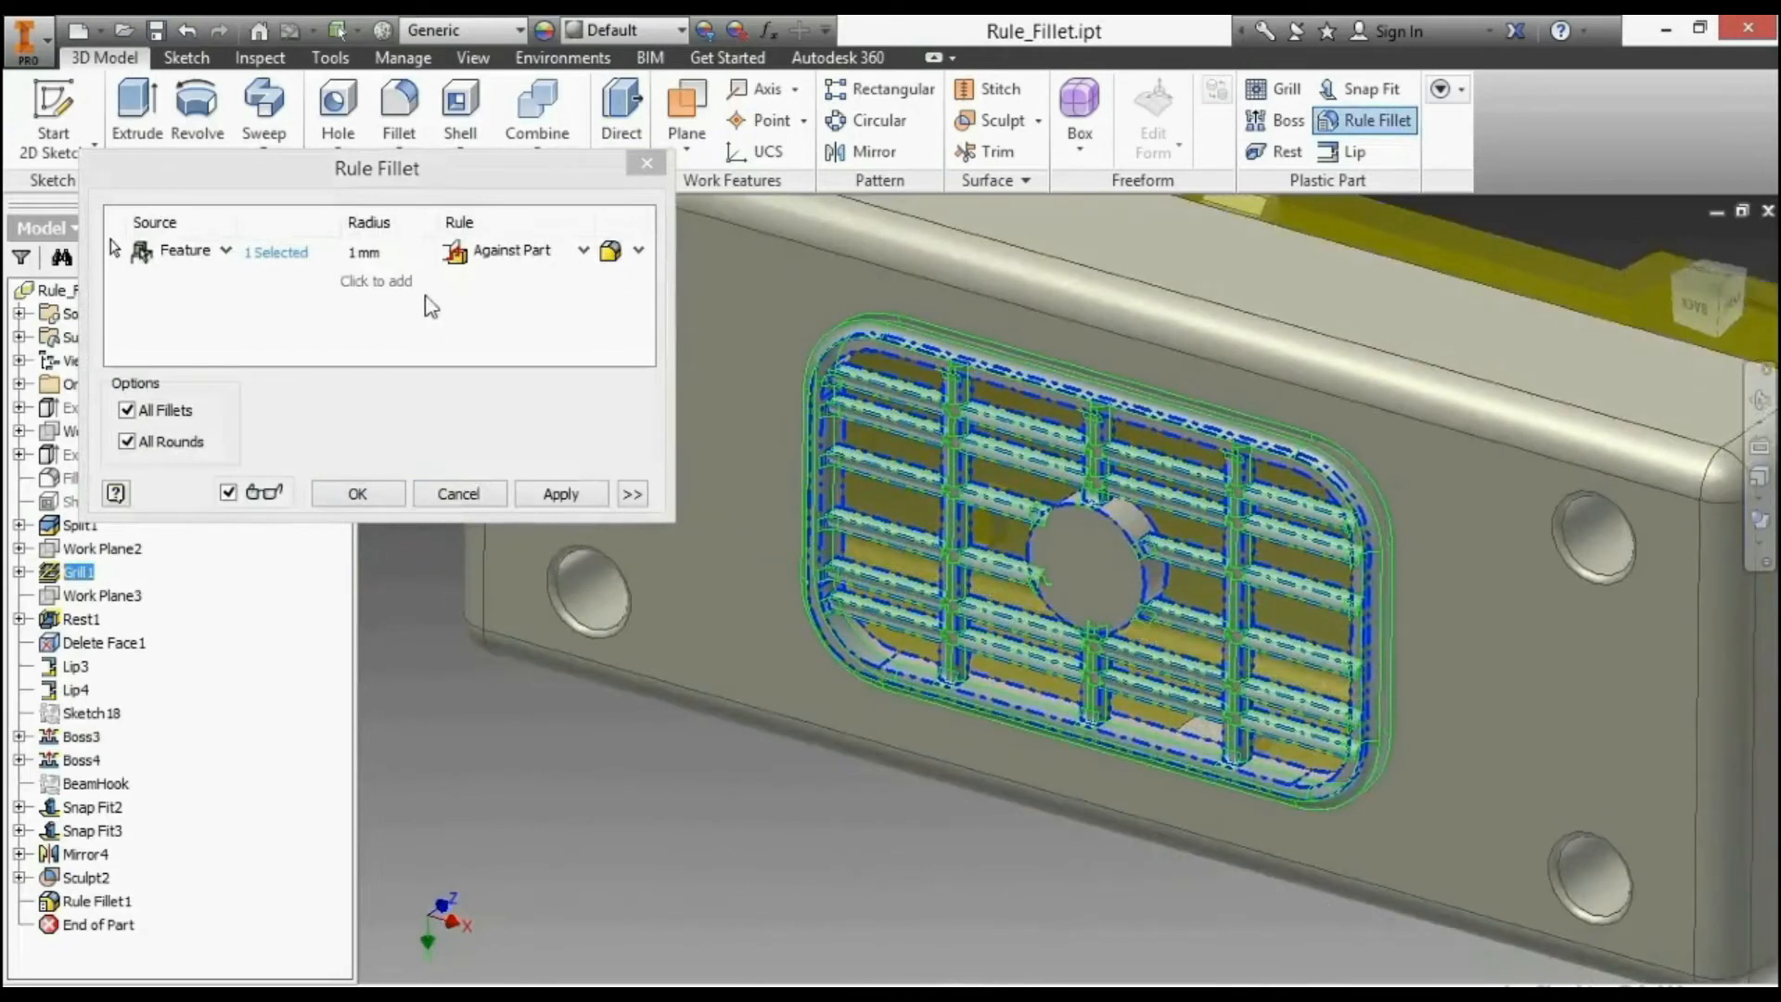
# - Try a 0.5 mm radius on the grill, previewing the fillet with the Against Part and Free Edges rules
pyautogui.click(372, 252)
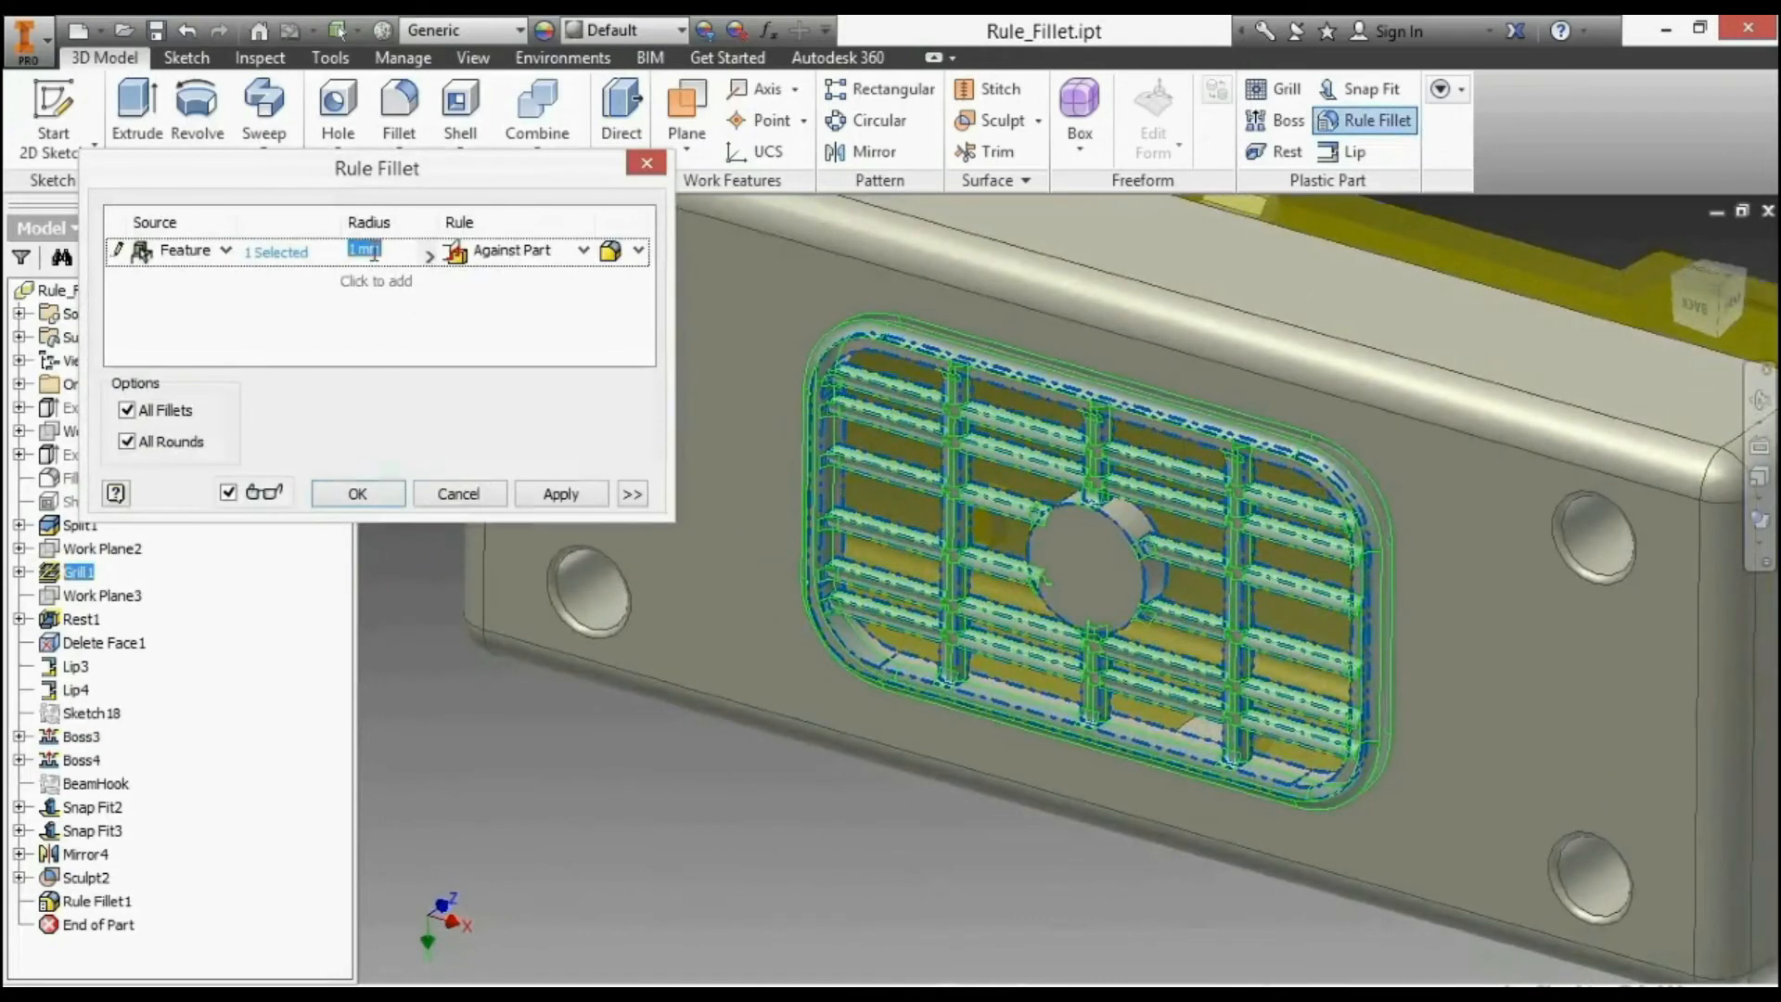
pyautogui.write('.5')
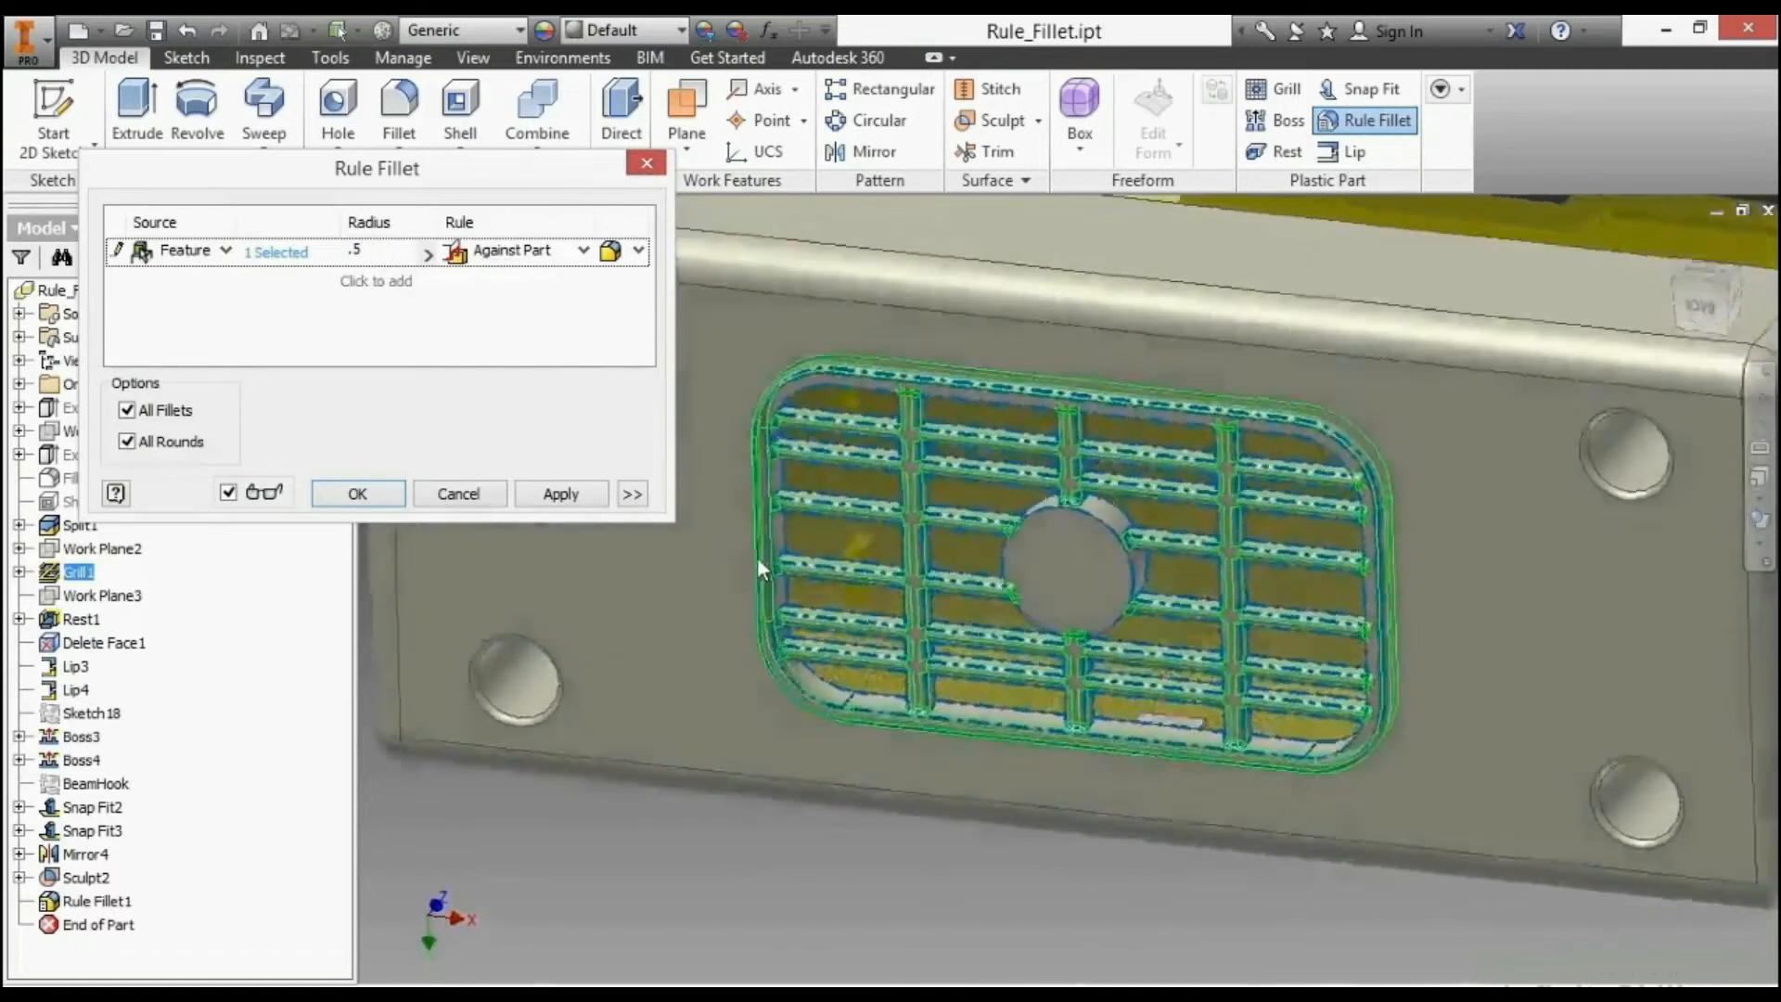
pyautogui.scroll(-5, 740, 636)
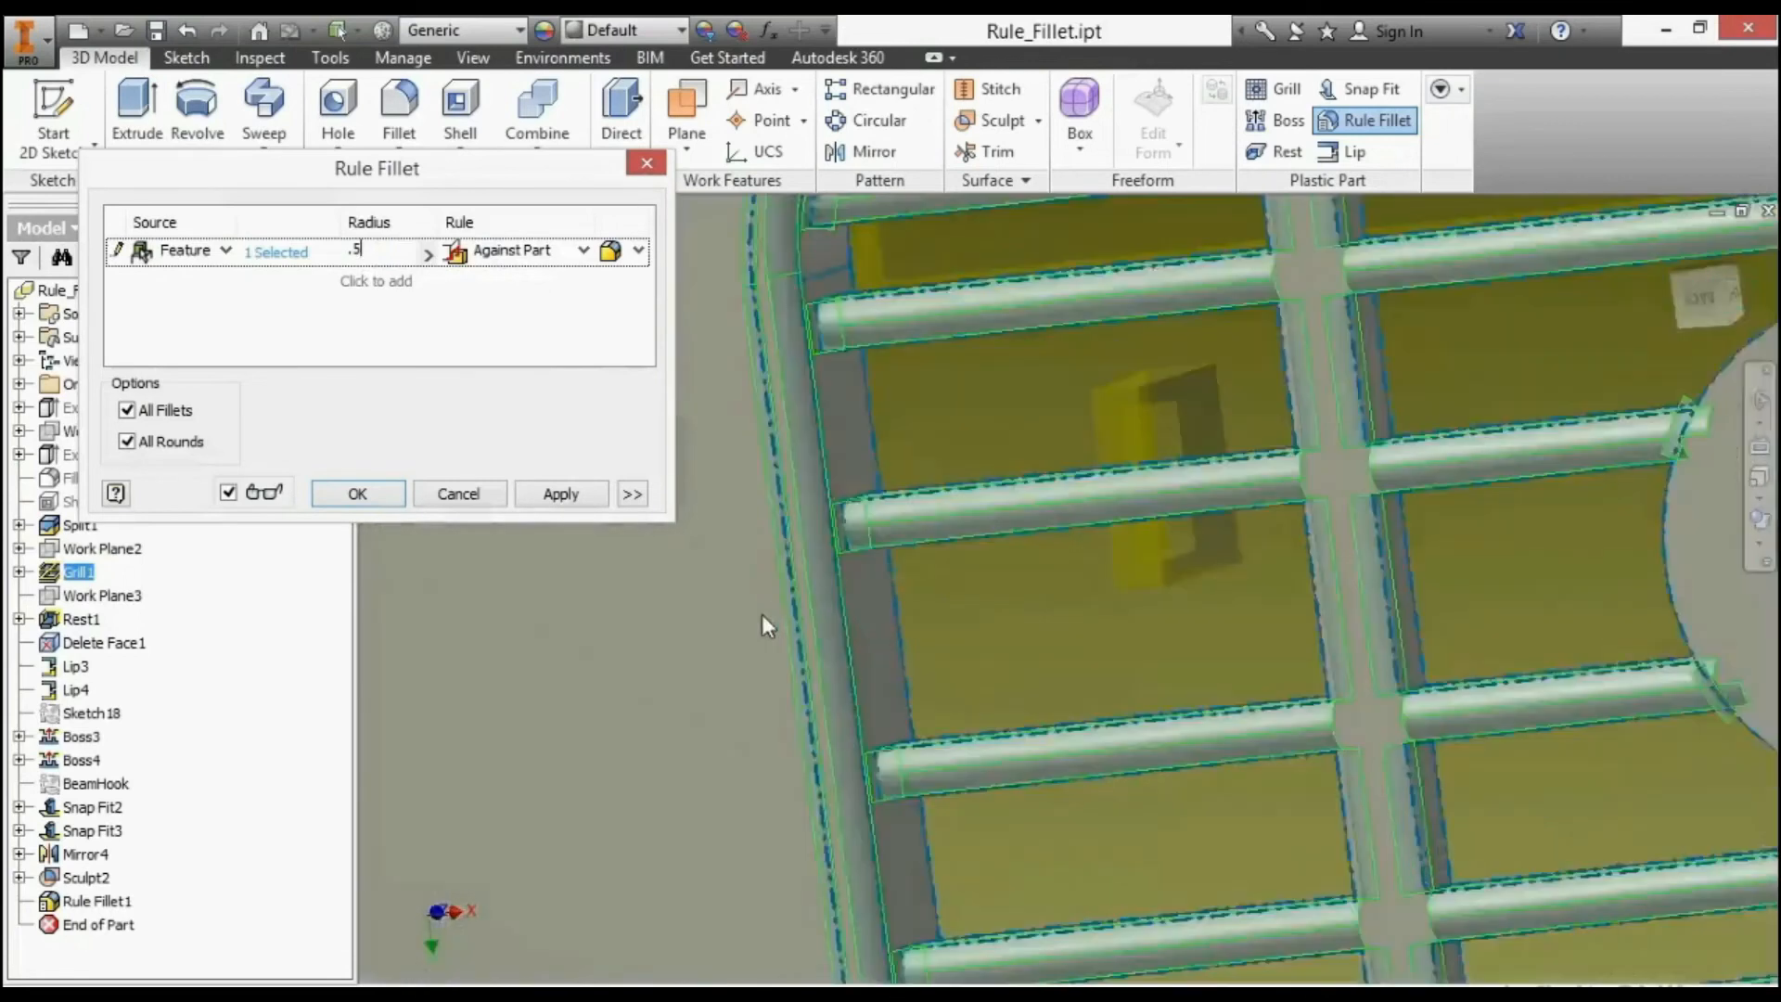
pyautogui.scroll(5, 835, 470)
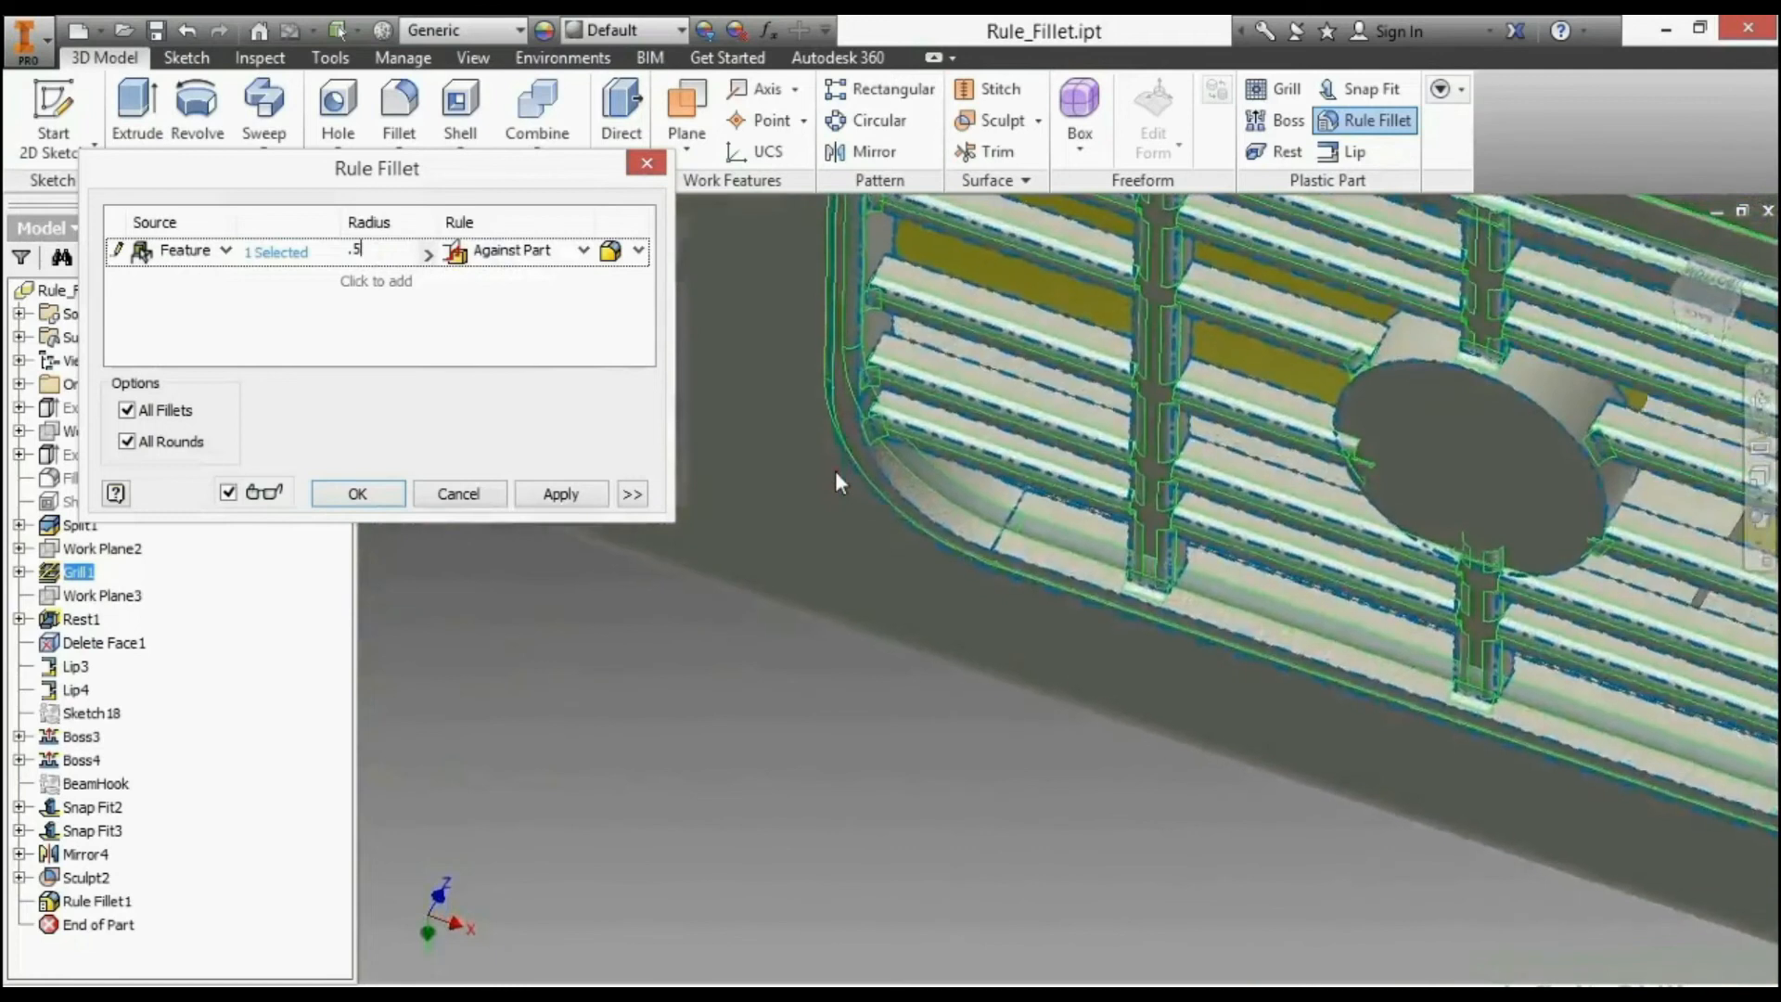
pyautogui.click(581, 252)
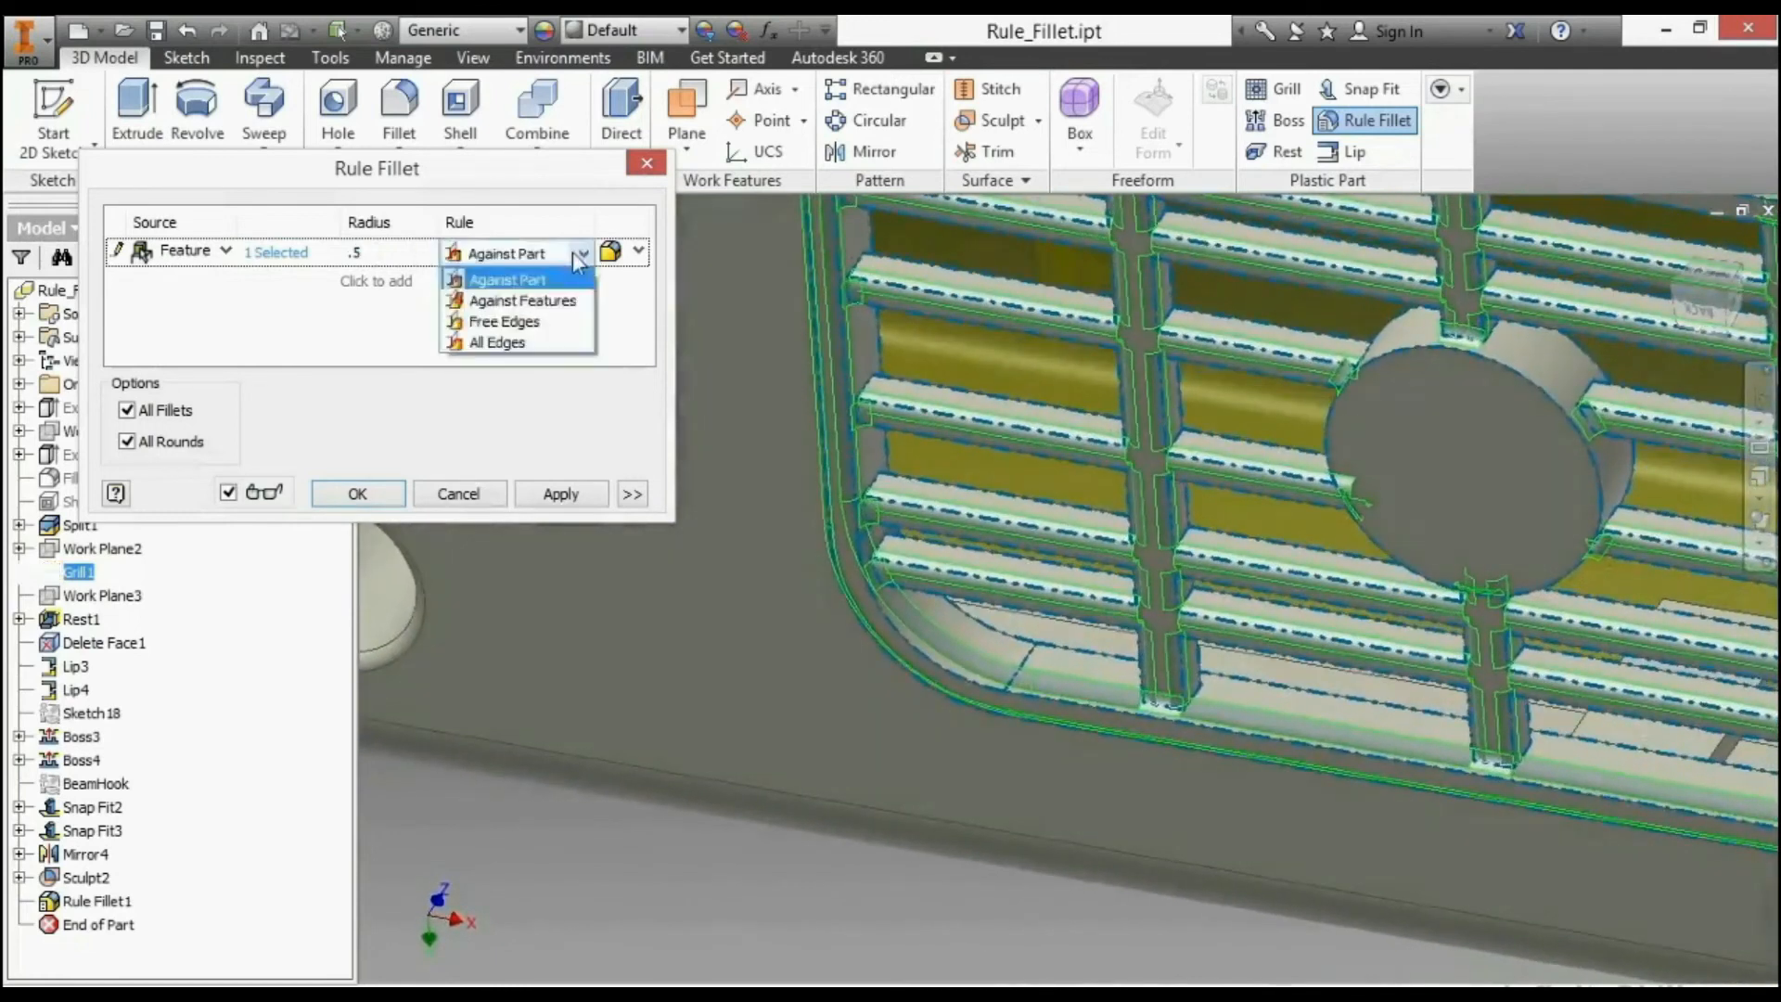
pyautogui.click(504, 322)
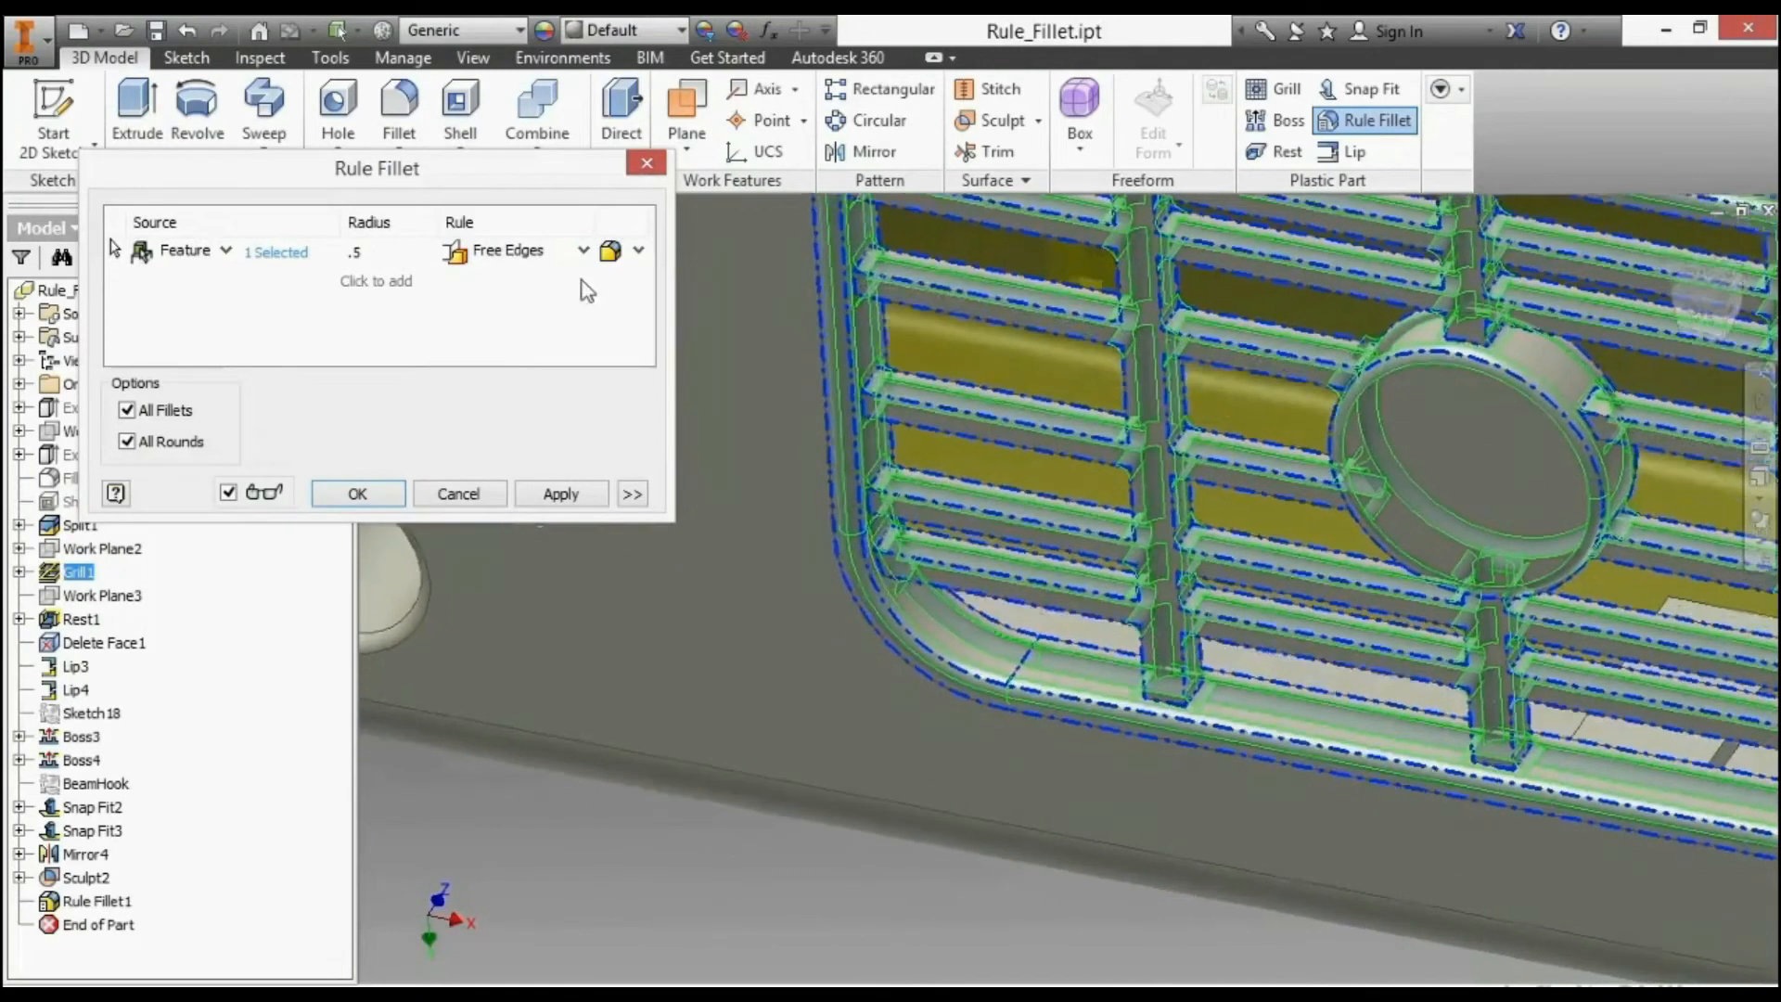
# - Create the grill's rule fillet with the All Edges rule and a 0.25 mm radius
pyautogui.click(582, 252)
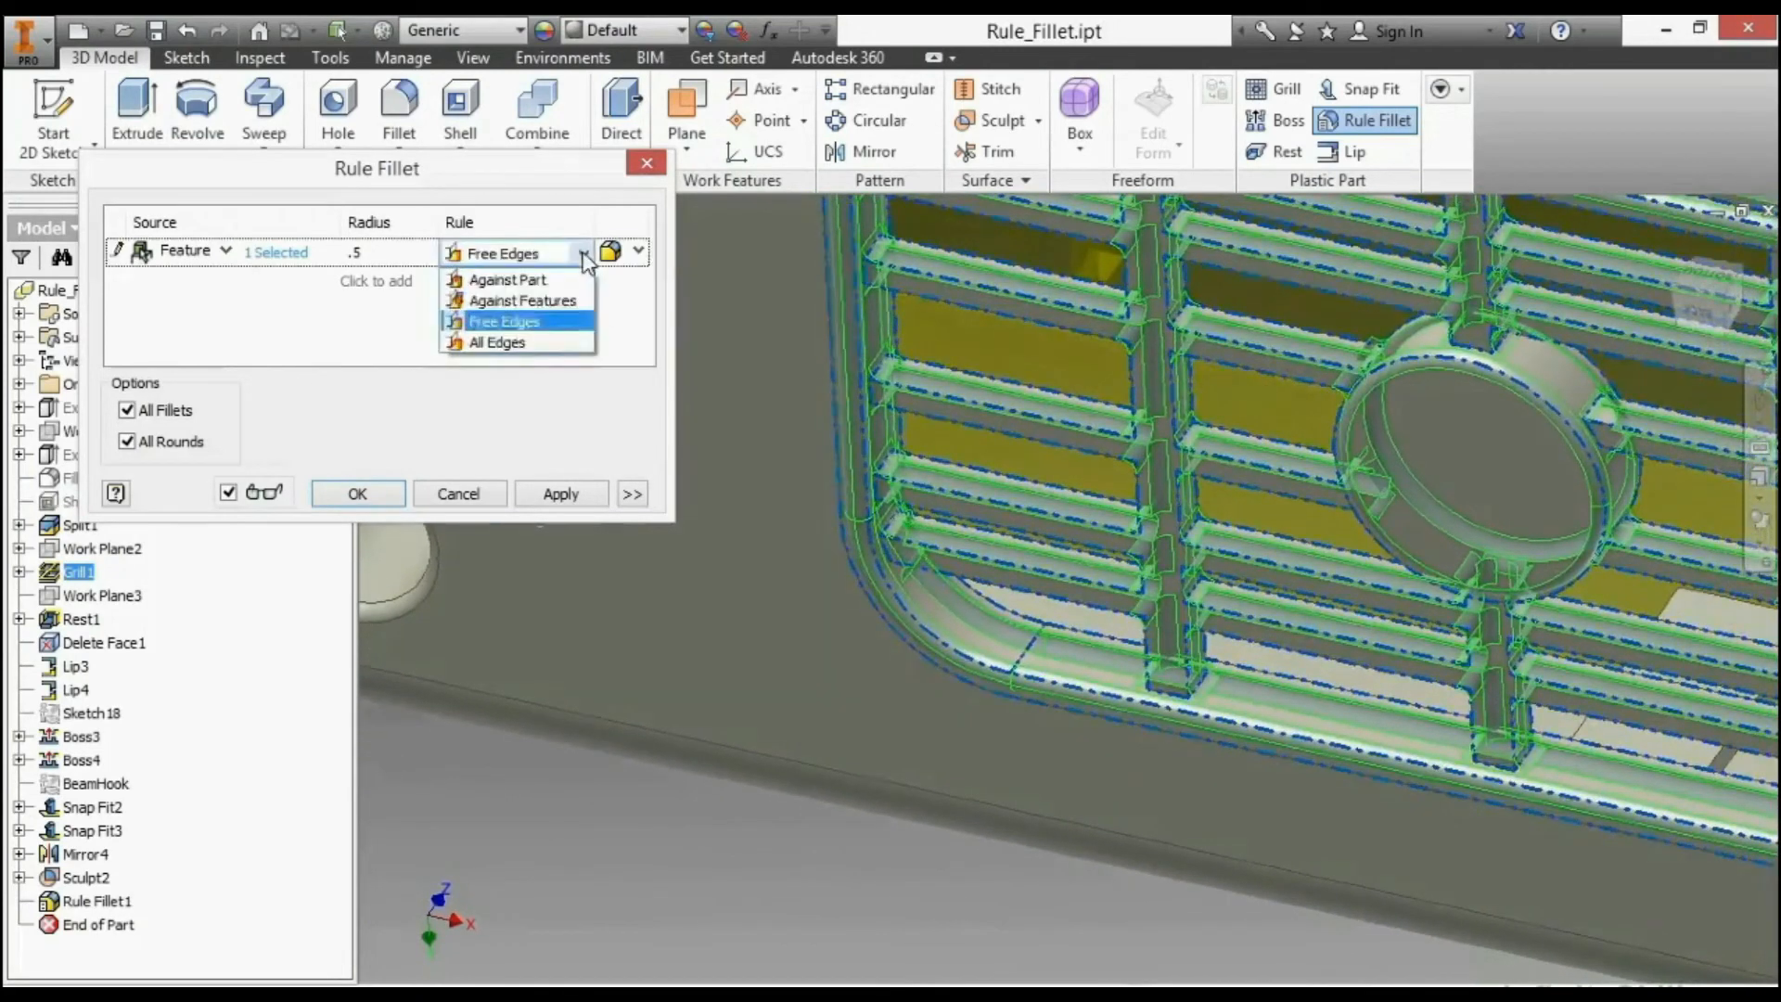
pyautogui.click(515, 345)
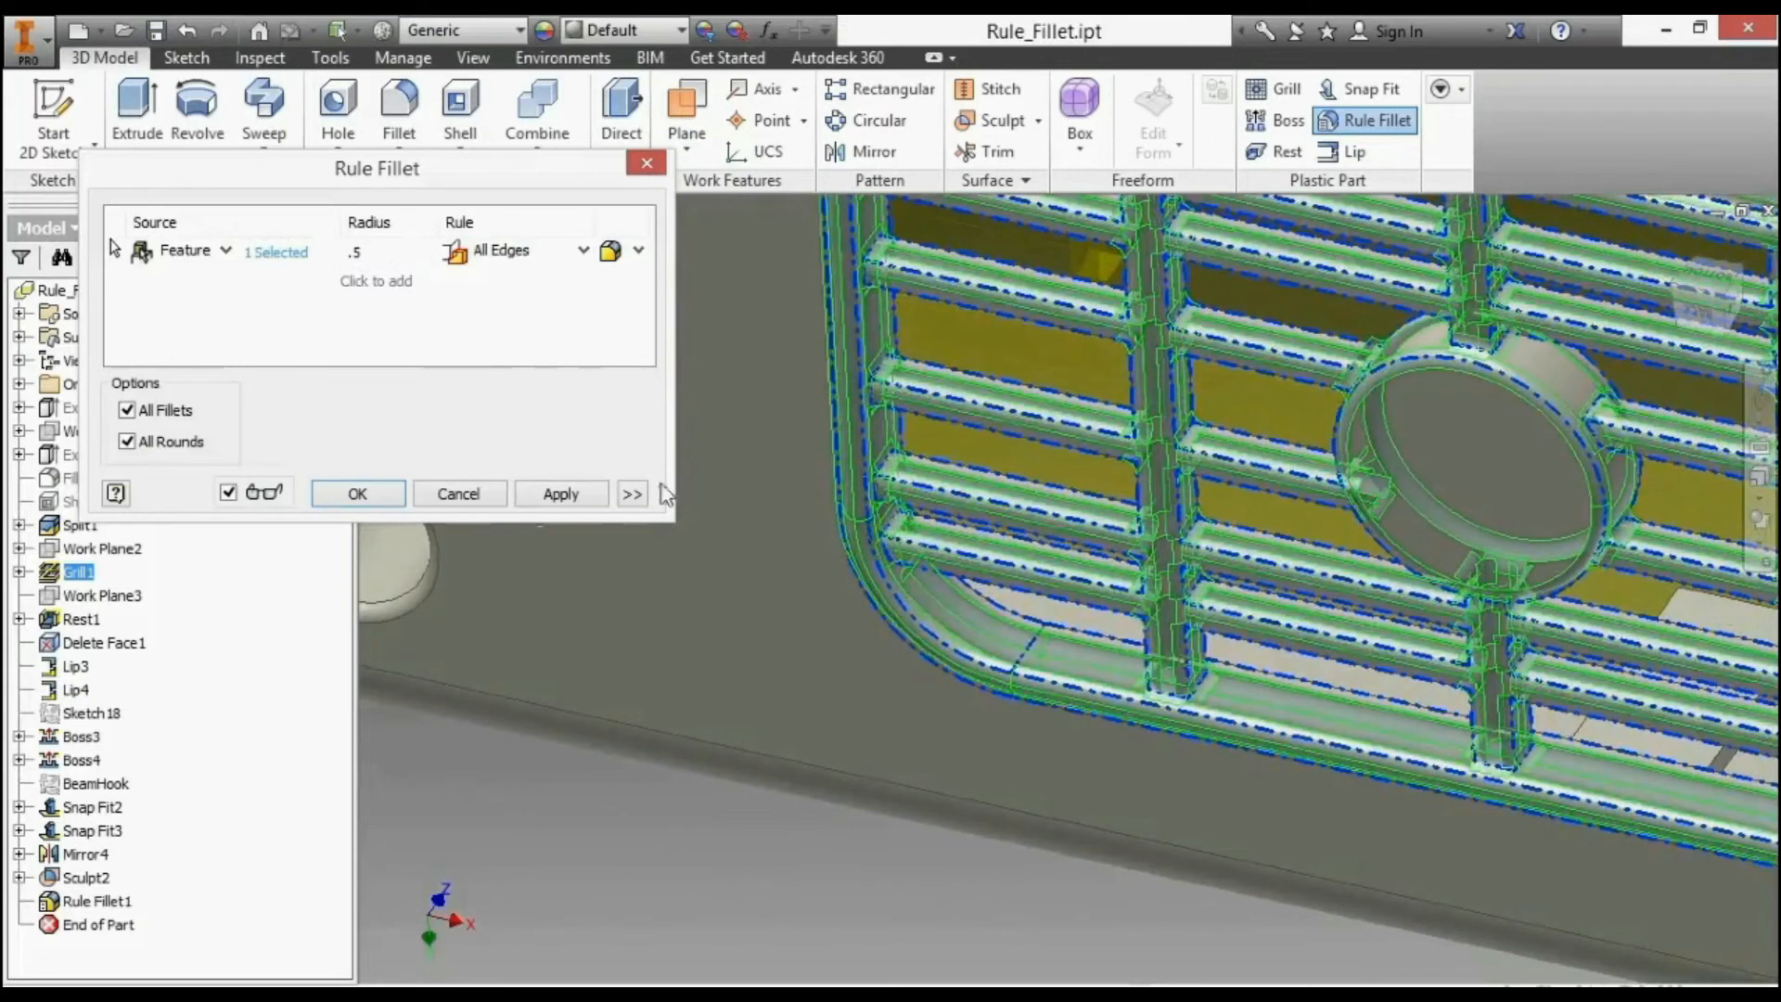
pyautogui.scroll(-5, 1052, 535)
pyautogui.keyDown('shift'); pyautogui.moveTo(998, 630); pyautogui.dragTo(846, 674, button='middle'); pyautogui.keyUp('shift')
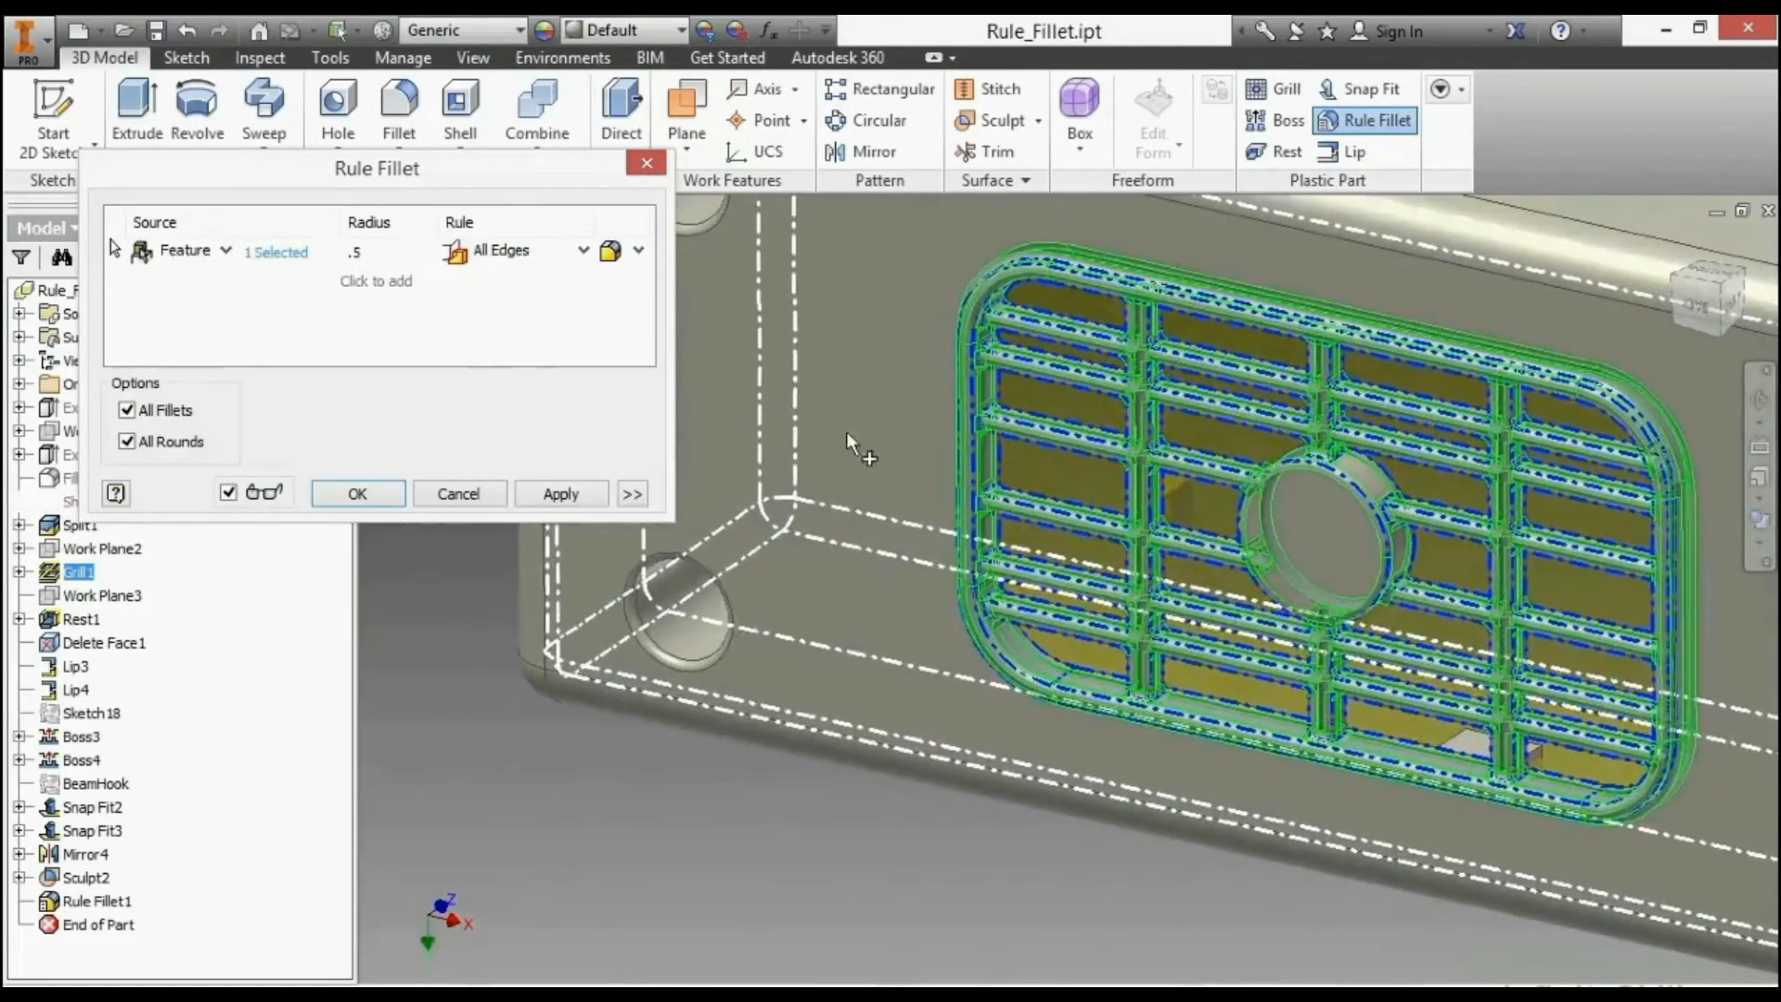
pyautogui.click(365, 254)
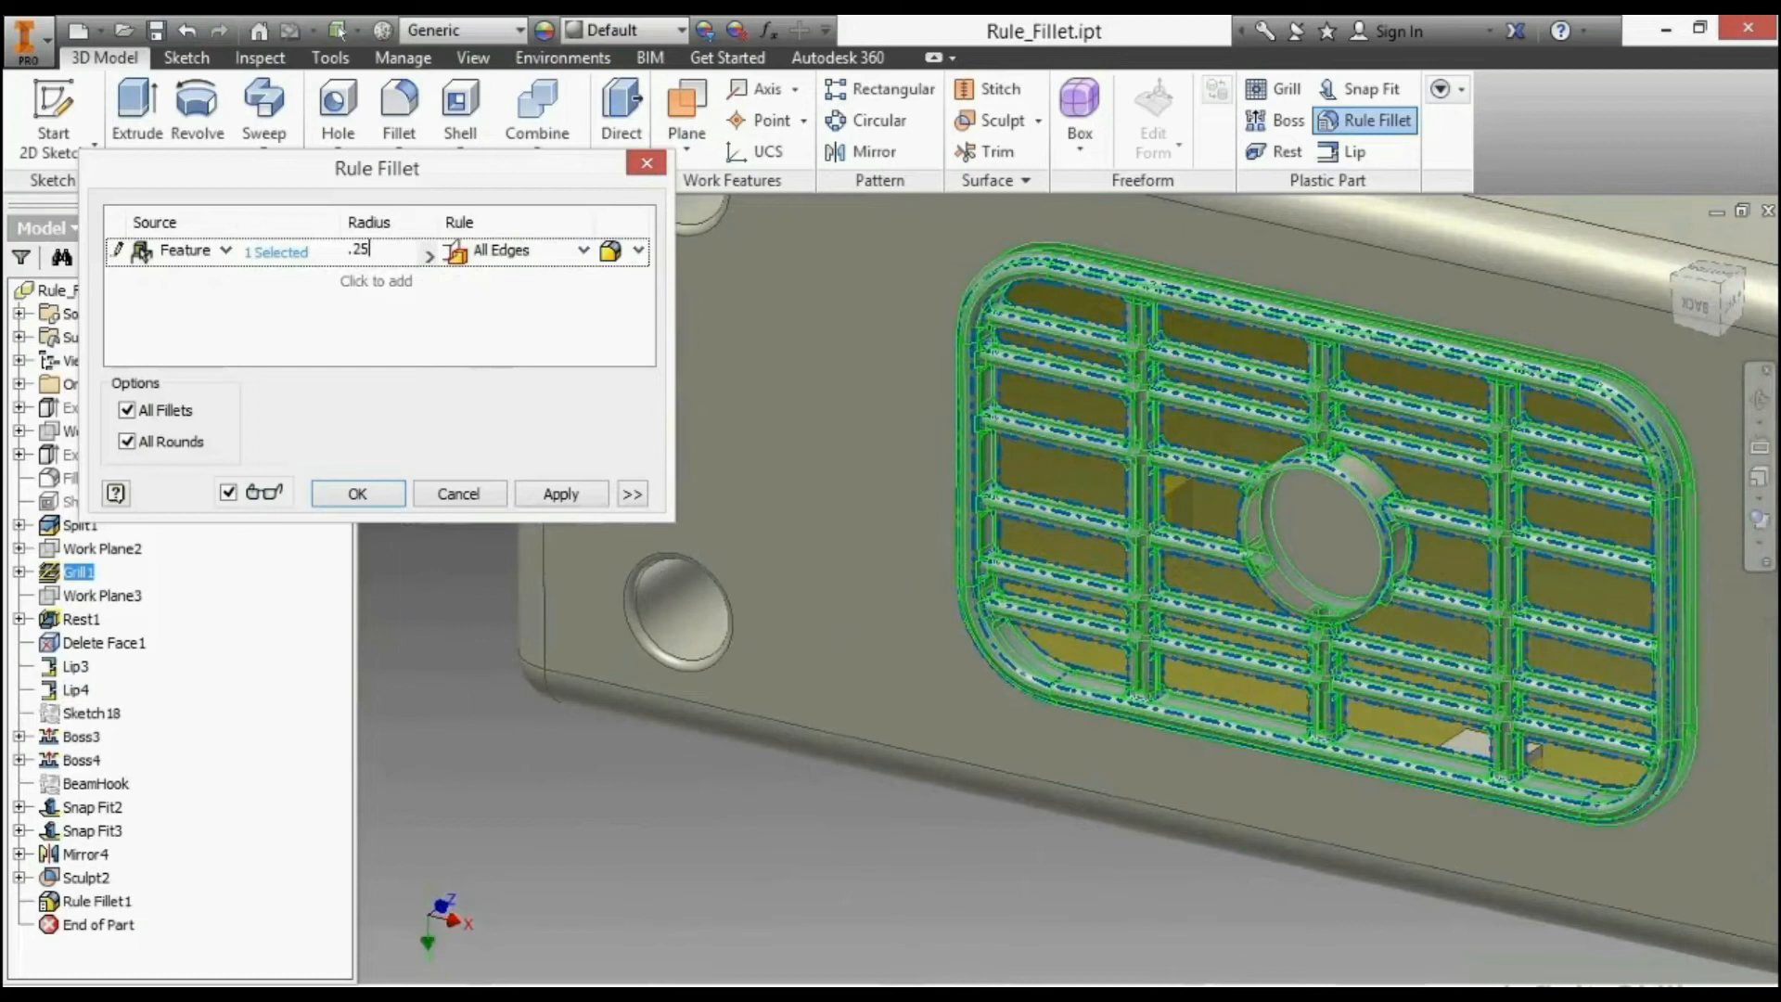
pyautogui.keyDown('shift'); pyautogui.moveTo(893, 833); pyautogui.dragTo(603, 532, button='middle'); pyautogui.keyUp('shift')
pyautogui.click(358, 493)
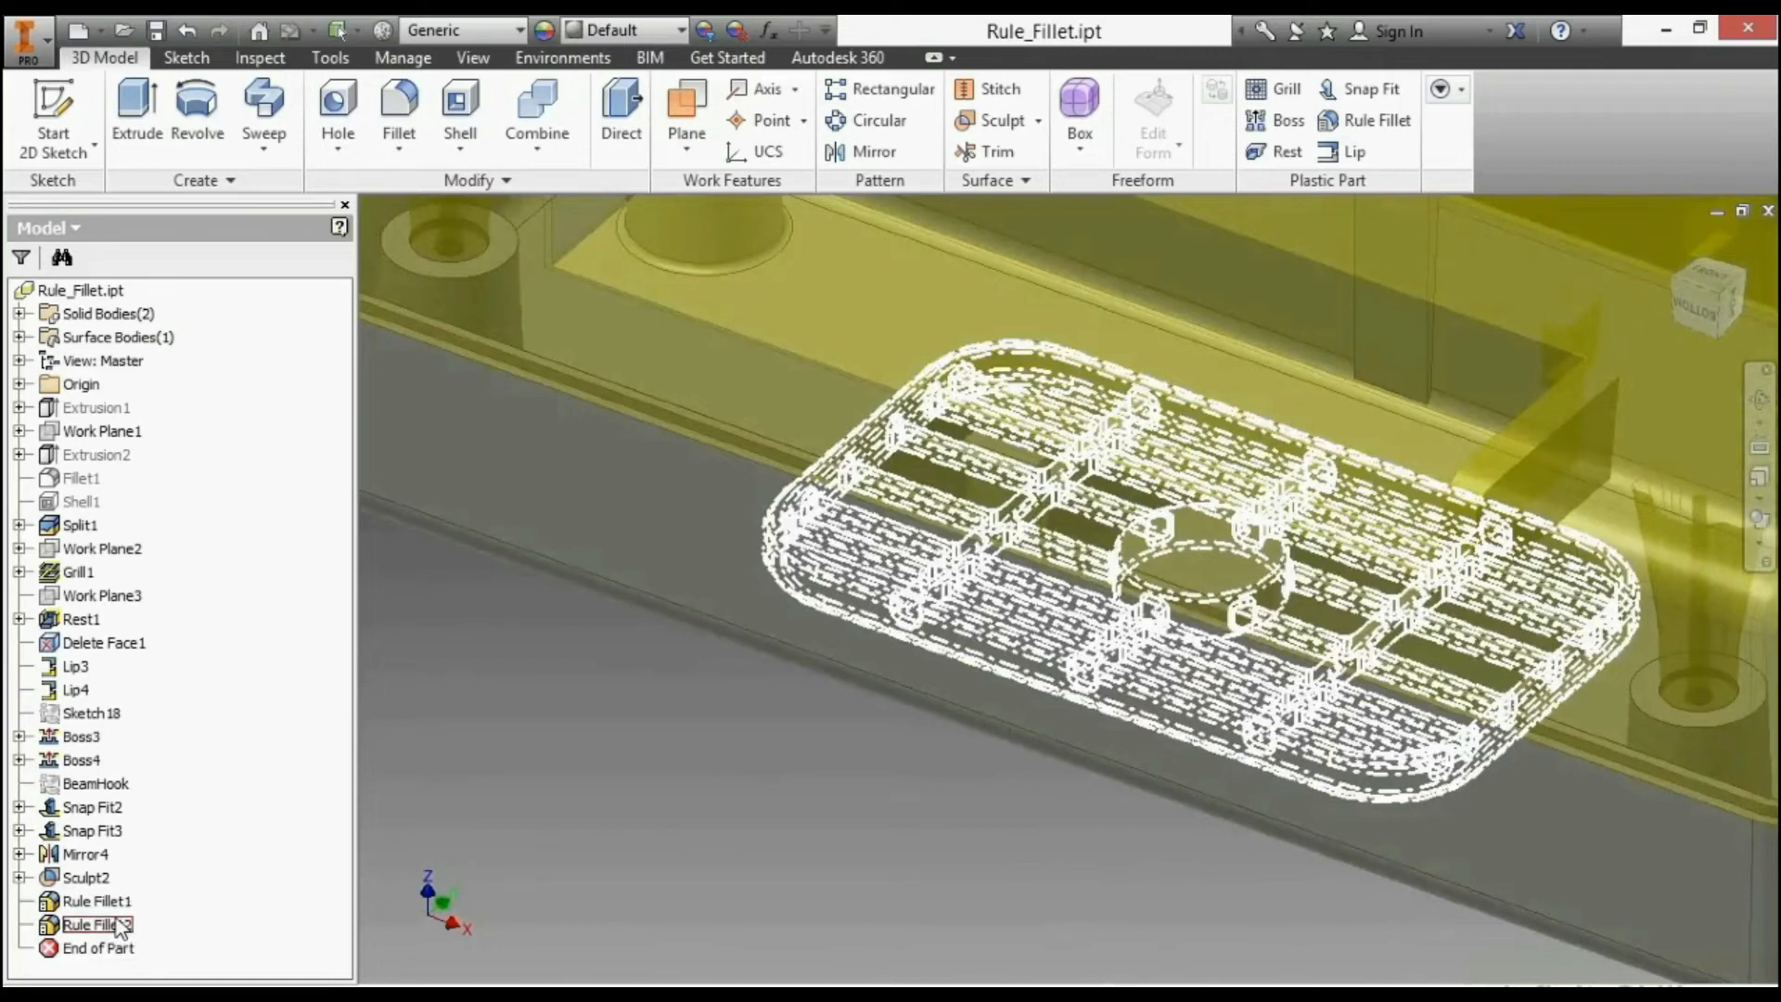
# - Reopen the grill's rule fillet to review its settings, and leave it without changes
pyautogui.doubleClick(119, 925)
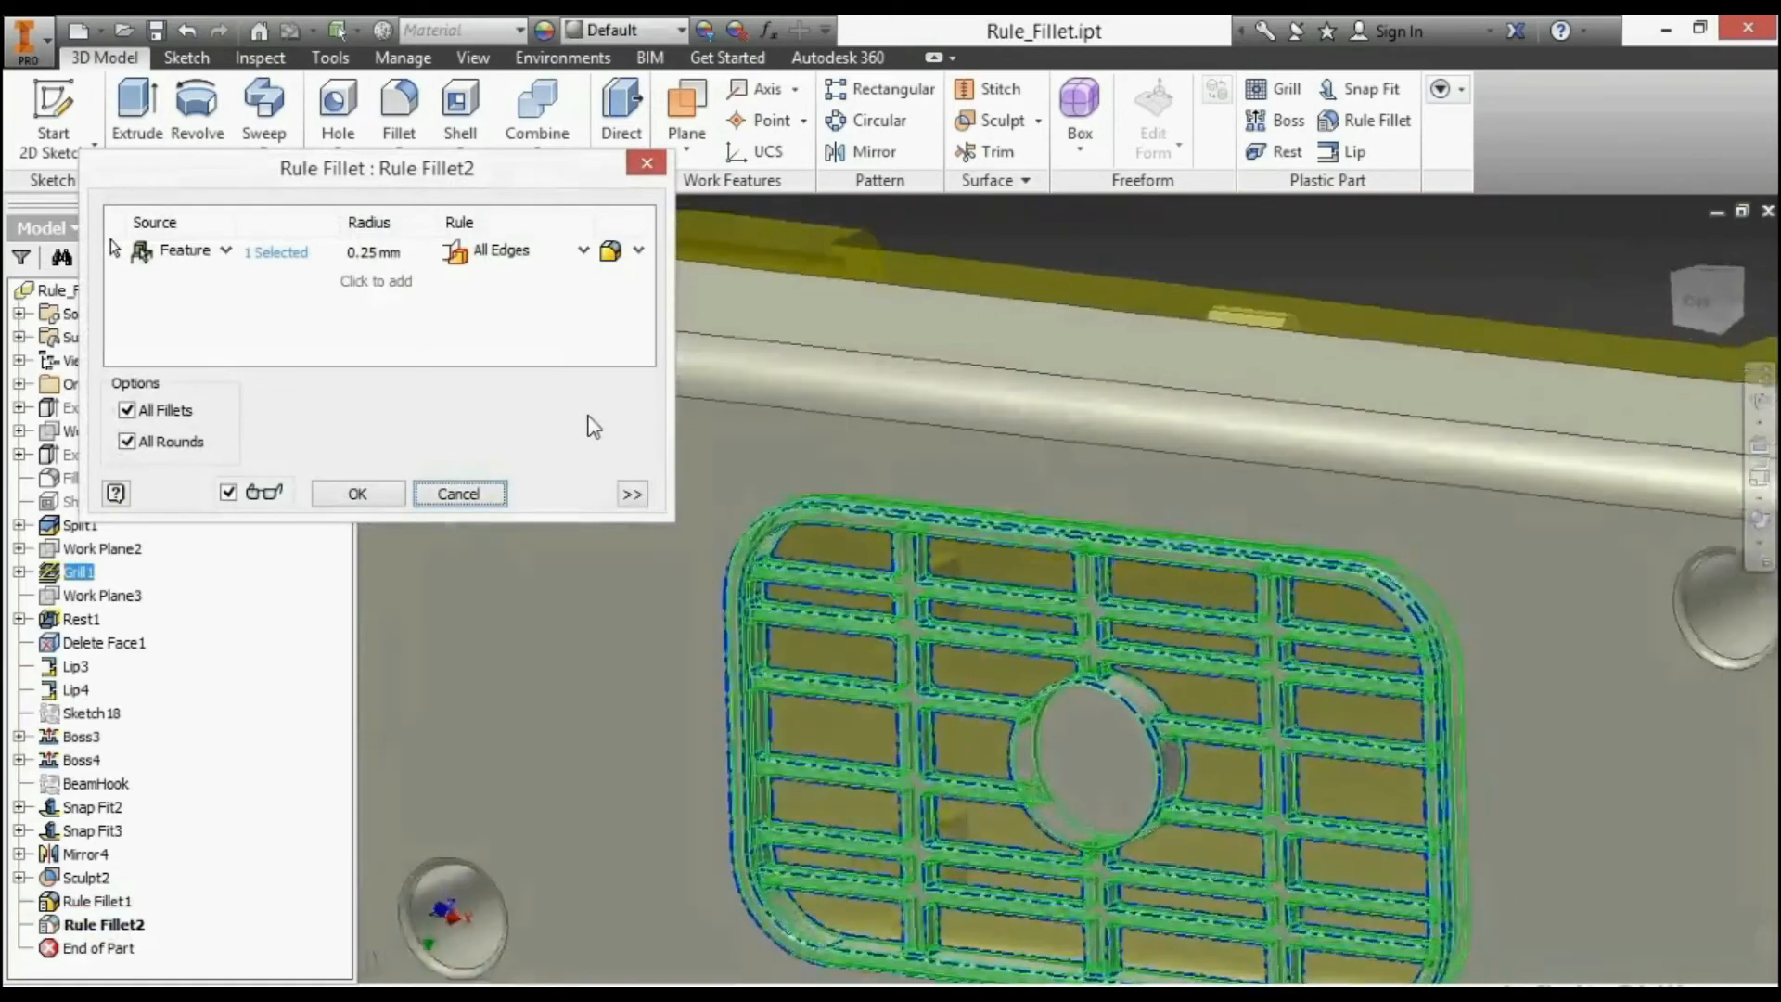
pyautogui.click(475, 502)
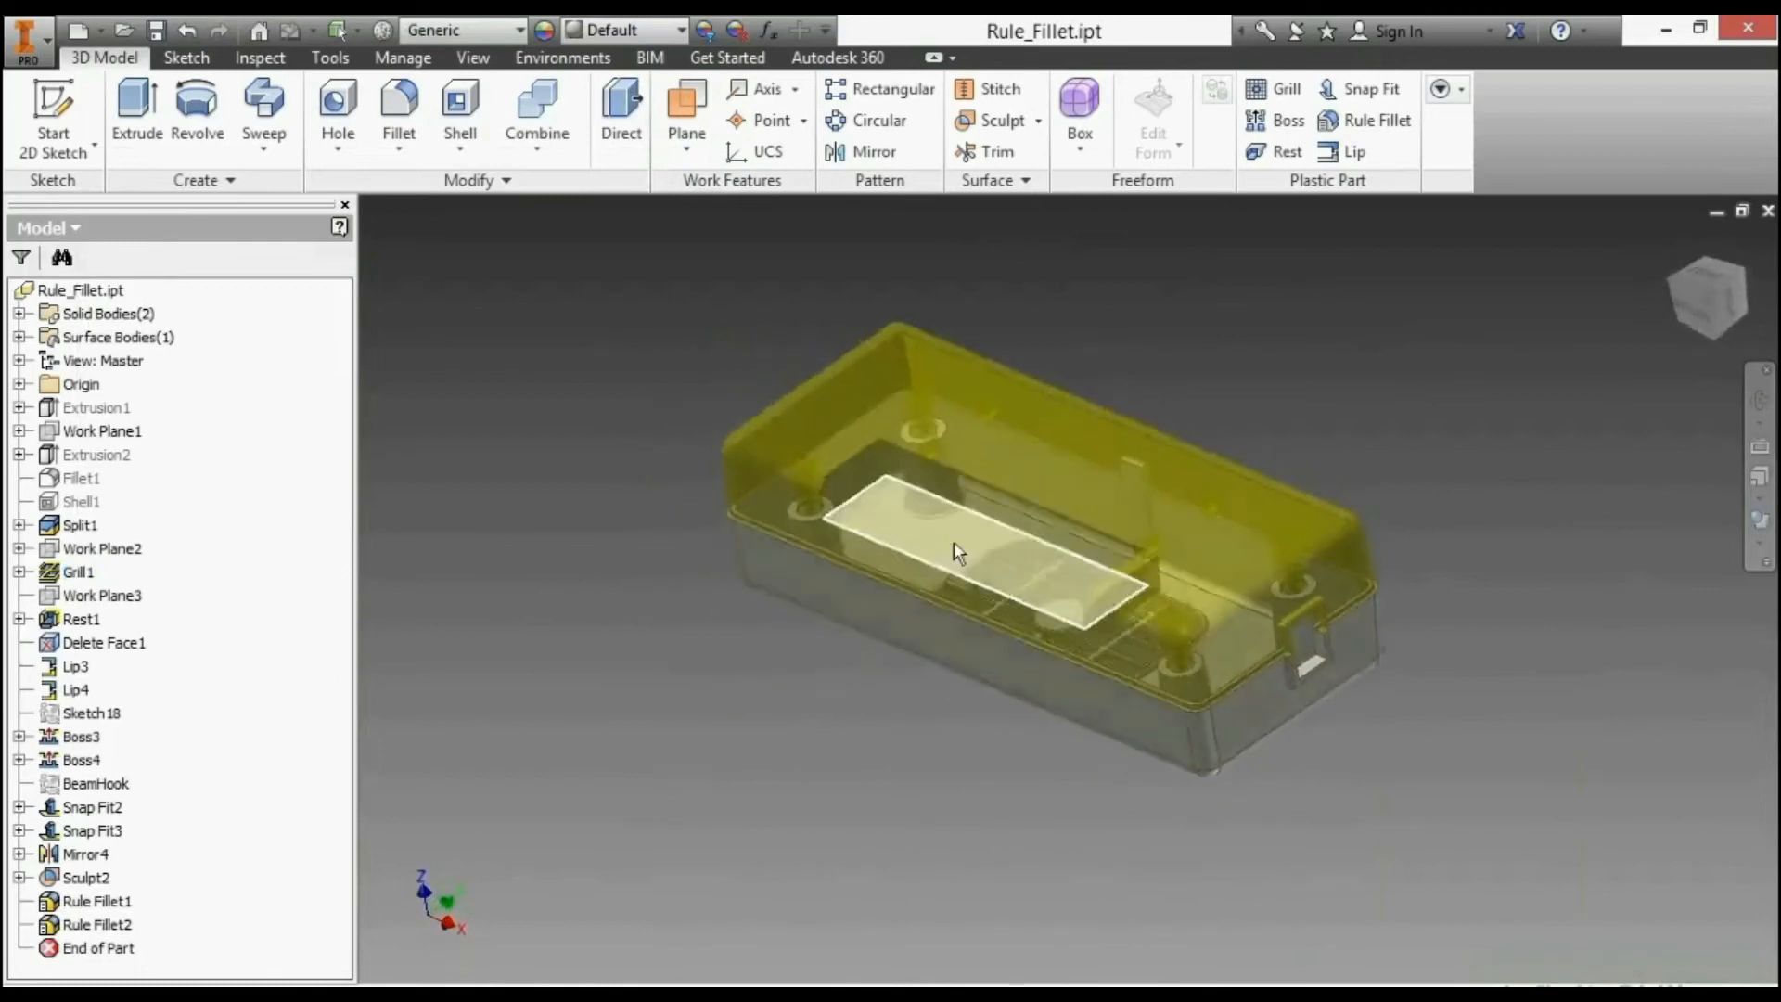
# - Create a 0.5 mm rule fillet on the rest feature recessed into the yellow cover, using the All Edges rule
pyautogui.scroll(-5, 920, 564)
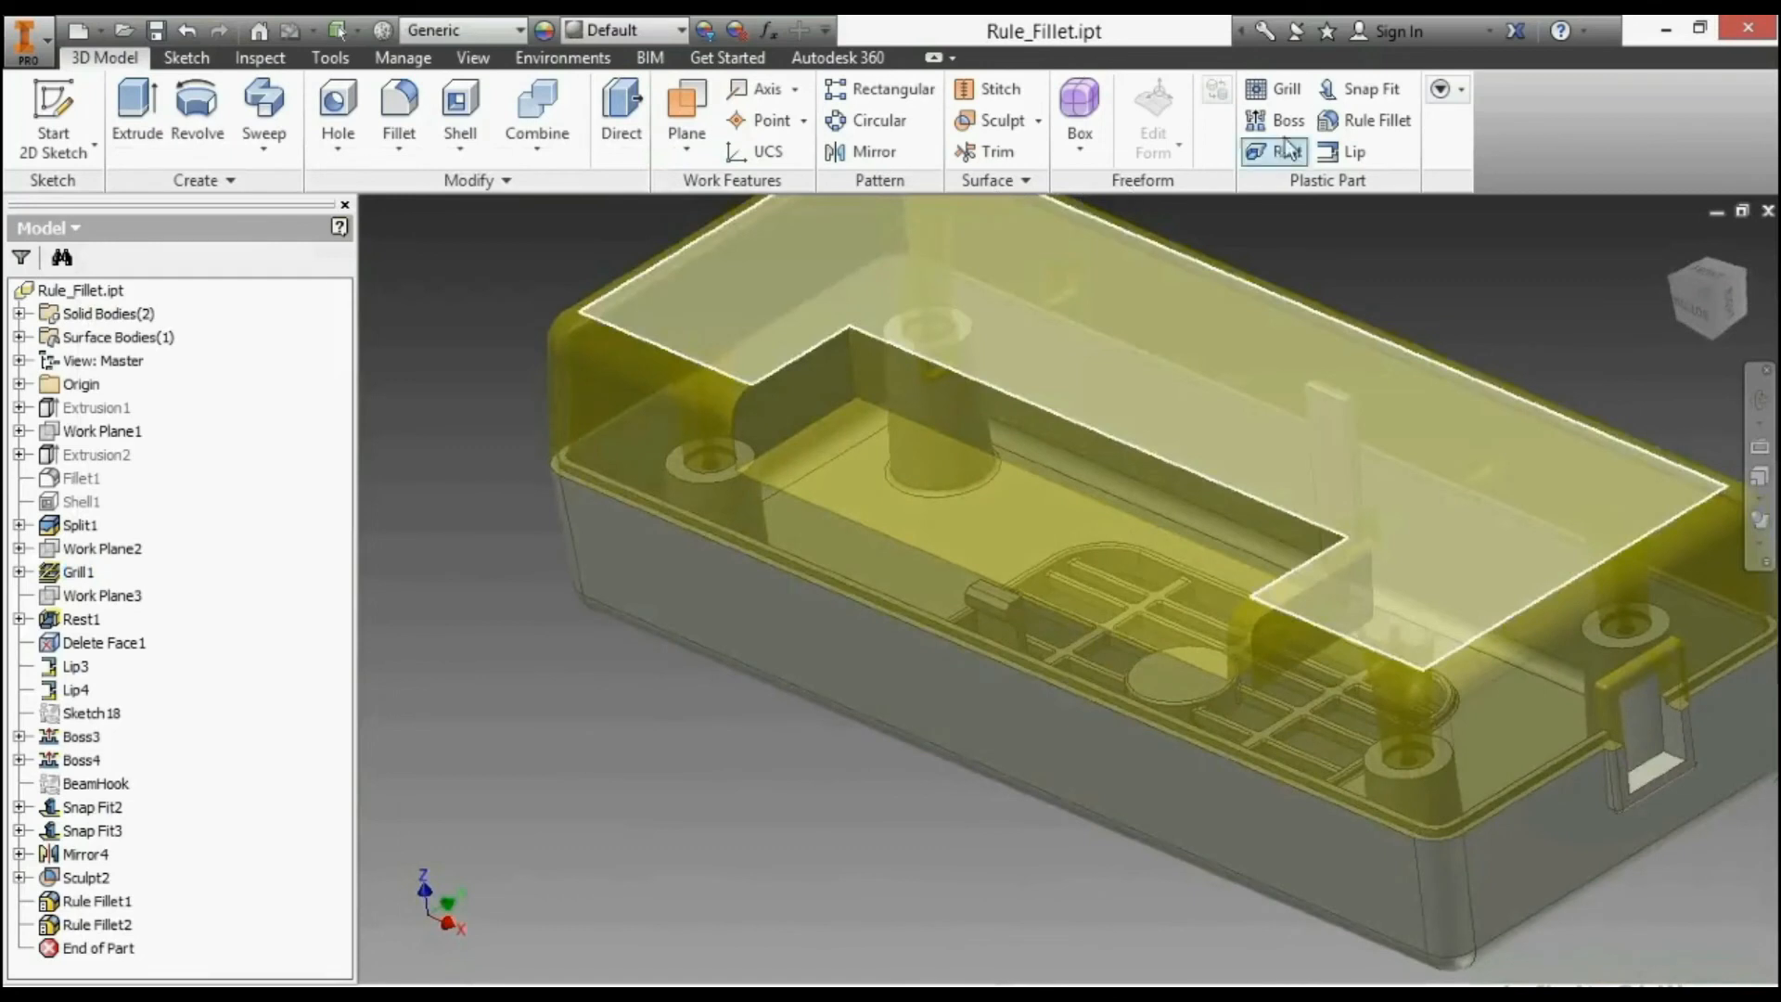
pyautogui.click(1369, 120)
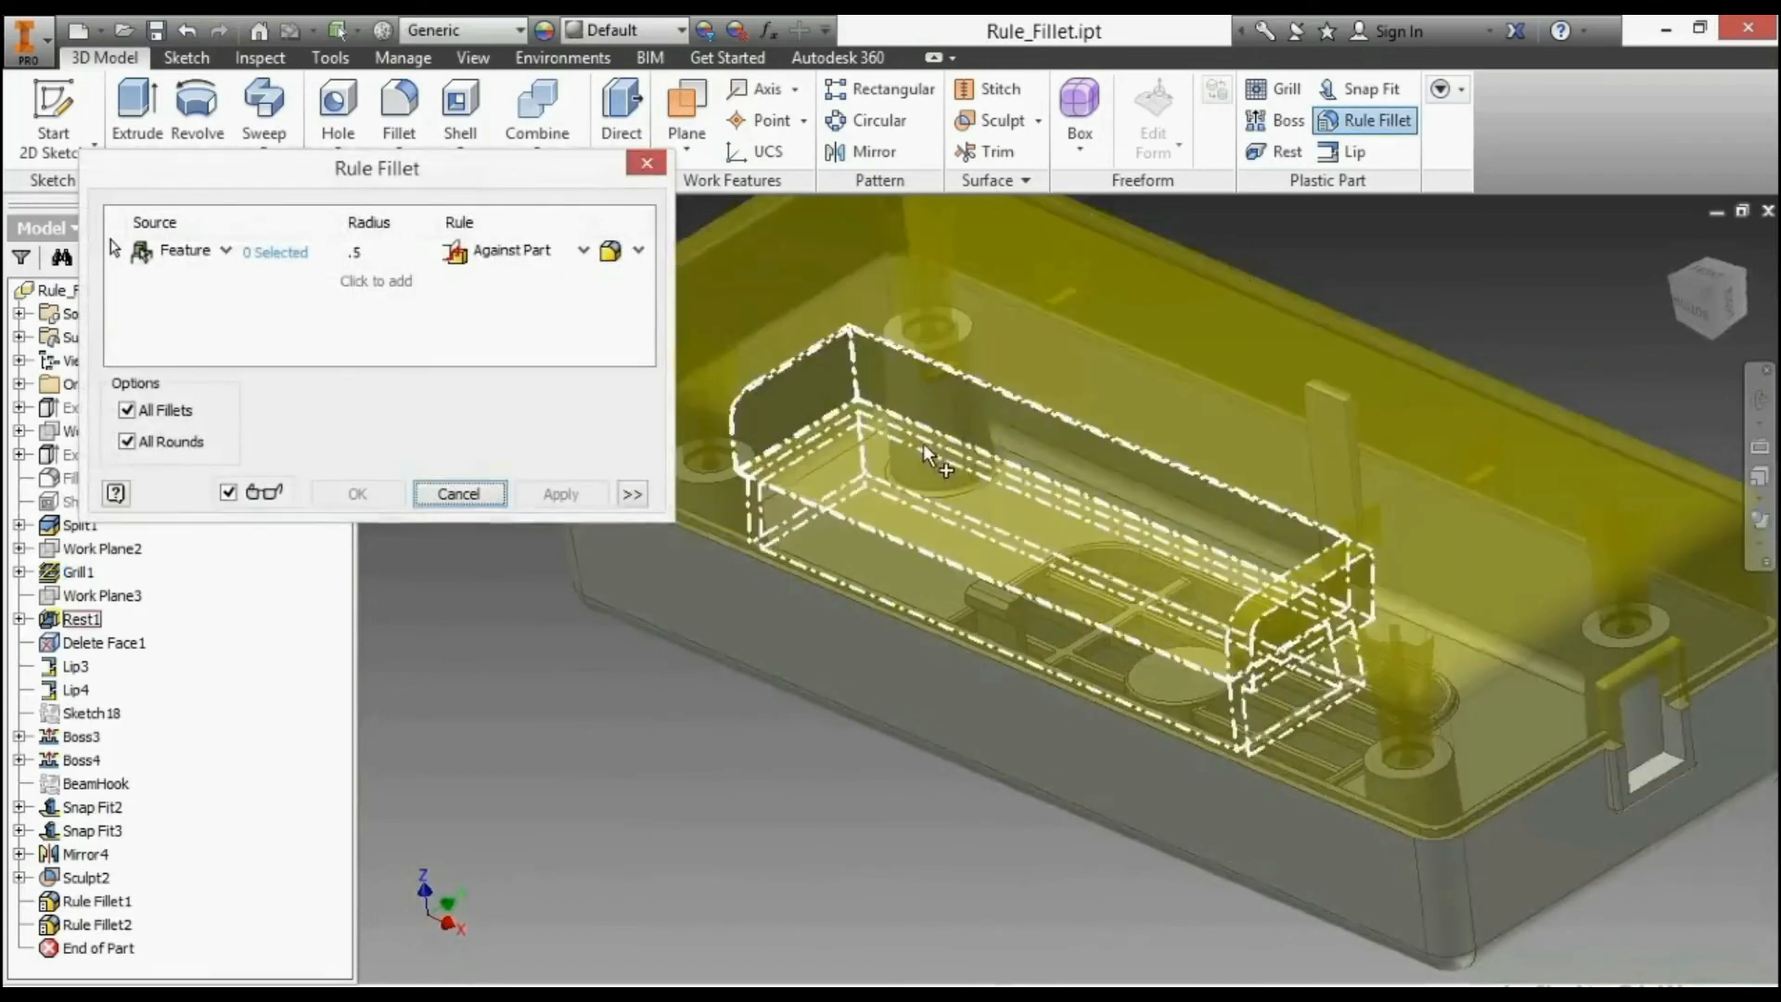
pyautogui.click(943, 454)
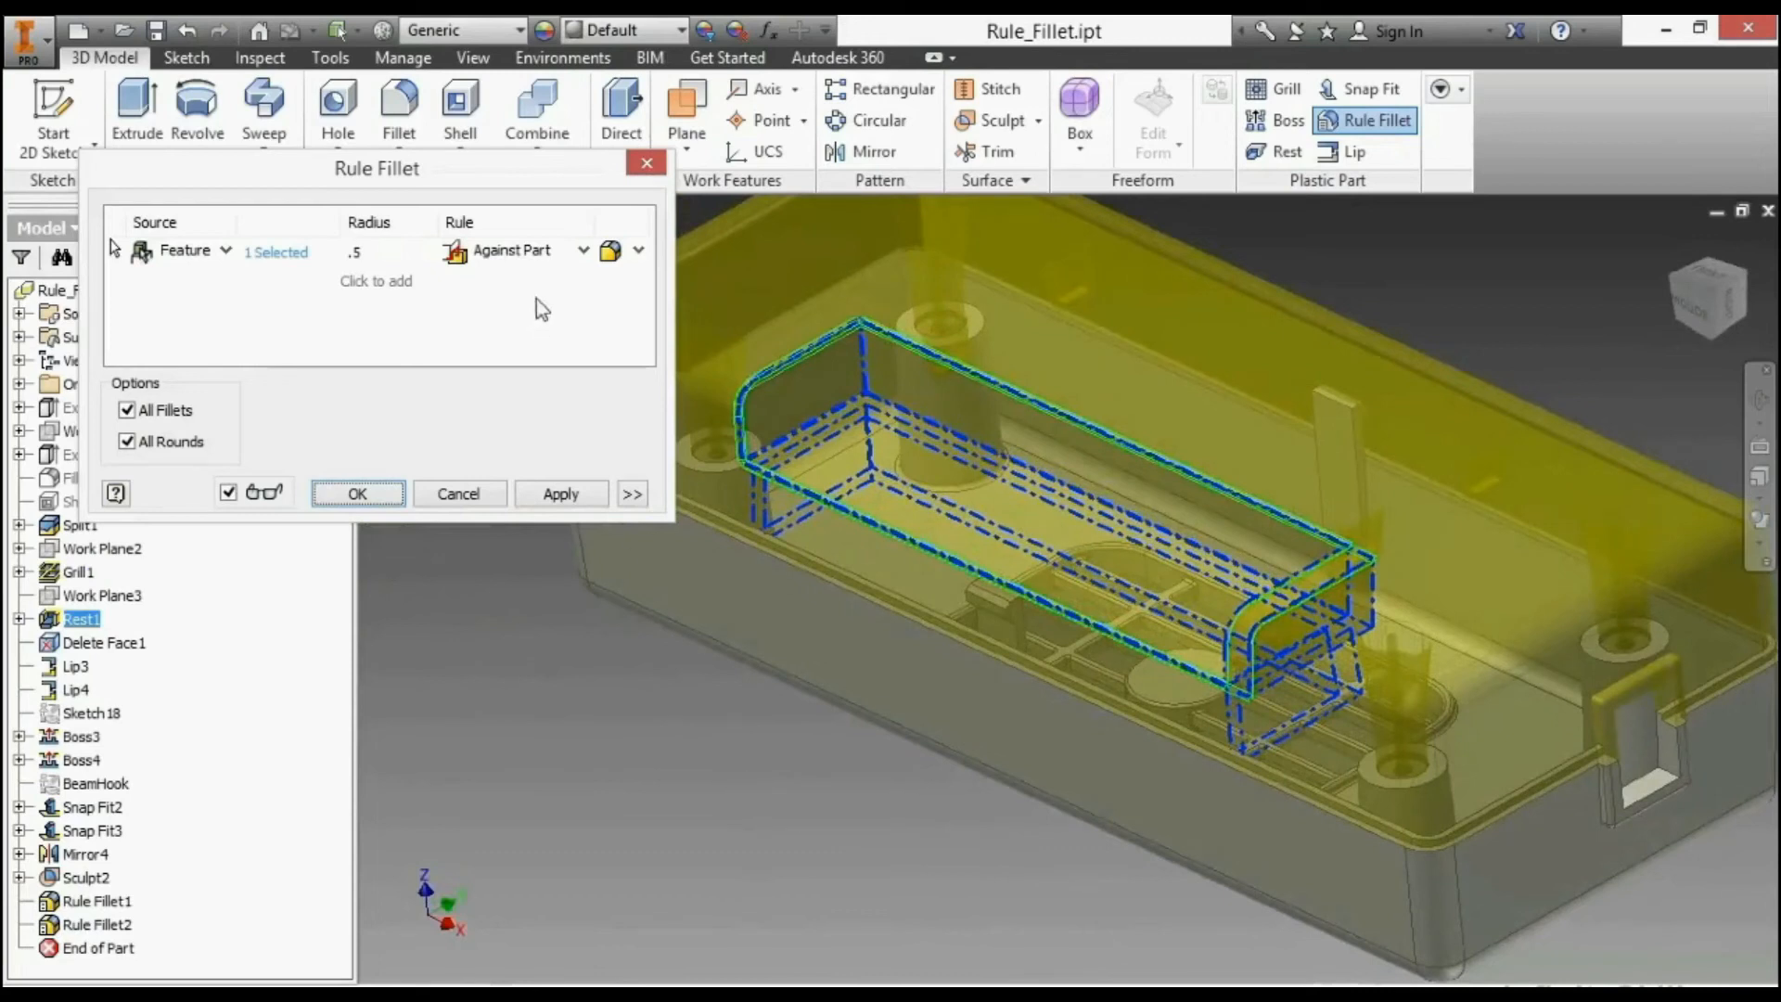
pyautogui.click(582, 253)
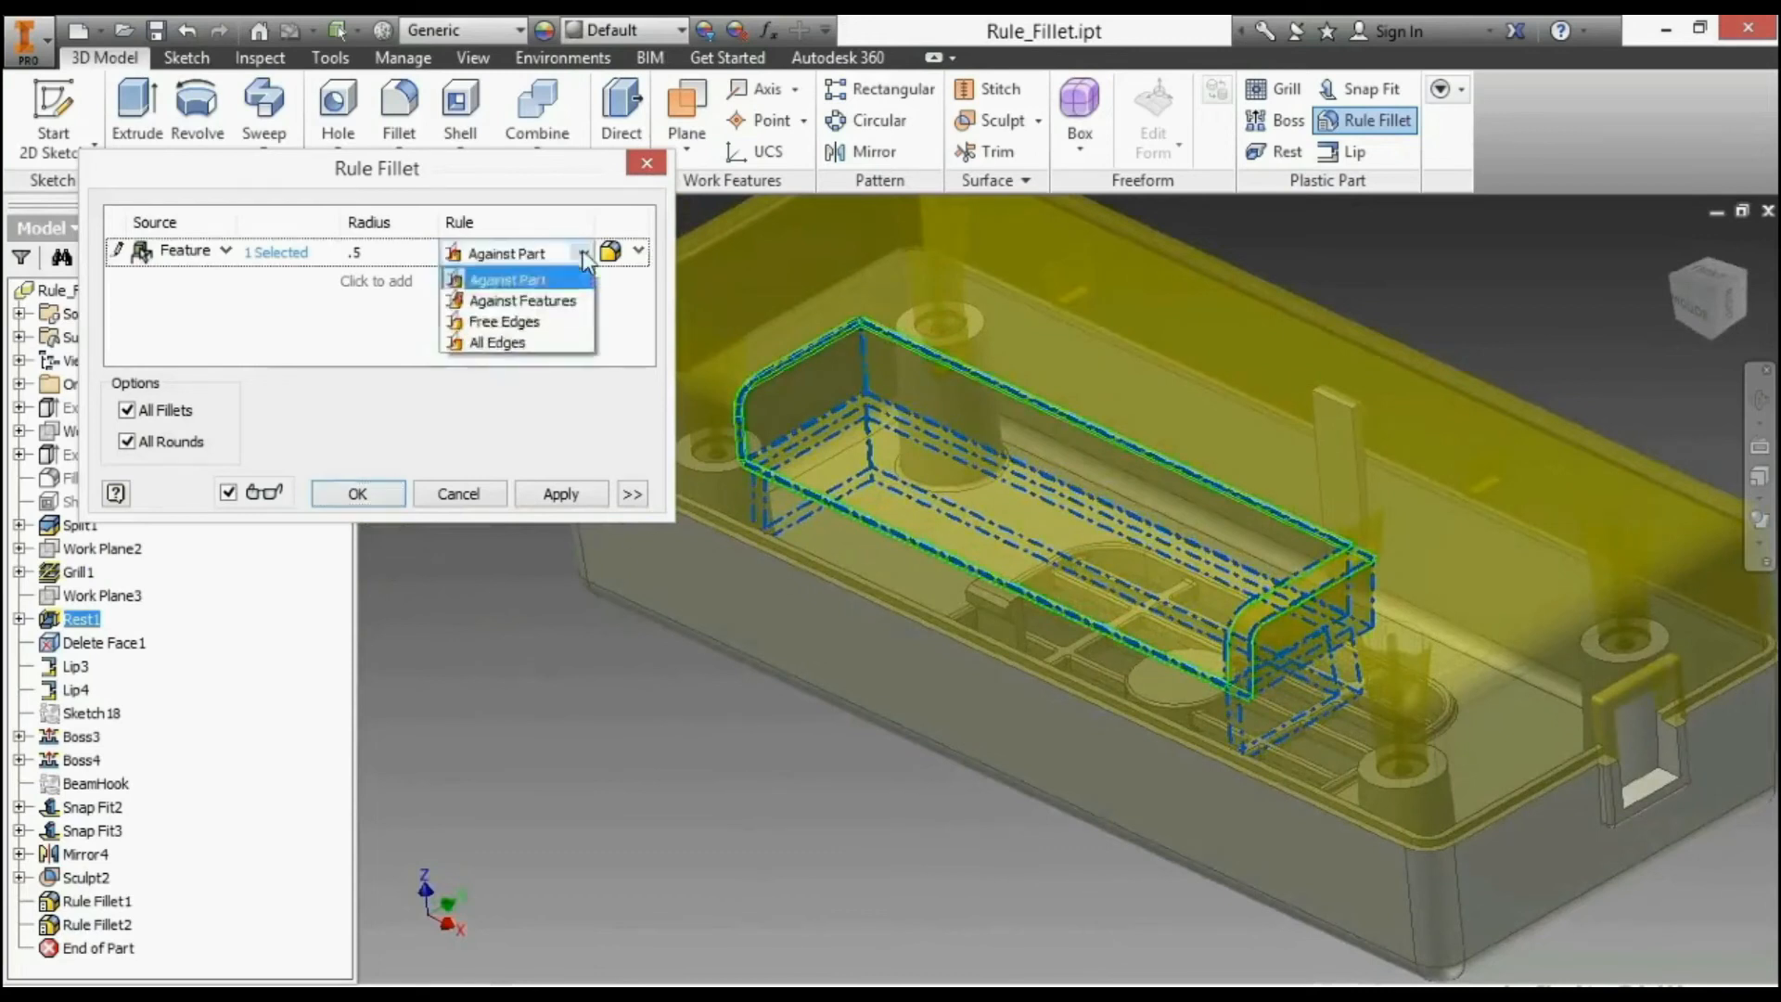
pyautogui.click(497, 343)
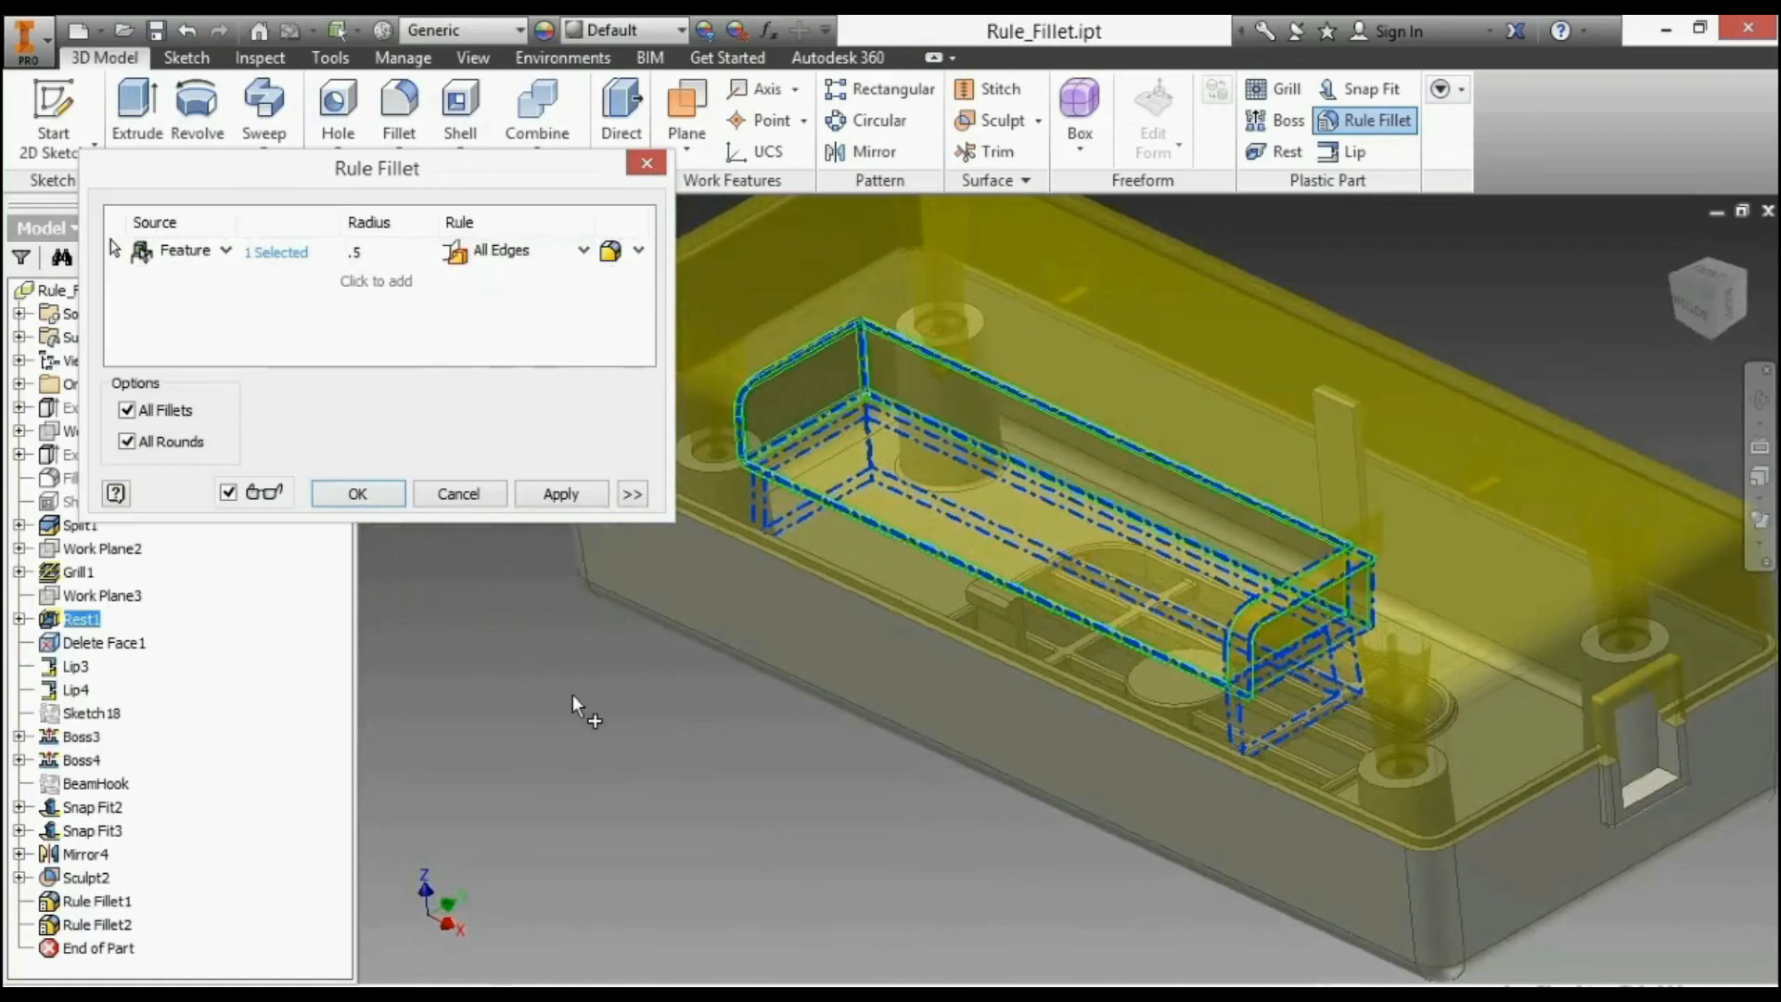
pyautogui.press('F6')
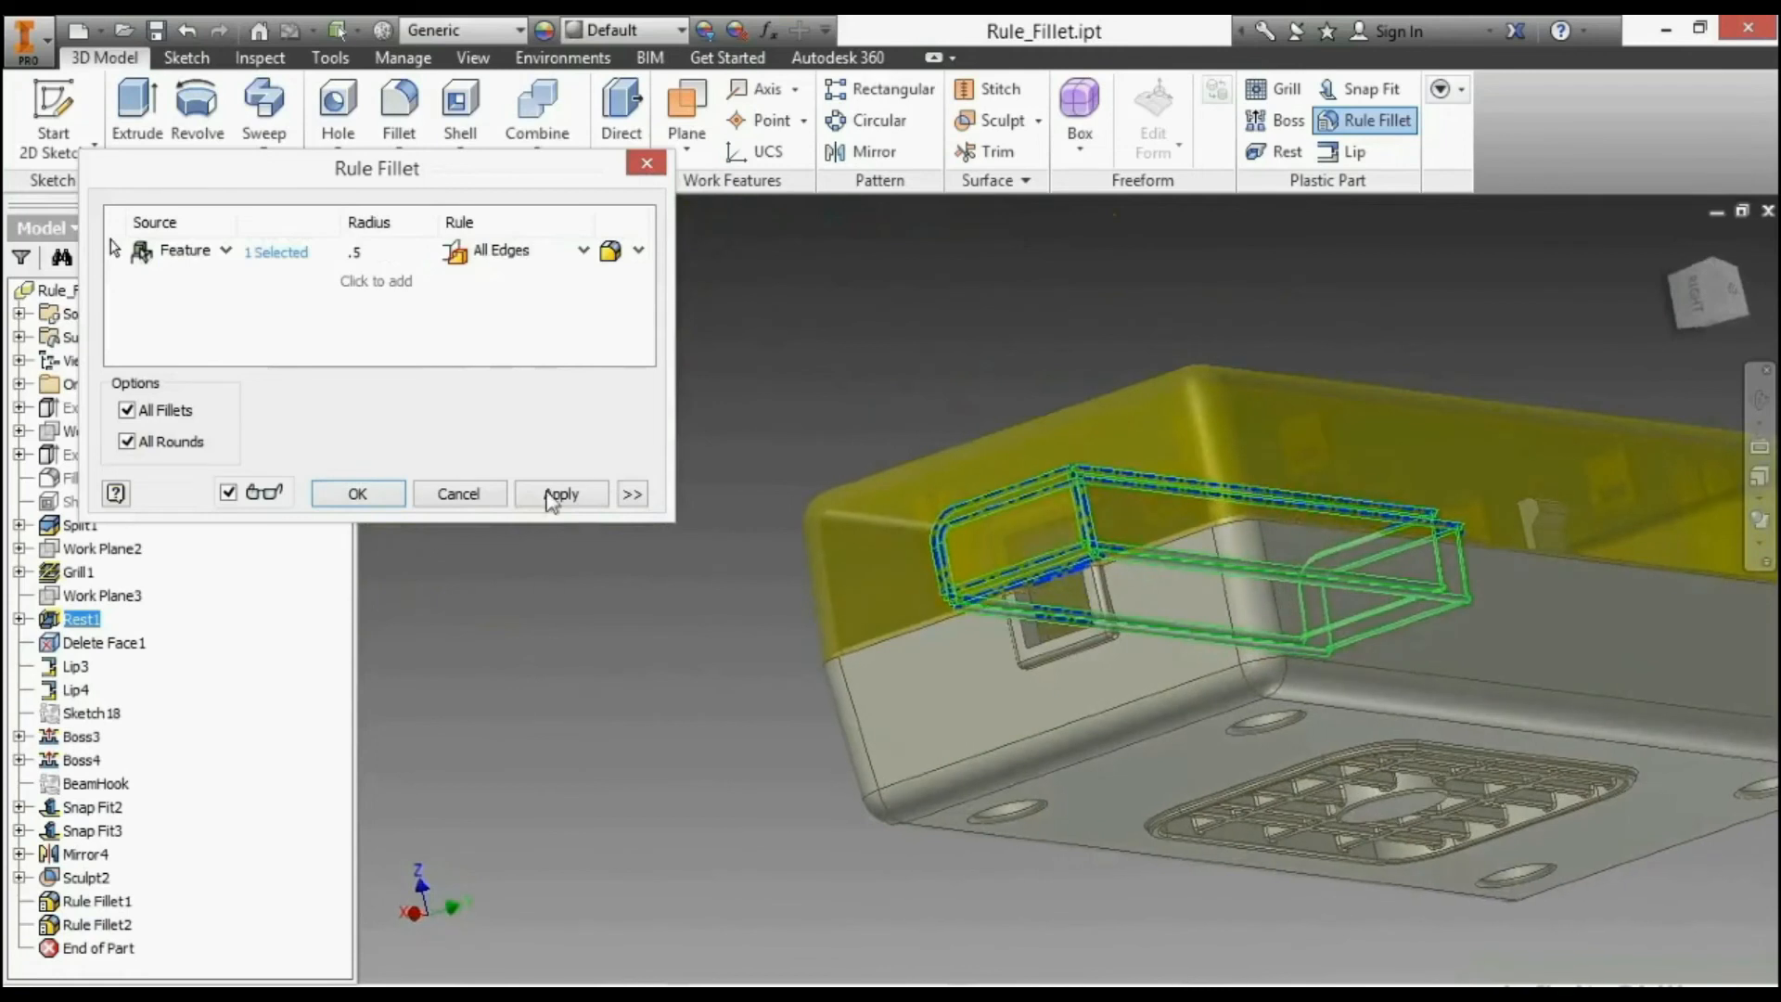
pyautogui.click(358, 493)
pyautogui.press('F6')
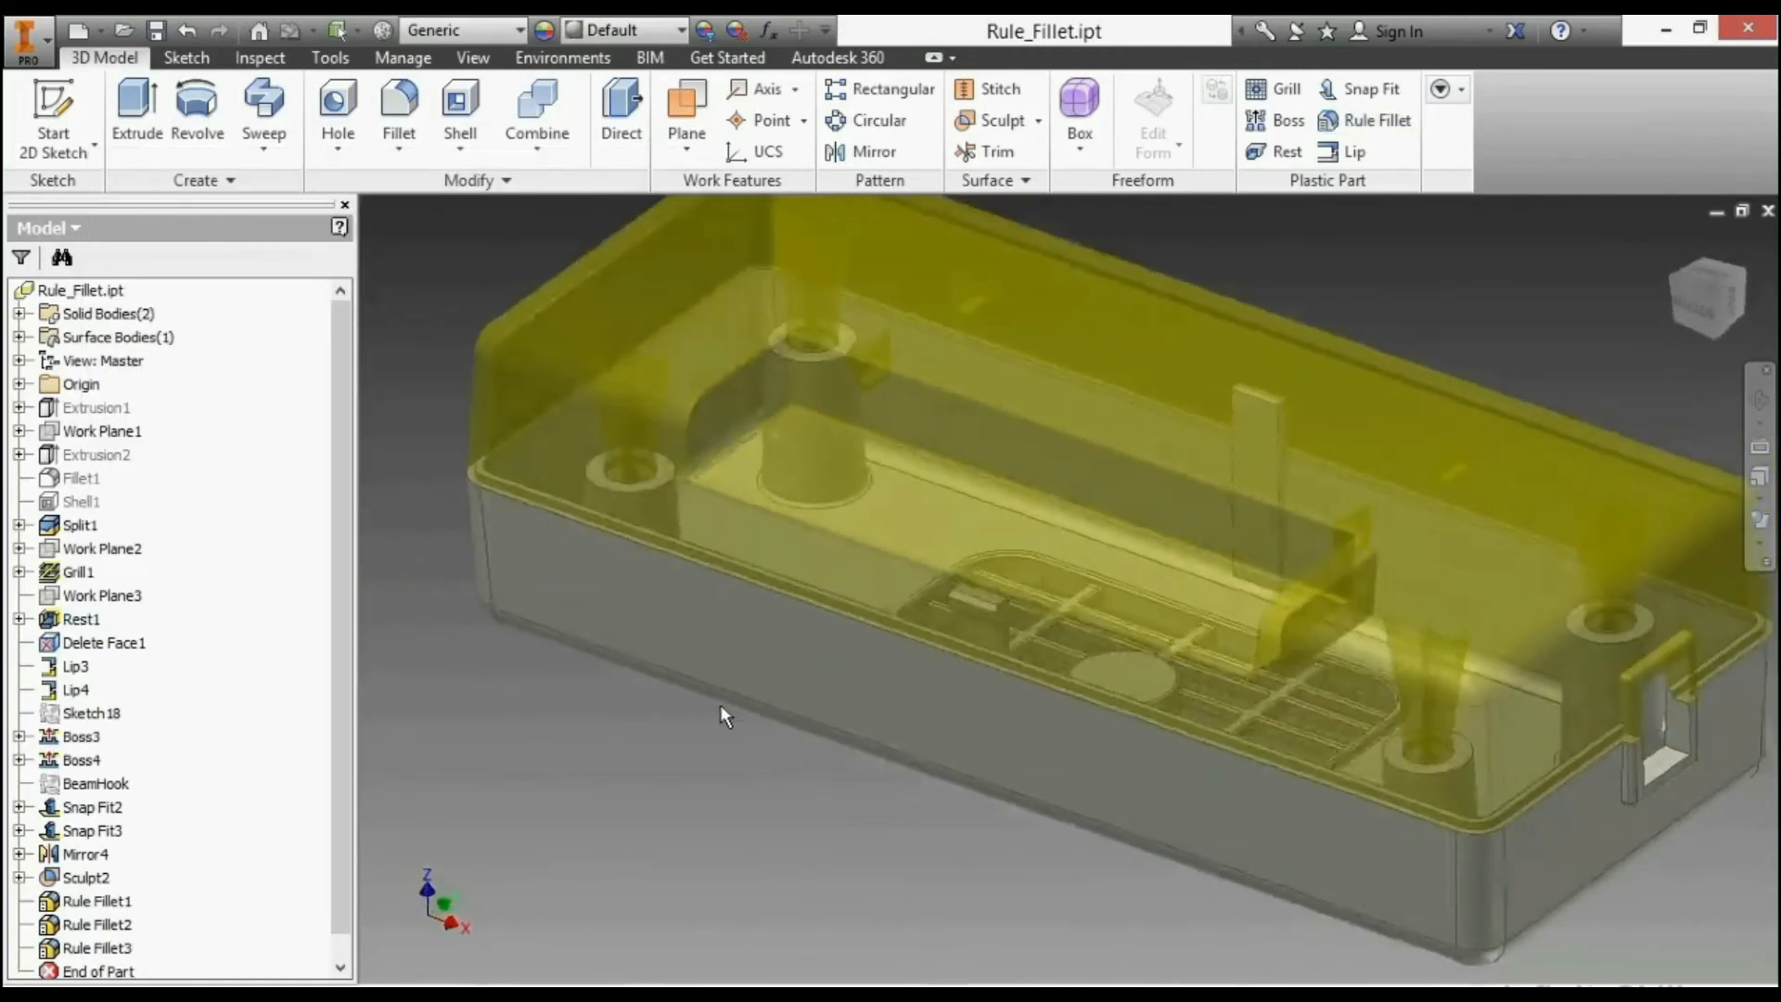
# - Examine the enclosure's features from several sides, including the bosses, snap fits and inner edges of the end-wall opening
pyautogui.scroll(8, 1254, 612)
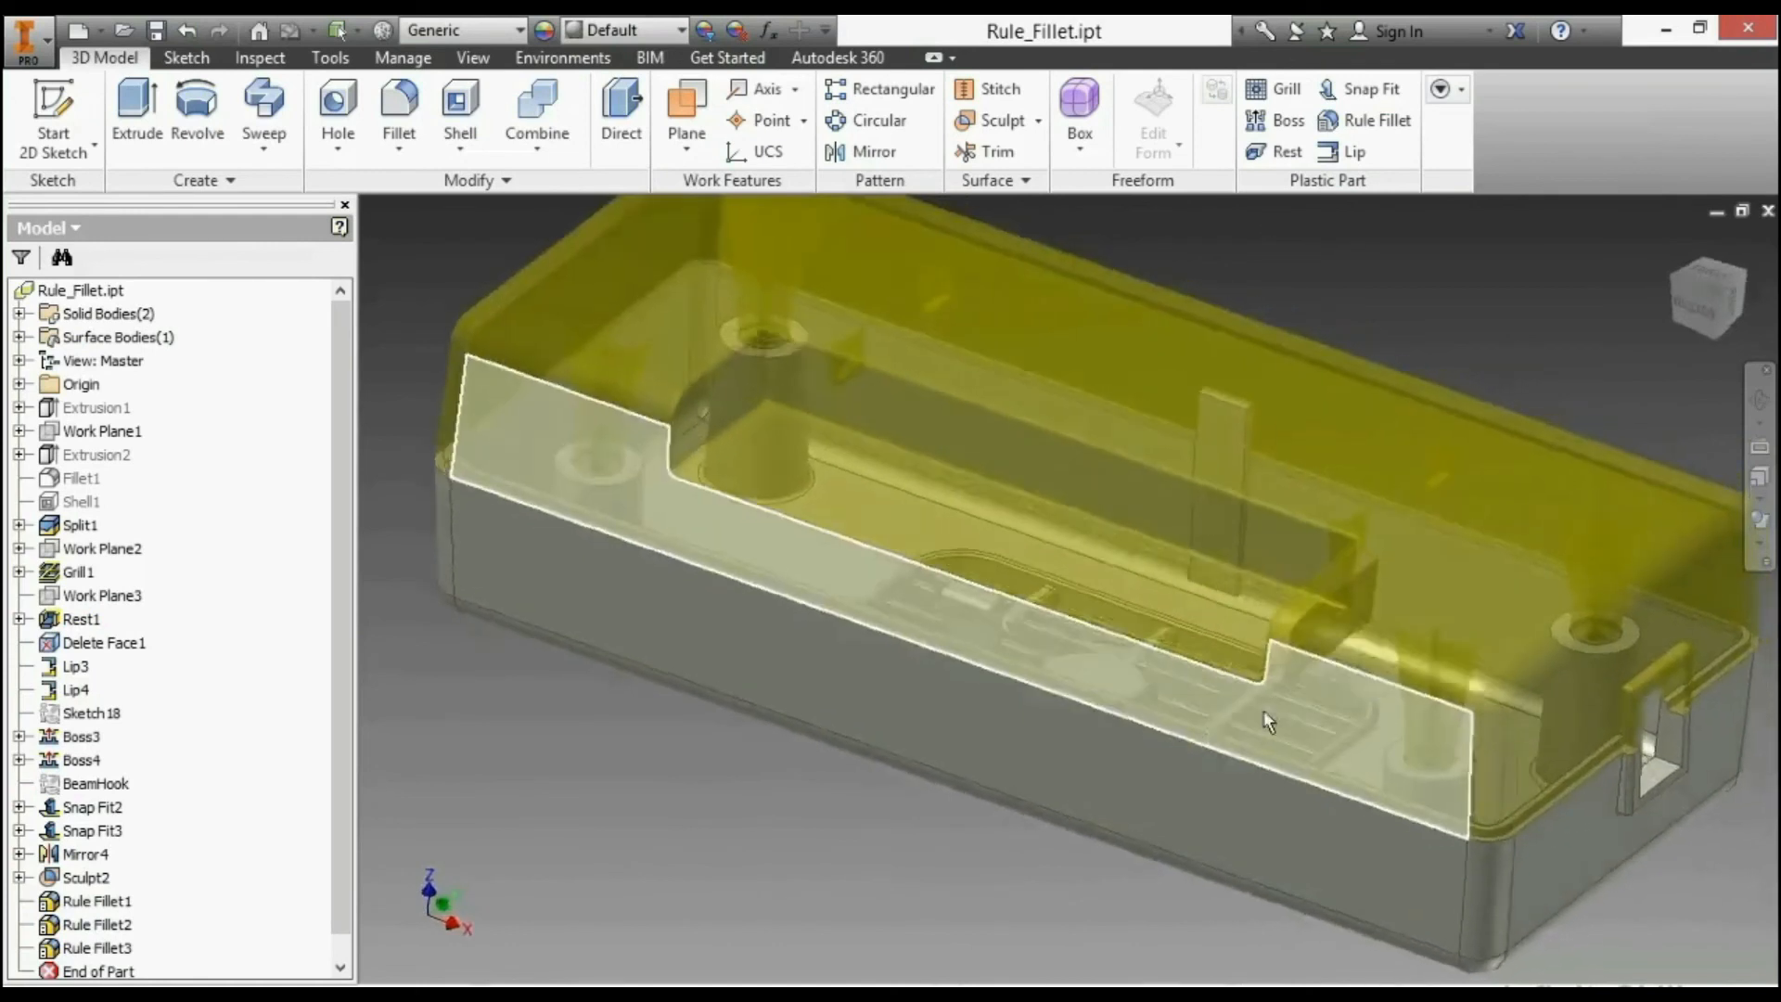
pyautogui.scroll(-10, 1077, 759)
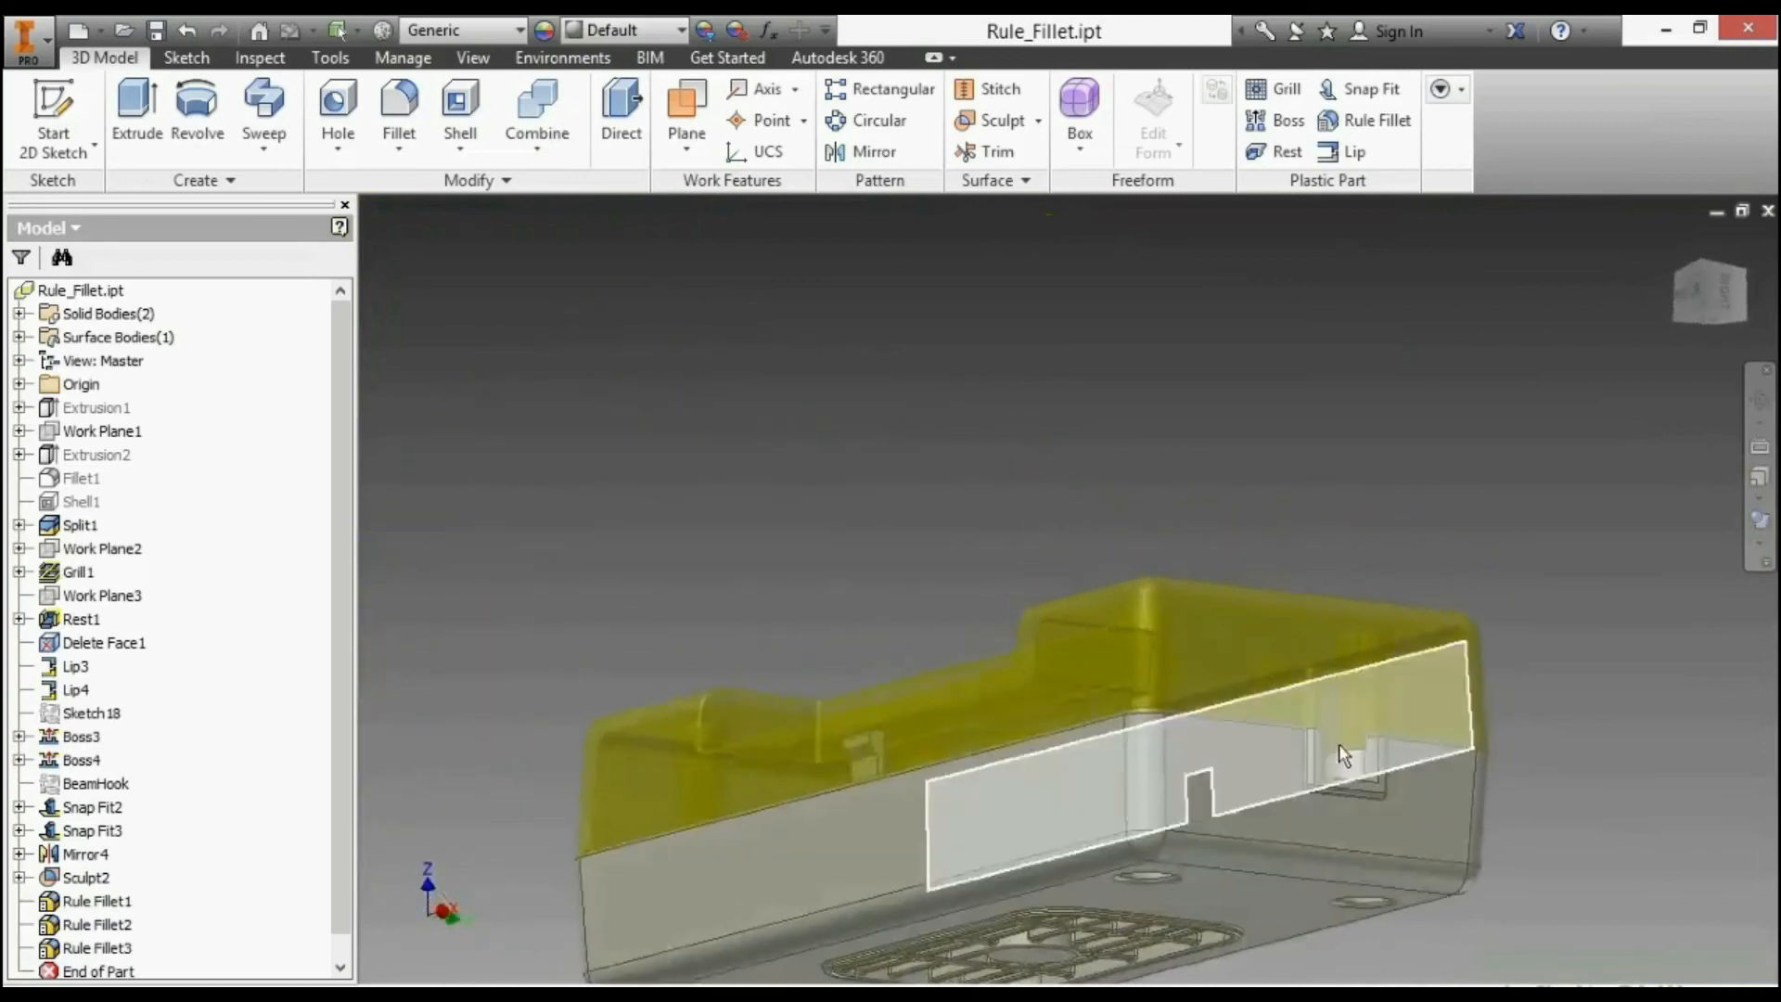
pyautogui.scroll(5, 1345, 770)
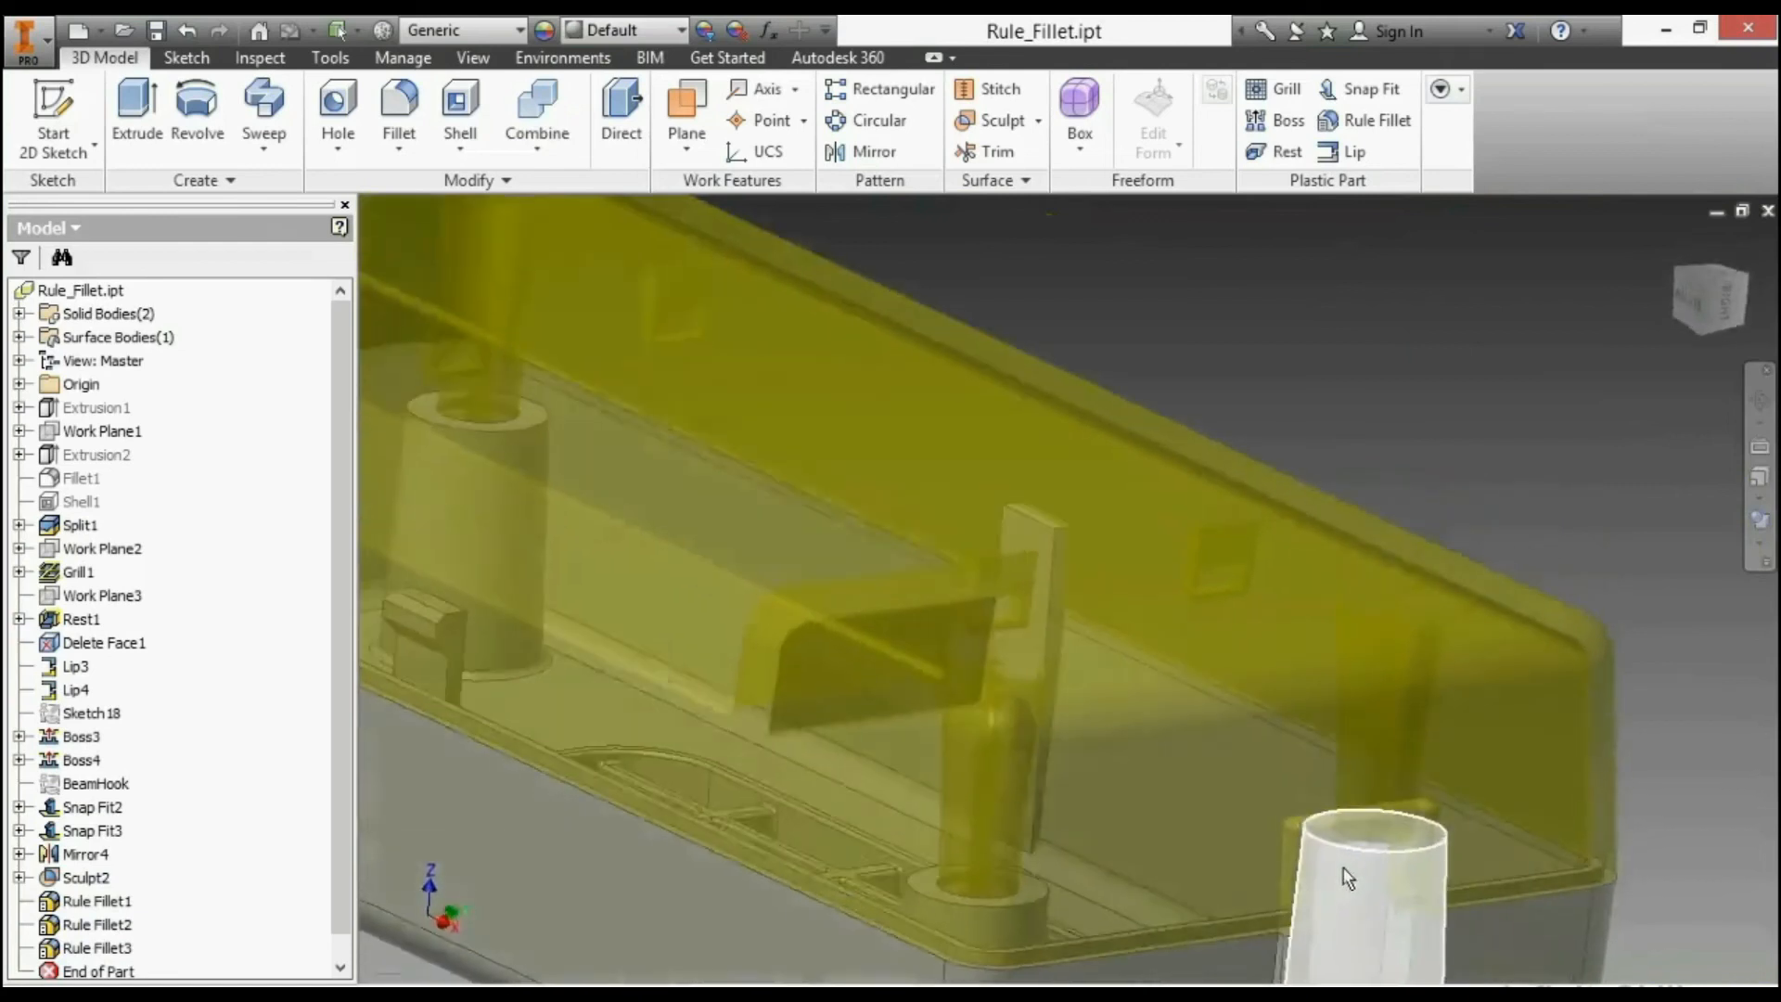
pyautogui.press('F6')
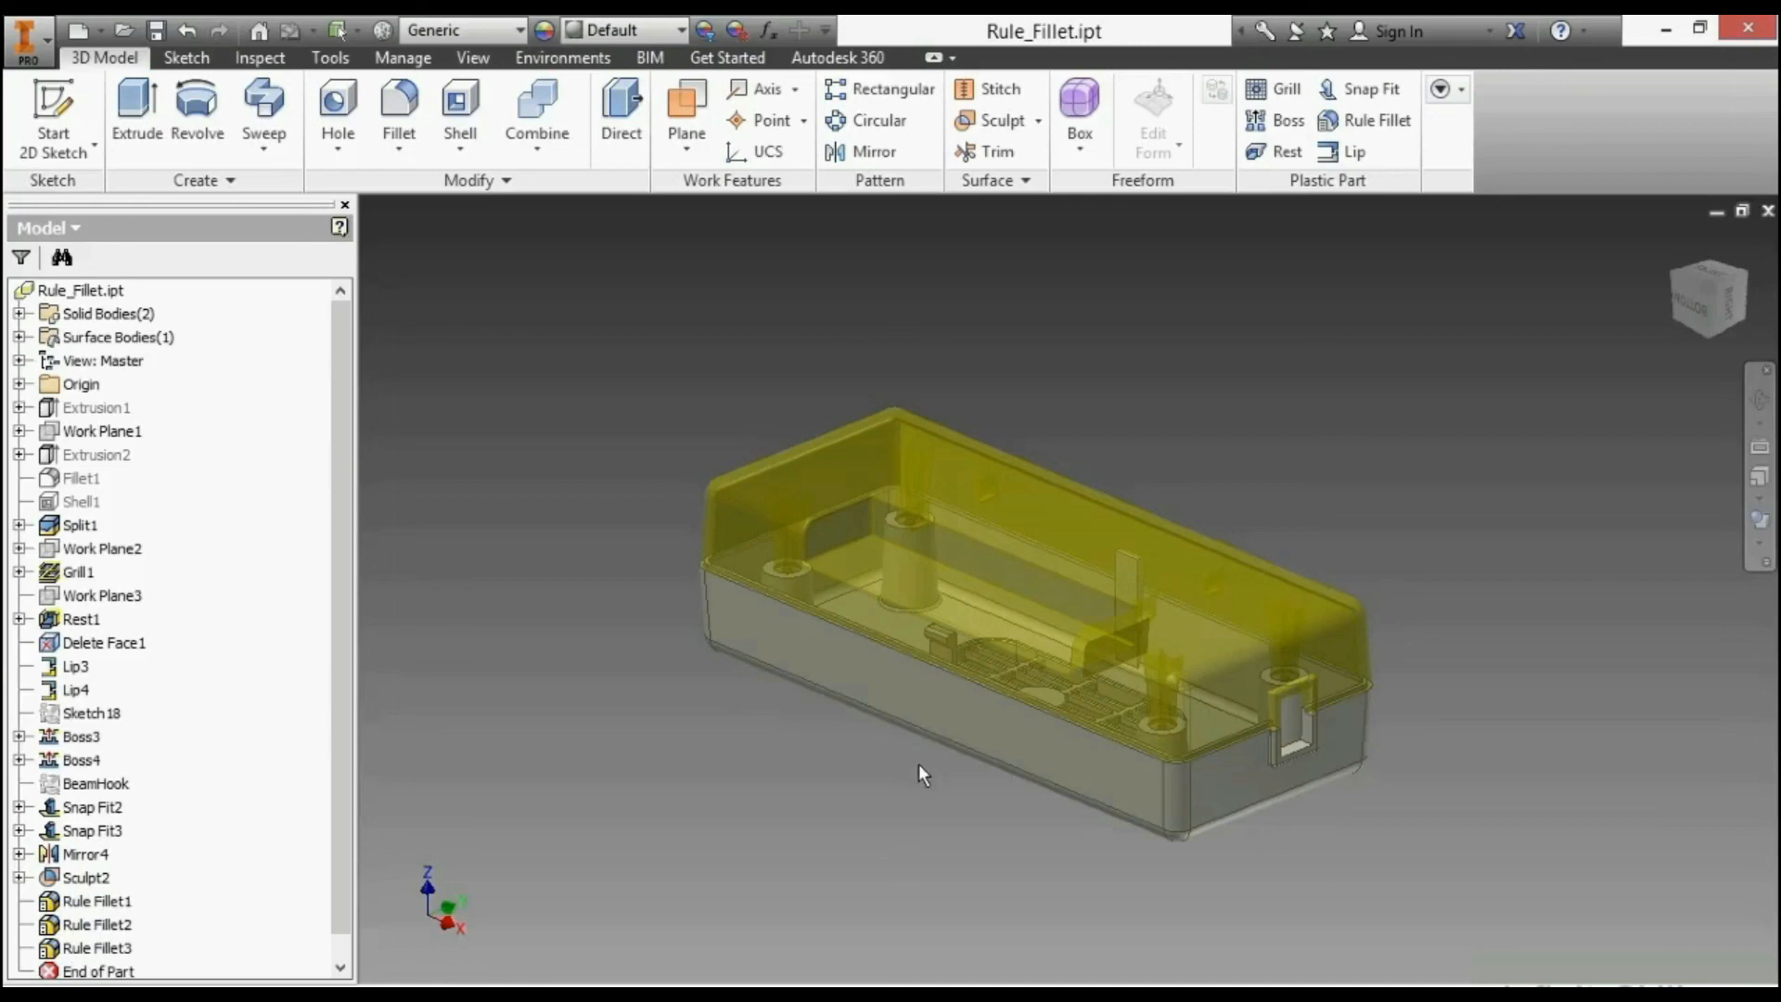
pyautogui.scroll(3, 1304, 753)
pyautogui.scroll(3, 1298, 733)
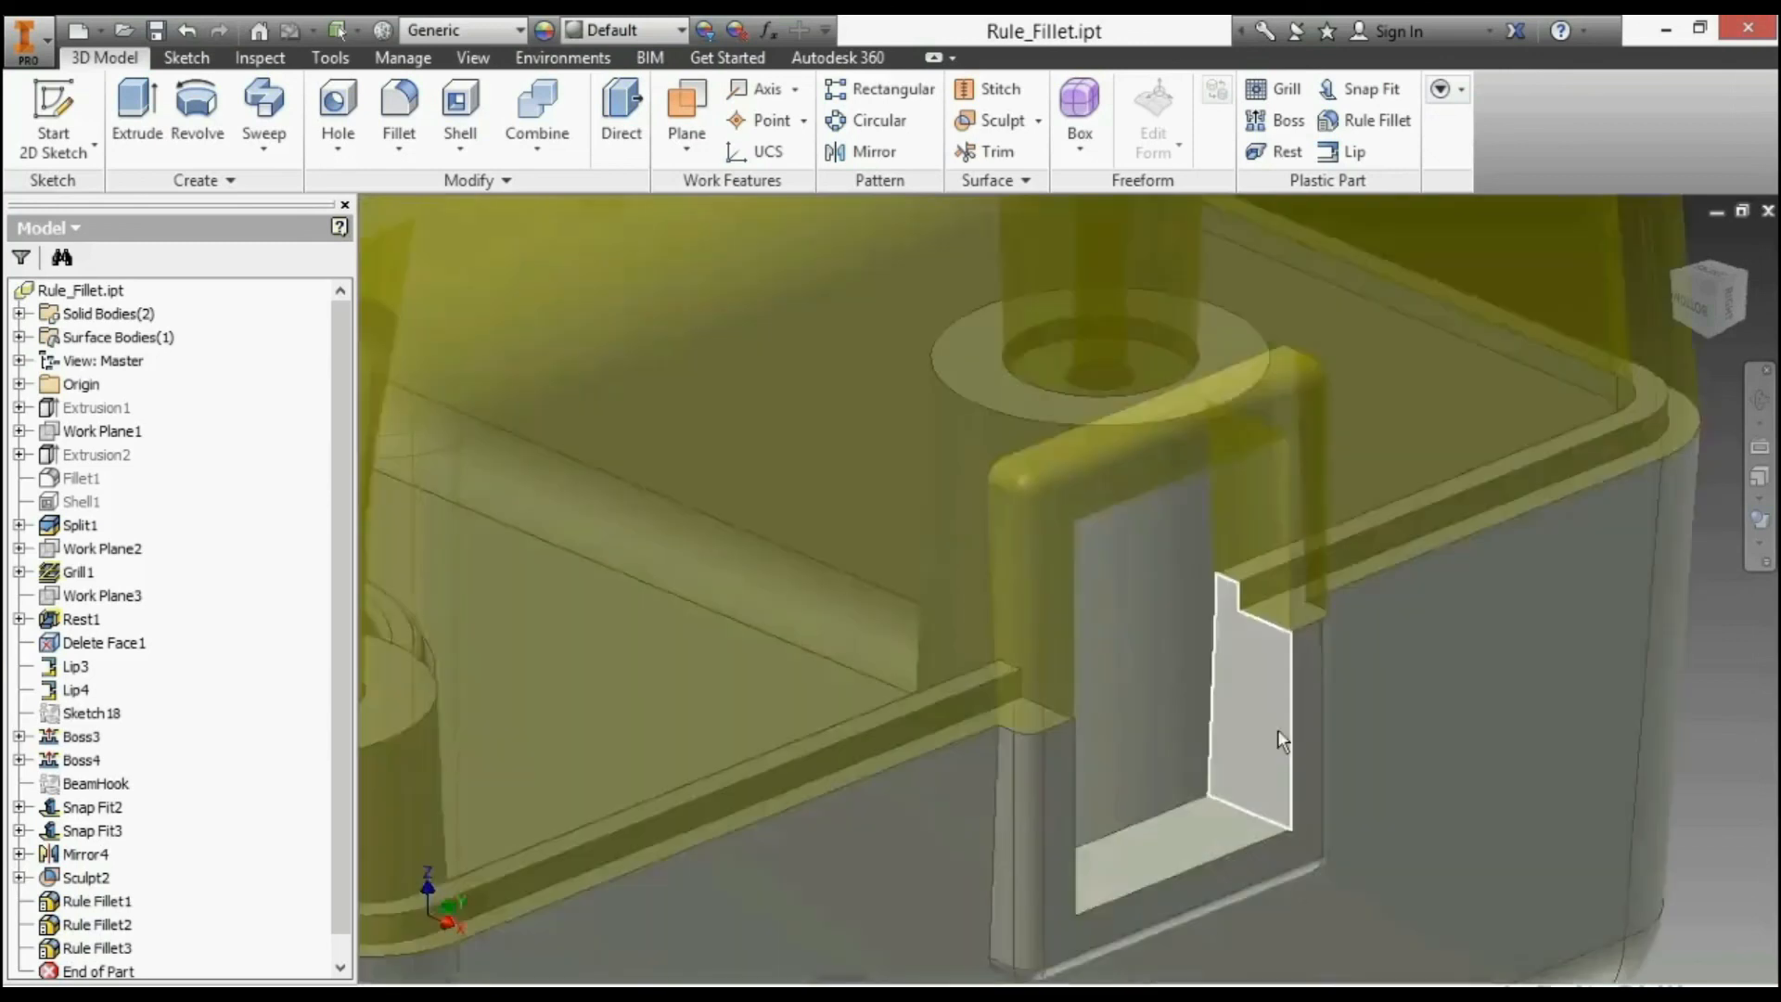
pyautogui.scroll(3, 1277, 730)
pyautogui.click(1277, 728)
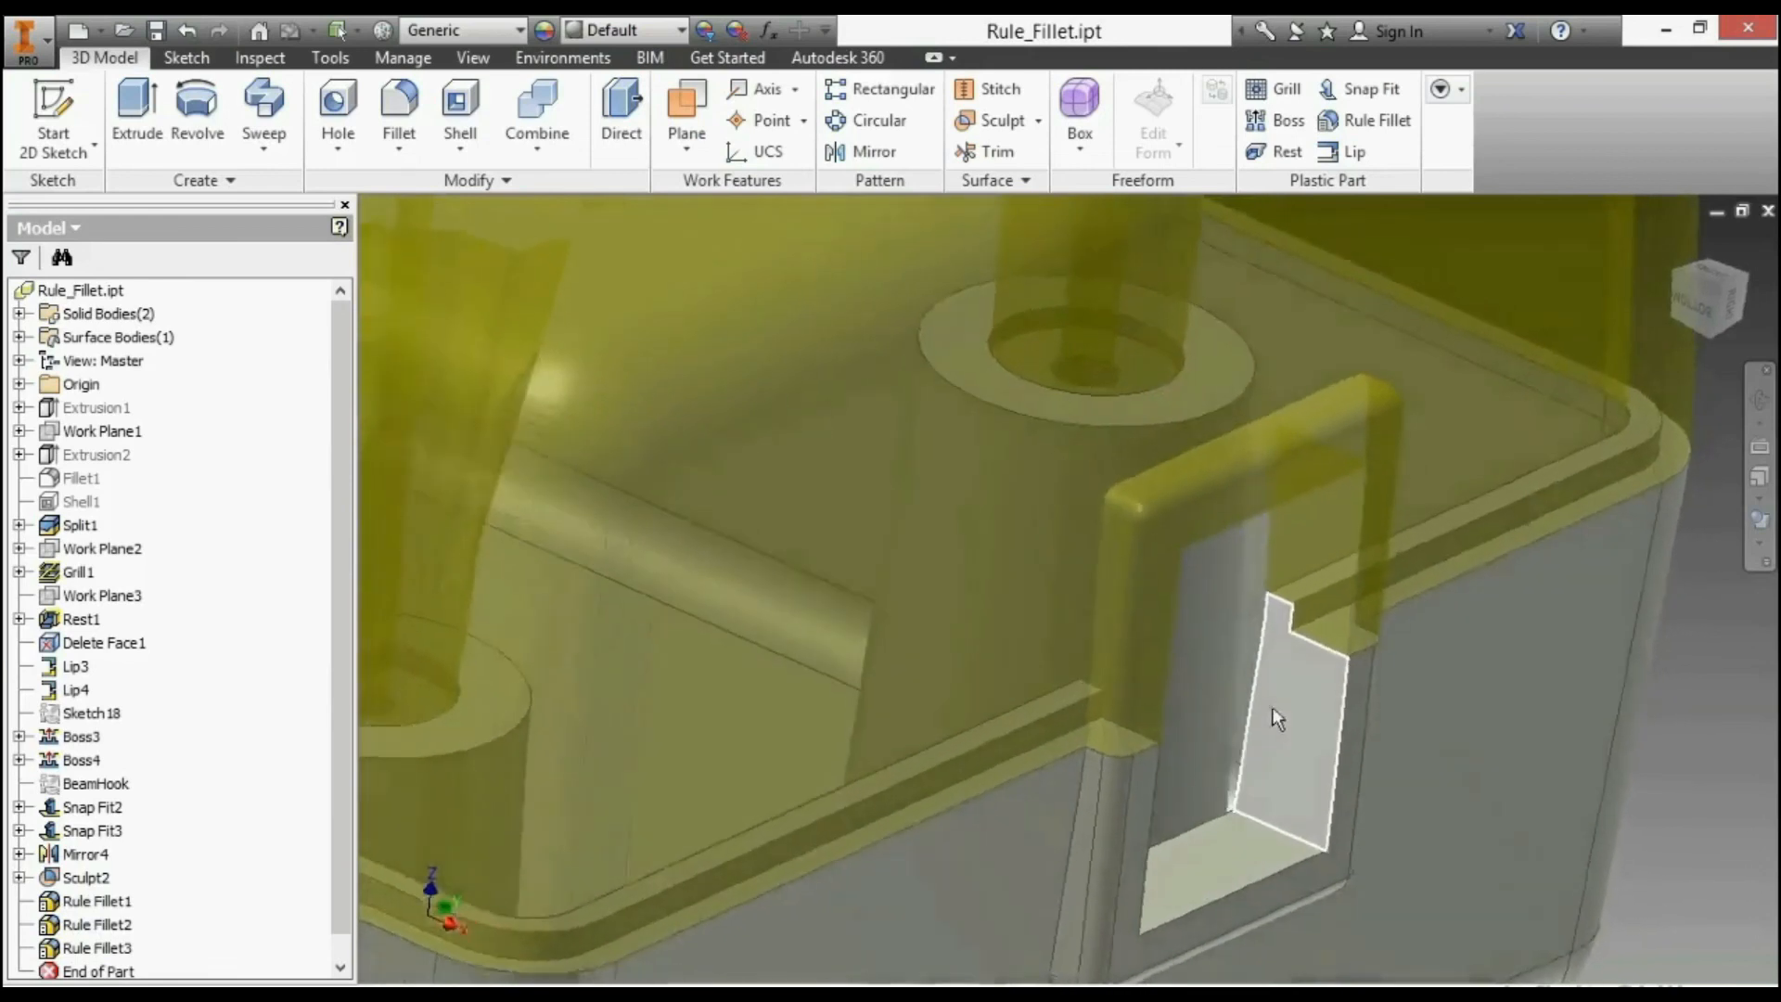
pyautogui.keyDown('shift'); pyautogui.moveTo(1260, 620); pyautogui.dragTo(1271, 605, button='middle'); pyautogui.keyUp('shift')
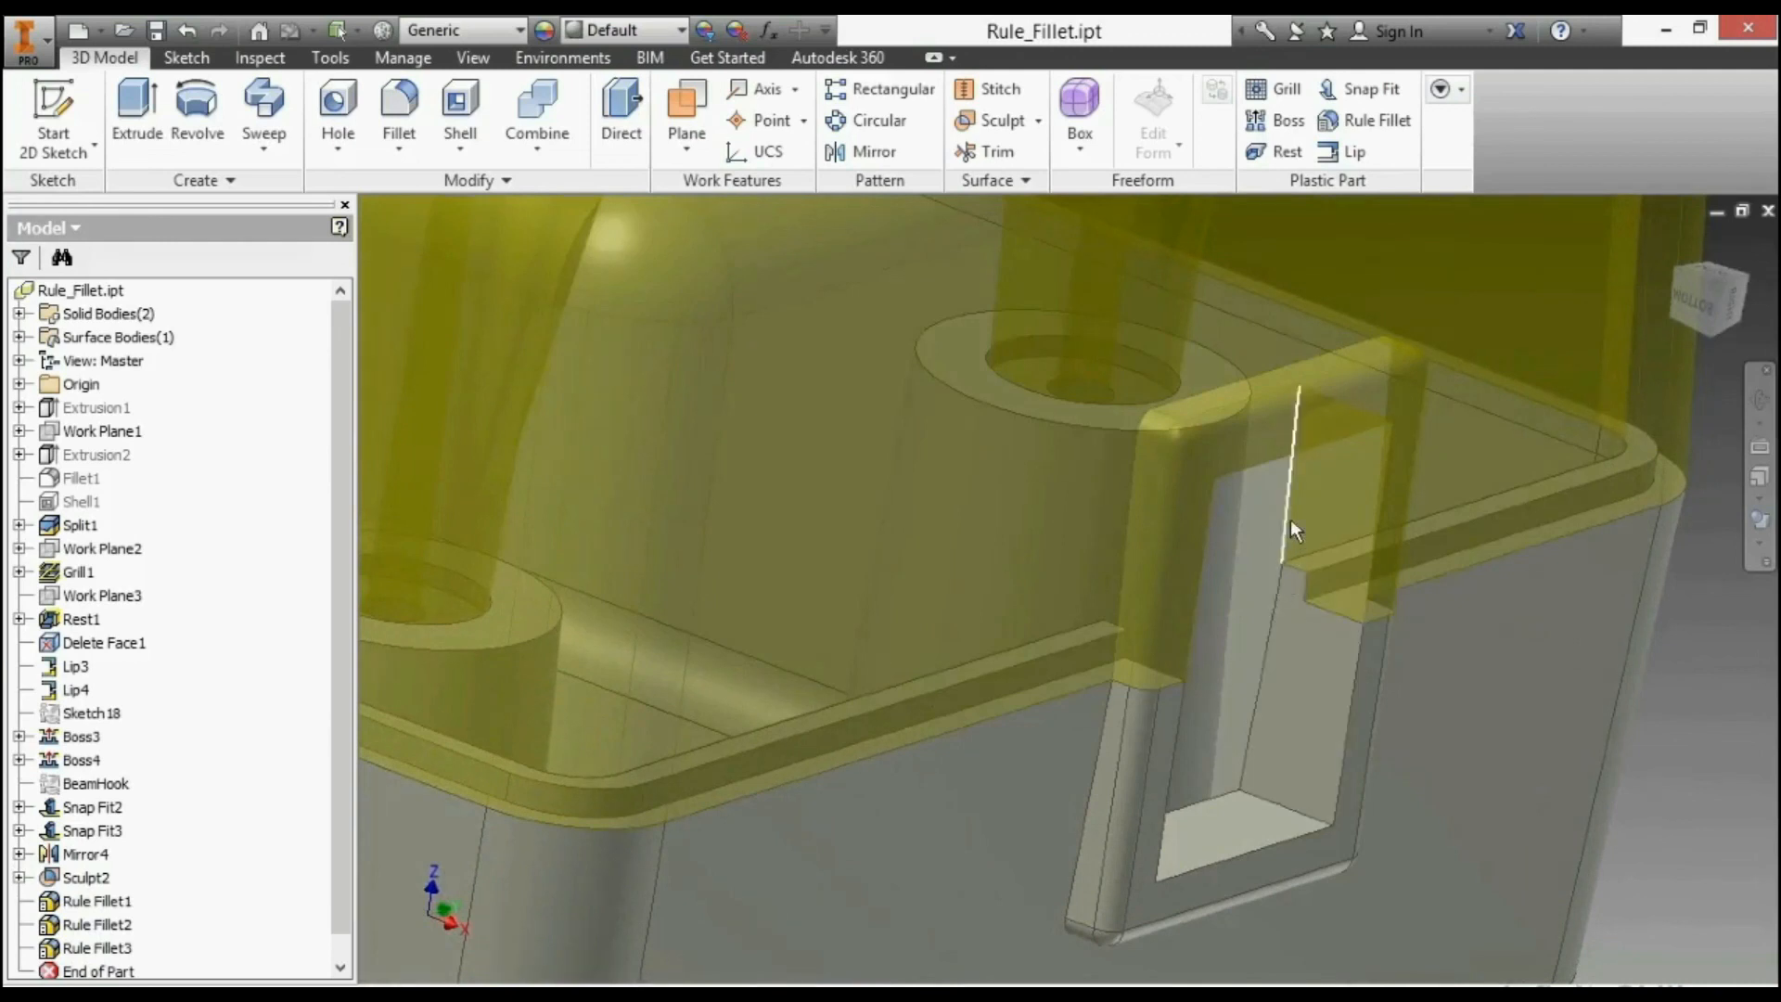
pyautogui.keyDown('shift'); pyautogui.moveTo(1289, 514); pyautogui.dragTo(1237, 603, button='middle'); pyautogui.keyUp('shift')
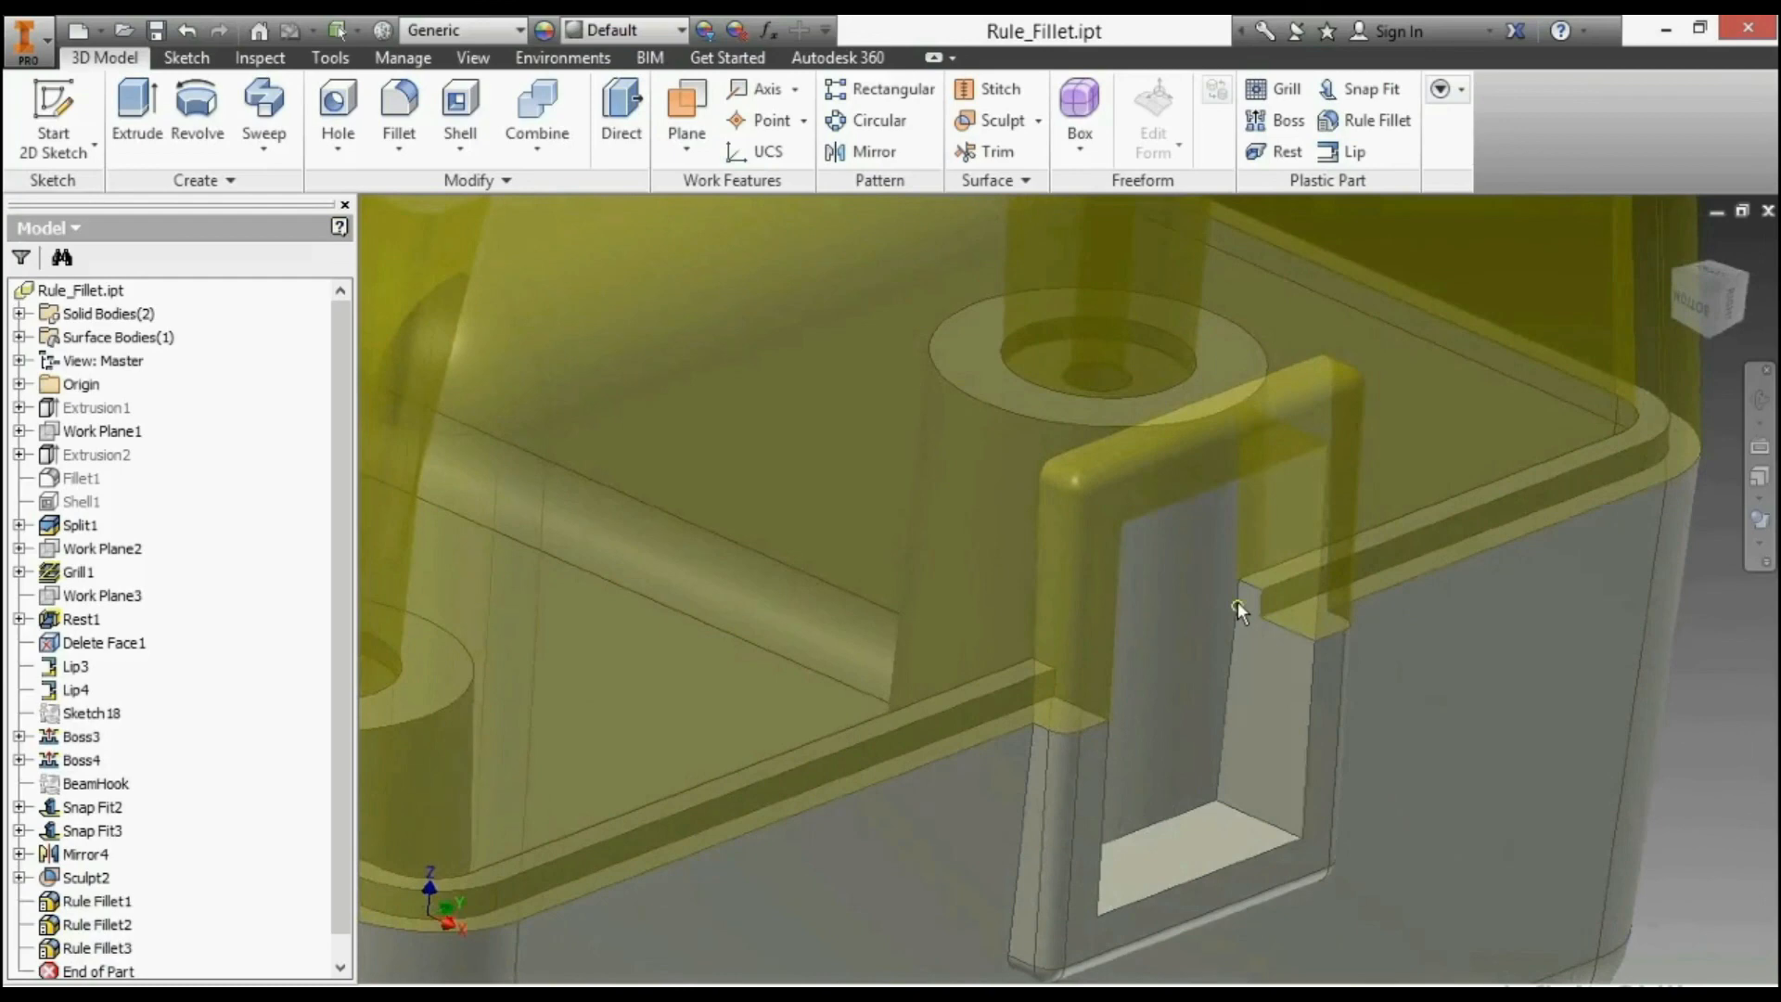